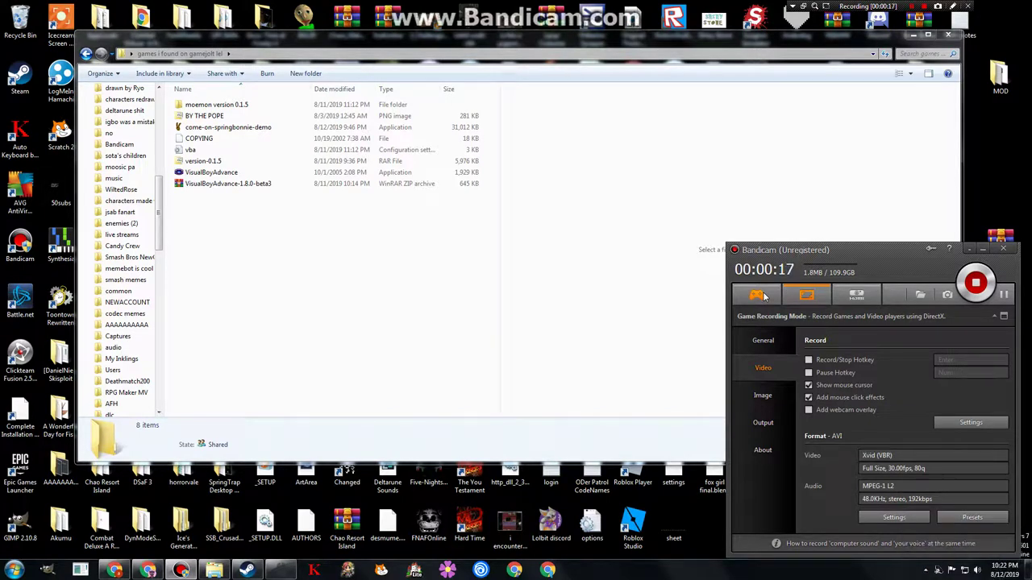
# Set Bandicam to full-screen capture, download Ultimate DSMIS Night V1.1, and return to Discord general-chat.
pyautogui.click(806, 295)
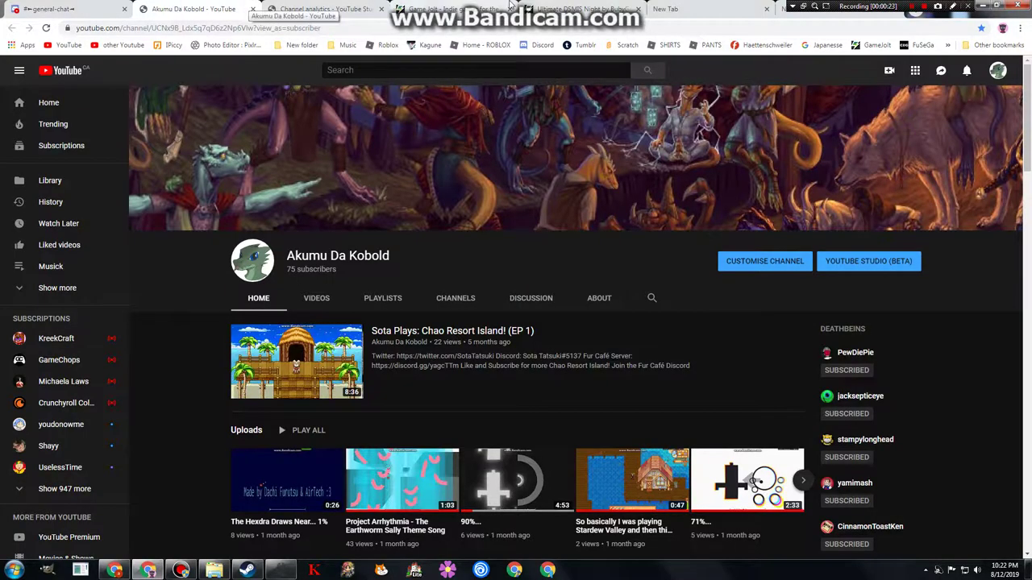
pyautogui.click(577, 9)
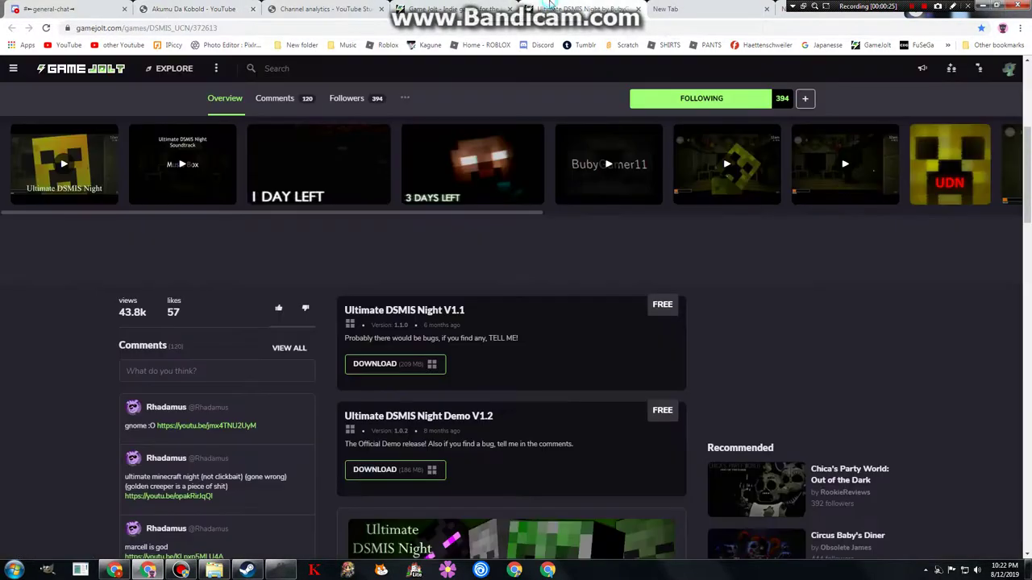
pyautogui.scroll(4, 534, 400)
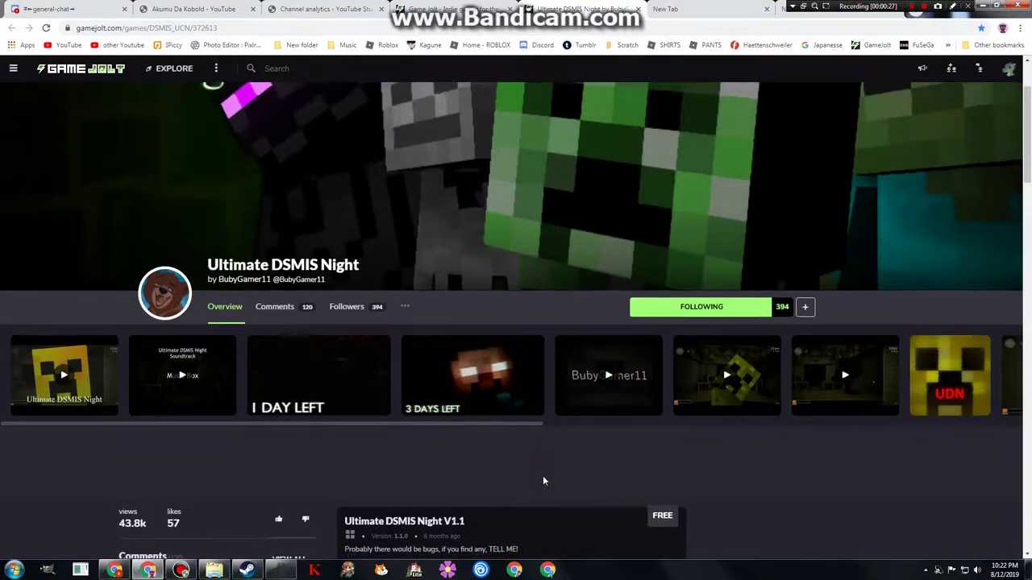
pyautogui.scroll(-2, 543, 475)
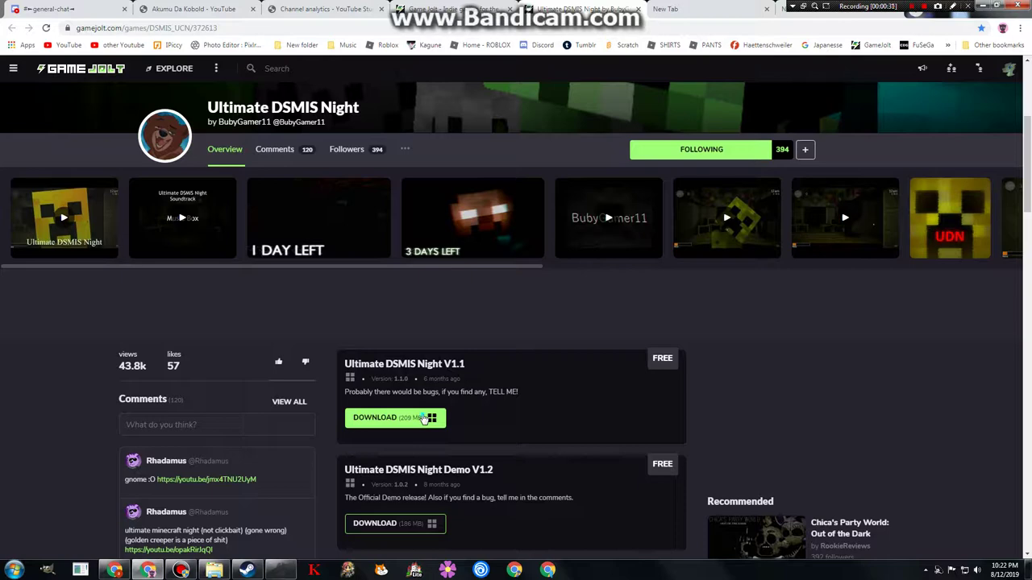
pyautogui.click(425, 418)
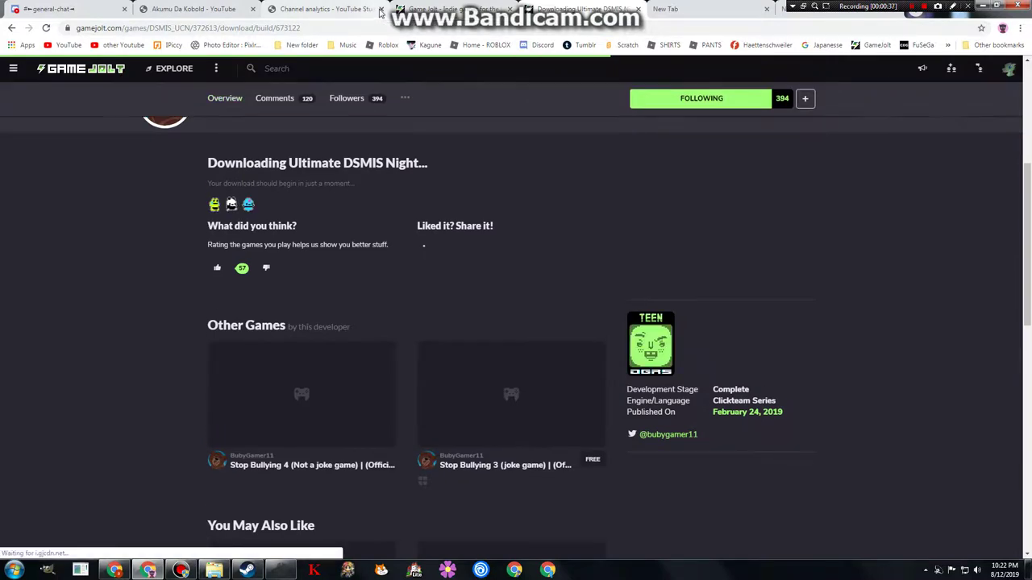
pyautogui.click(383, 8)
pyautogui.click(93, 8)
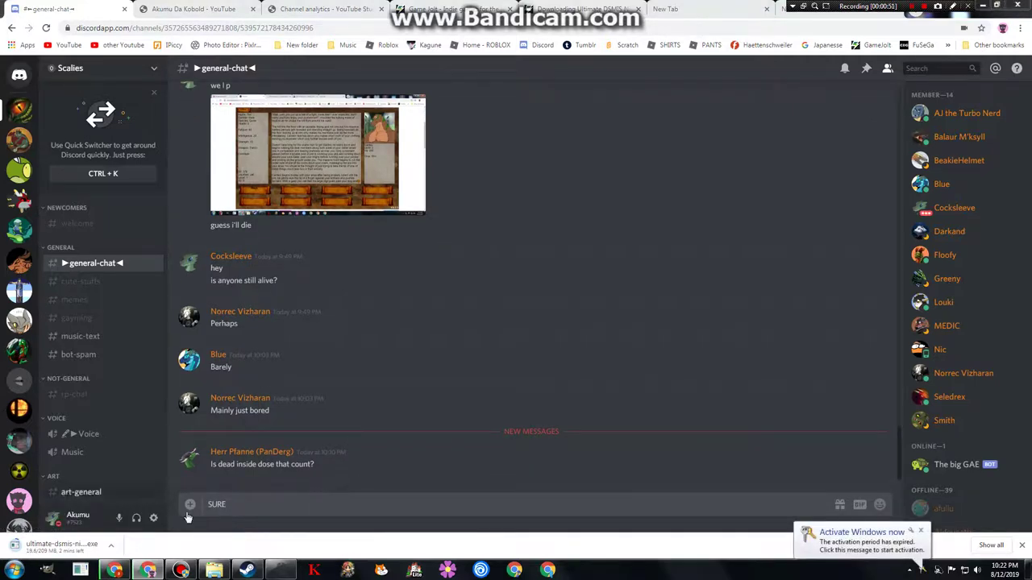
# Replace the typed 'SURE' with lowercase 'sure' and send it in general-chat.
pyautogui.moveTo(238, 503); pyautogui.dragTo(151, 504)
pyautogui.write('sure')
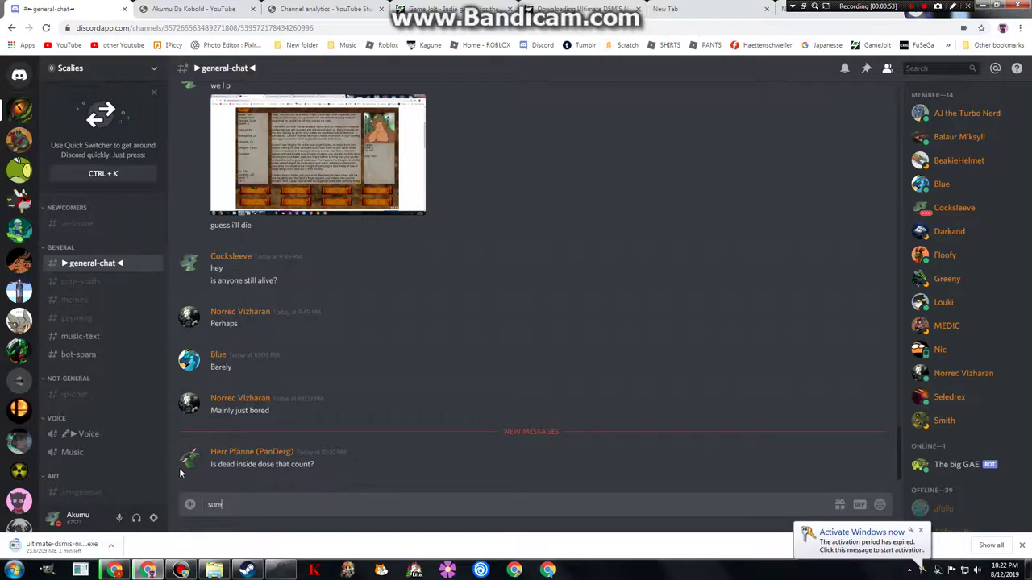
pyautogui.press('Return')
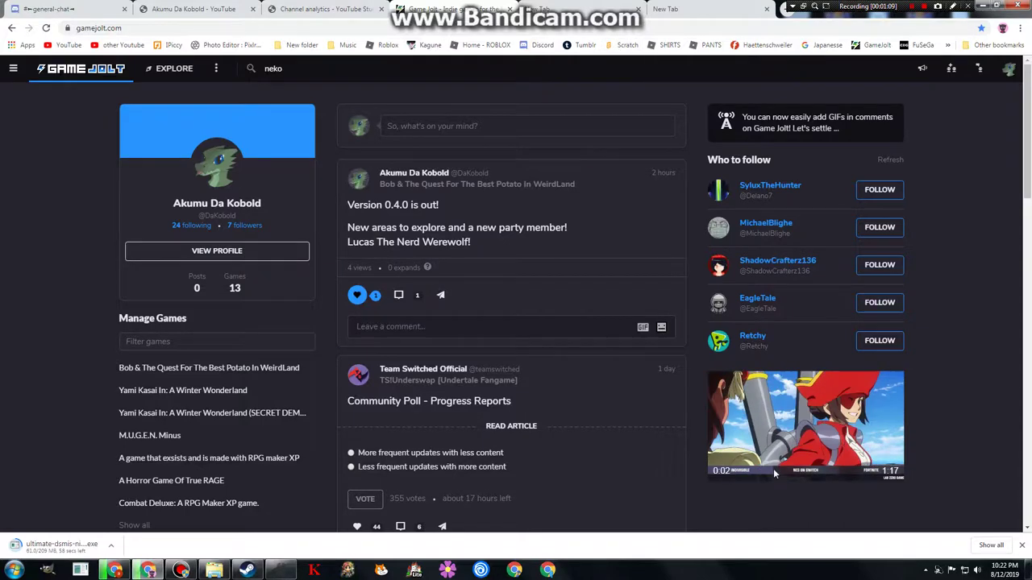
pyautogui.scroll(-2, 484, 282)
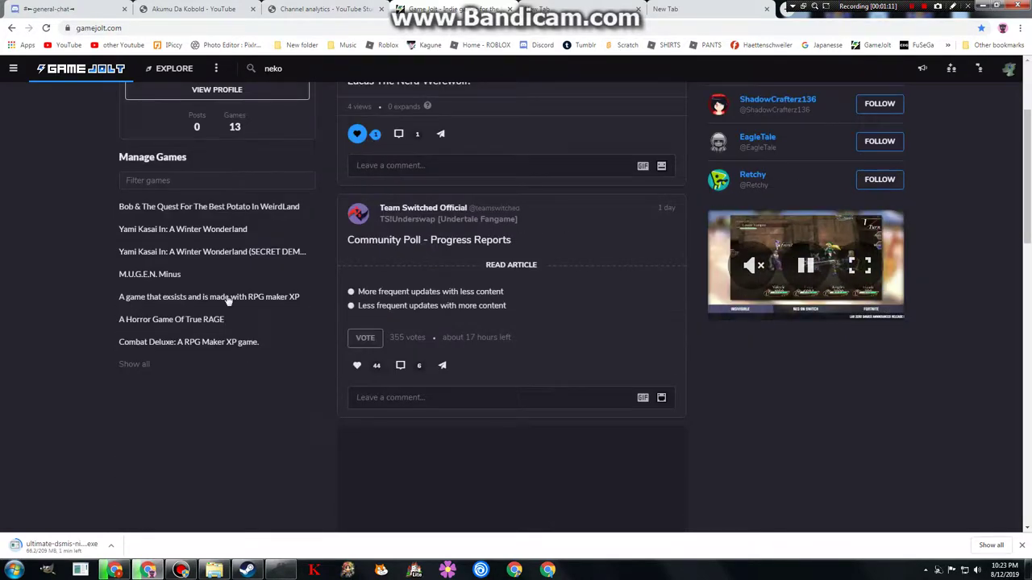
pyautogui.scroll(-2, 621, 367)
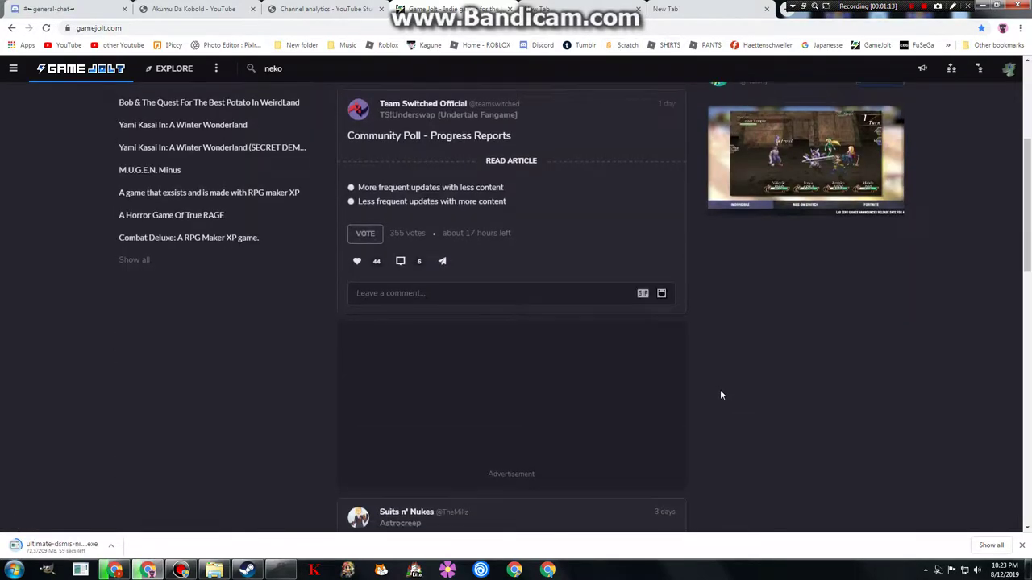
pyautogui.scroll(-2, 722, 395)
pyautogui.scroll(-2, 721, 394)
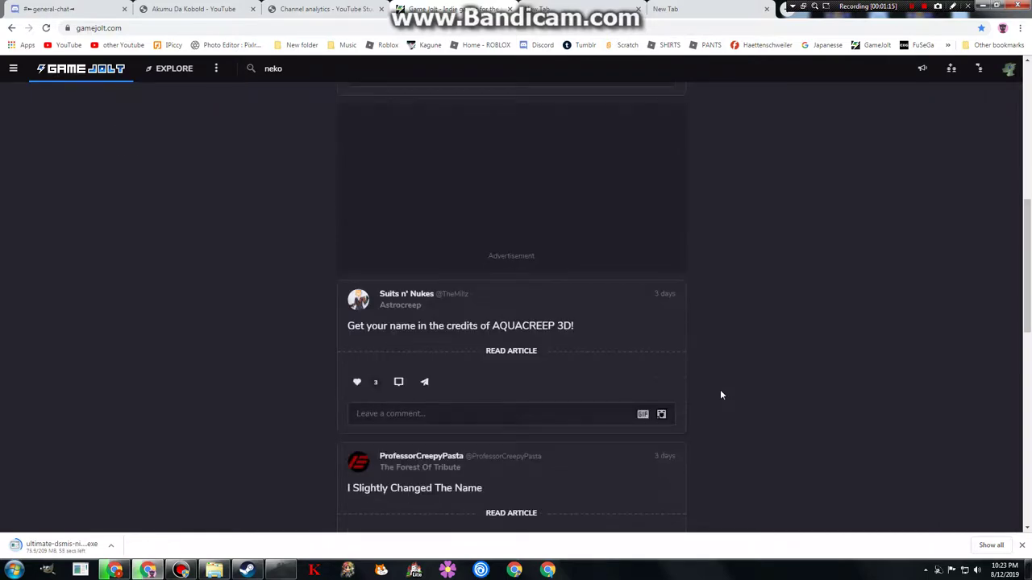
pyautogui.scroll(-3, 721, 394)
pyautogui.scroll(-1, 722, 394)
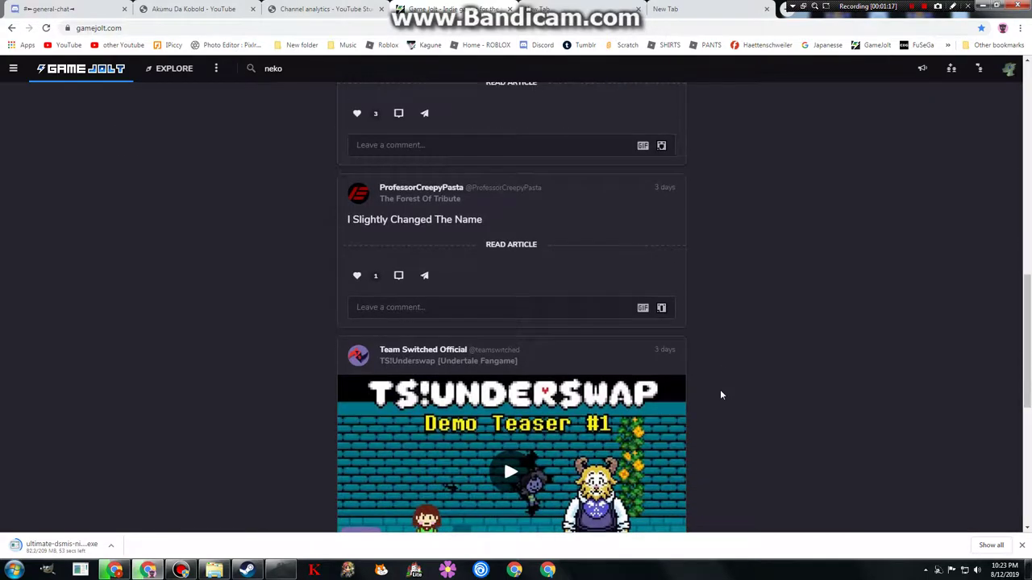
pyautogui.scroll(3, 722, 394)
pyautogui.scroll(5, 717, 392)
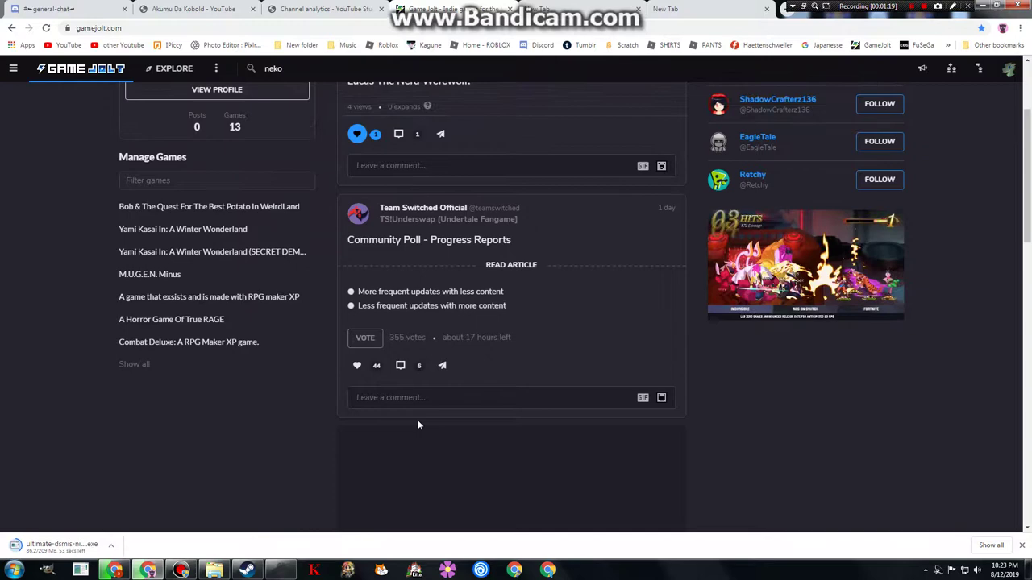
pyautogui.scroll(2, 418, 425)
pyautogui.scroll(3, 695, 285)
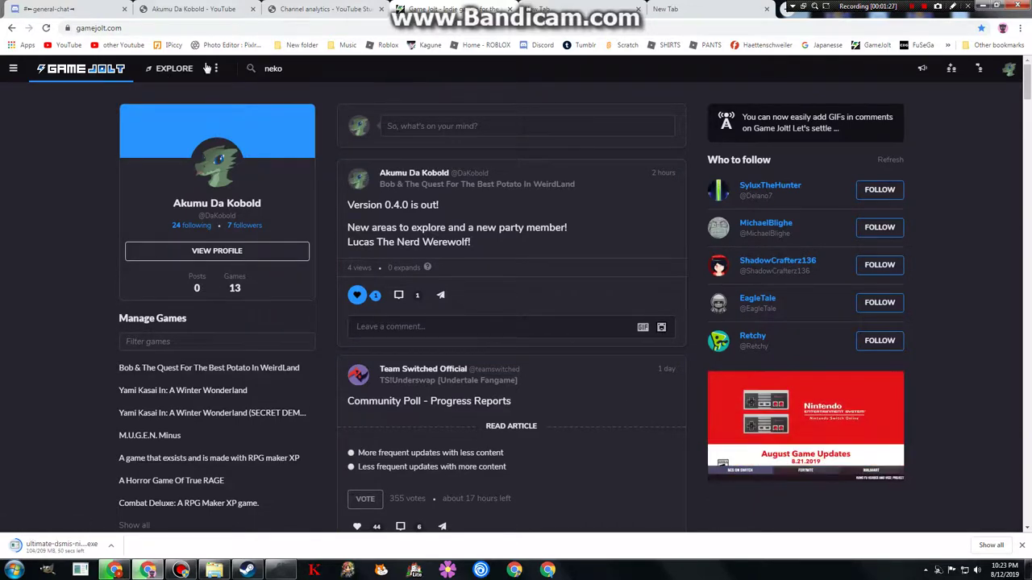
# Clear the old 'neko' query from the Game Jolt search box.
pyautogui.click(290, 69)
pyautogui.hotkey('ctrl', 'a')
pyautogui.press('BackSpace')
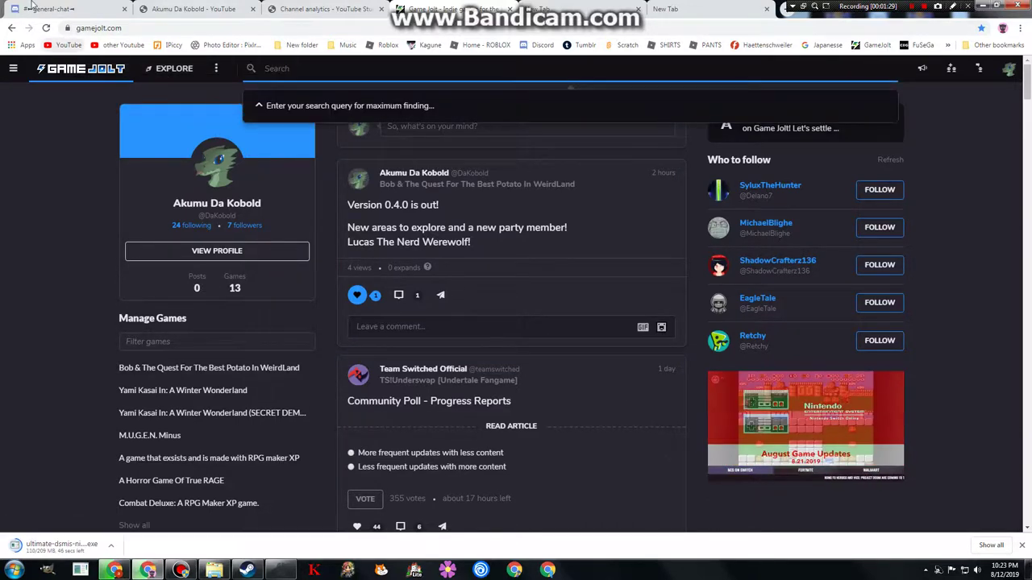
# Dismiss the empty search suggestions and scroll up to the Browse by Tag row.
pyautogui.click(353, 155)
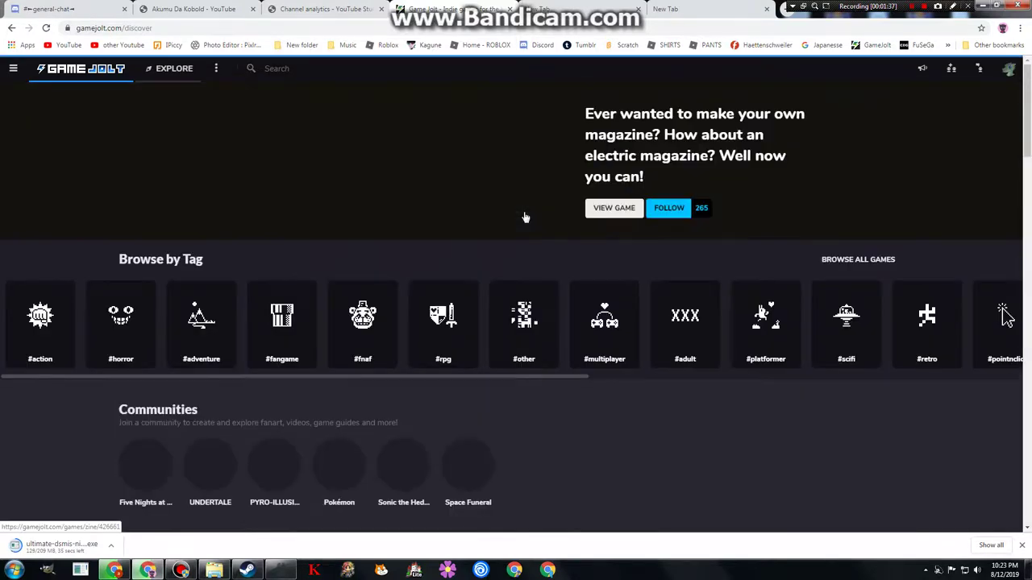
pyautogui.scroll(-3, 525, 217)
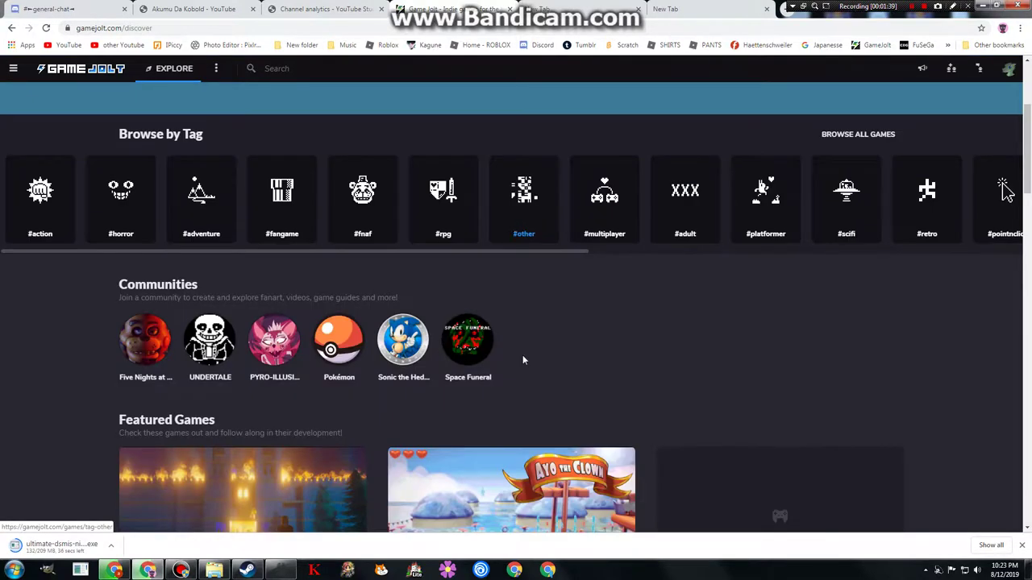
pyautogui.scroll(-1, 453, 338)
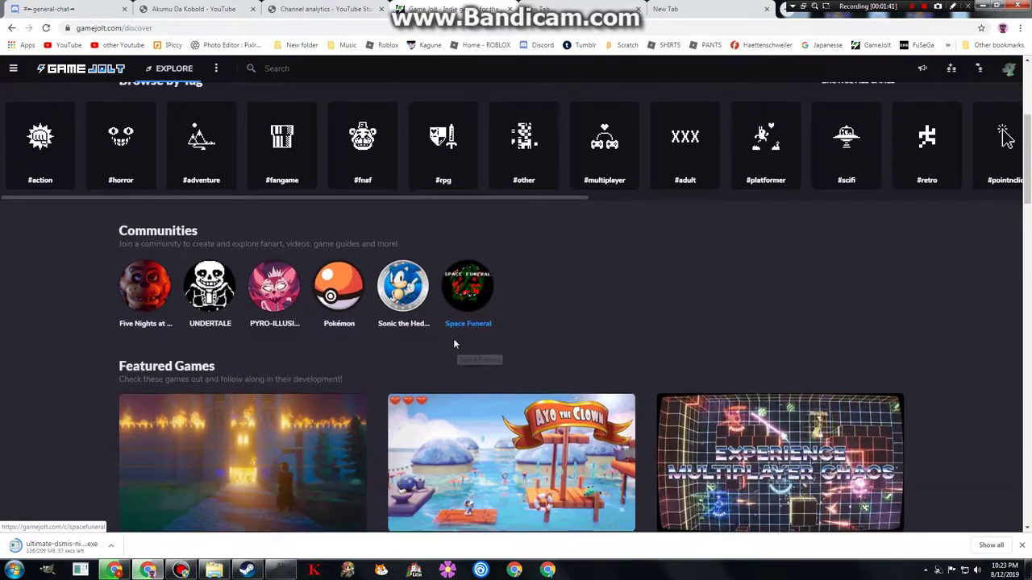
pyautogui.scroll(-2, 496, 251)
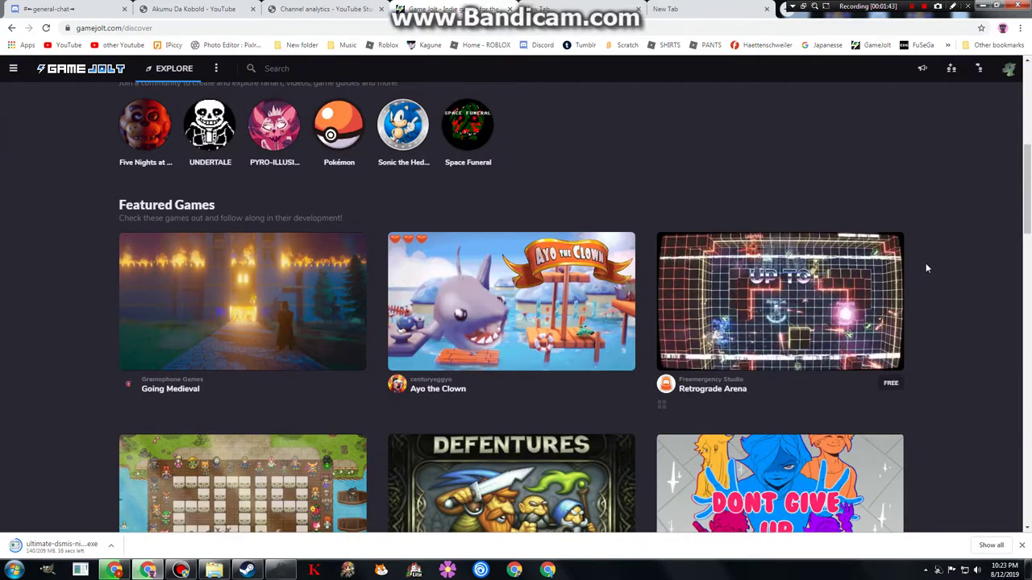
pyautogui.scroll(-2, 925, 263)
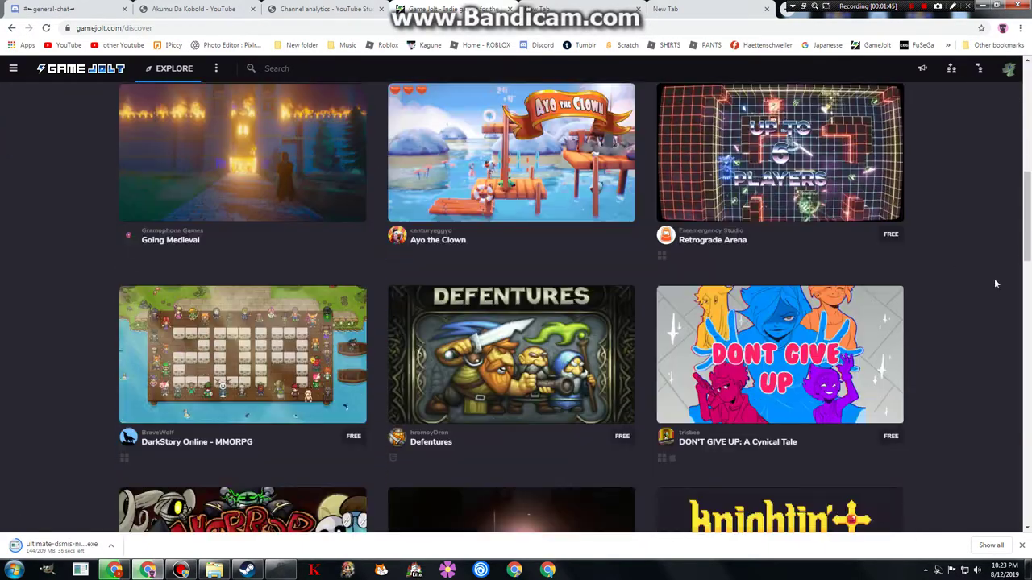
pyautogui.scroll(-1, 993, 278)
pyautogui.scroll(-2, 977, 279)
pyautogui.scroll(-1, 982, 278)
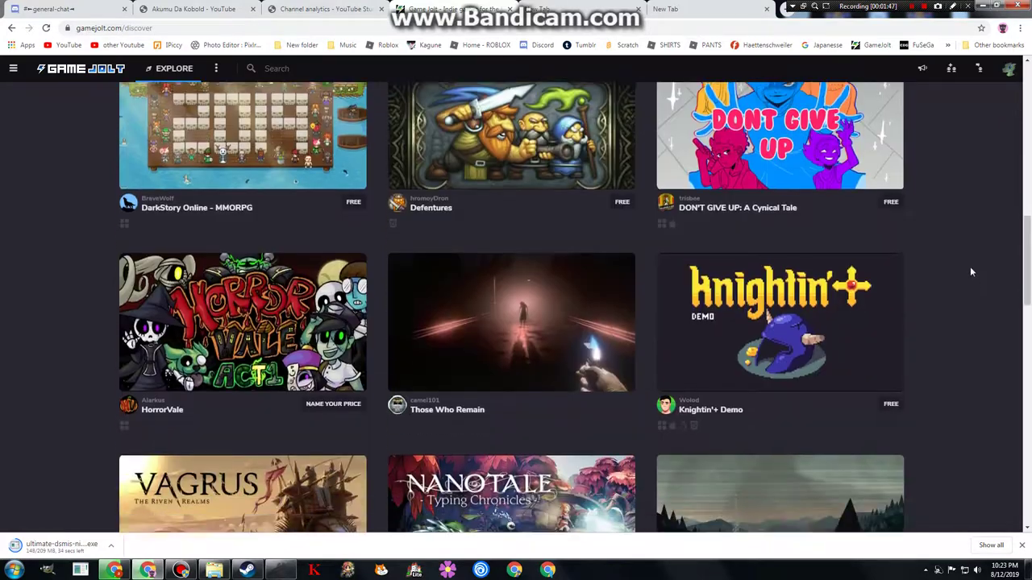
pyautogui.scroll(-1, 969, 266)
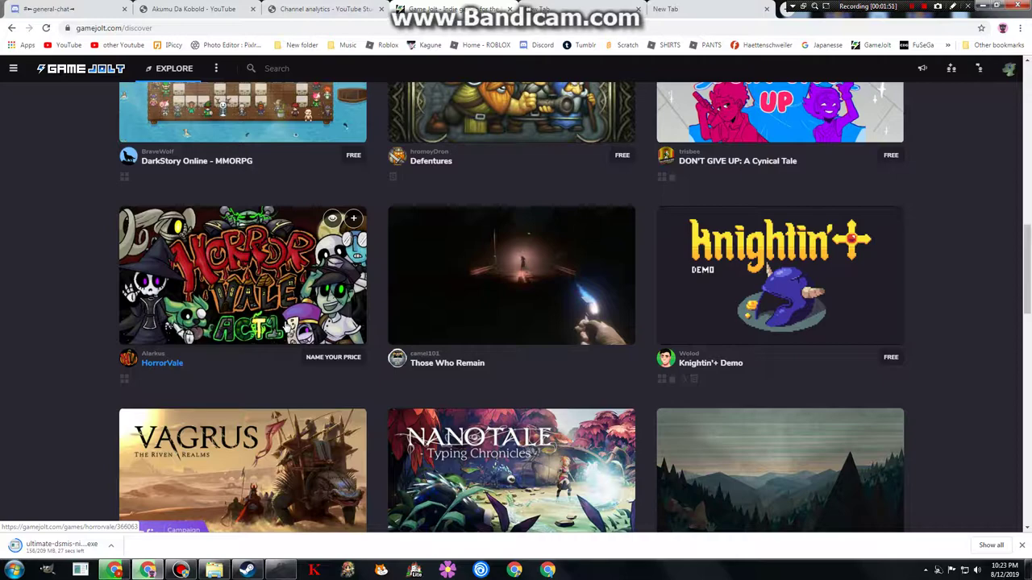
pyautogui.scroll(-2, 96, 323)
pyautogui.scroll(-2, 81, 323)
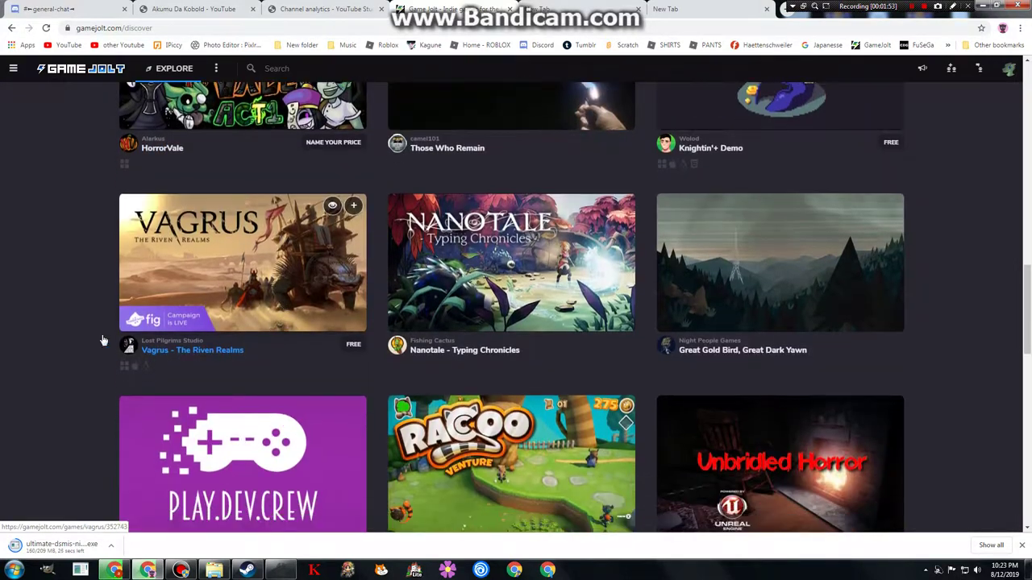
pyautogui.scroll(-2, 73, 328)
pyautogui.scroll(-2, 73, 328)
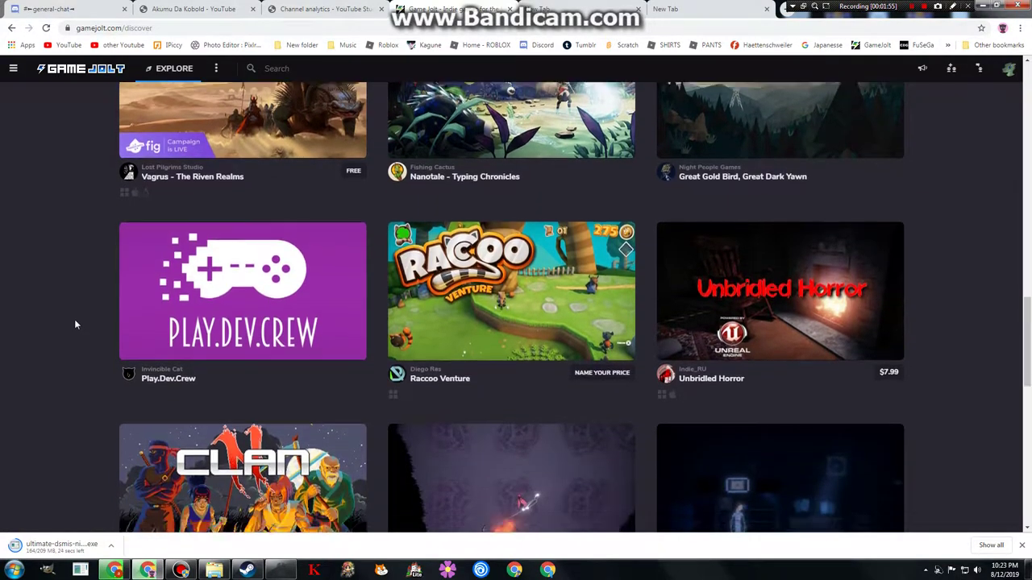
pyautogui.scroll(-1, 74, 319)
pyautogui.scroll(-1, 75, 319)
pyautogui.scroll(-2, 74, 318)
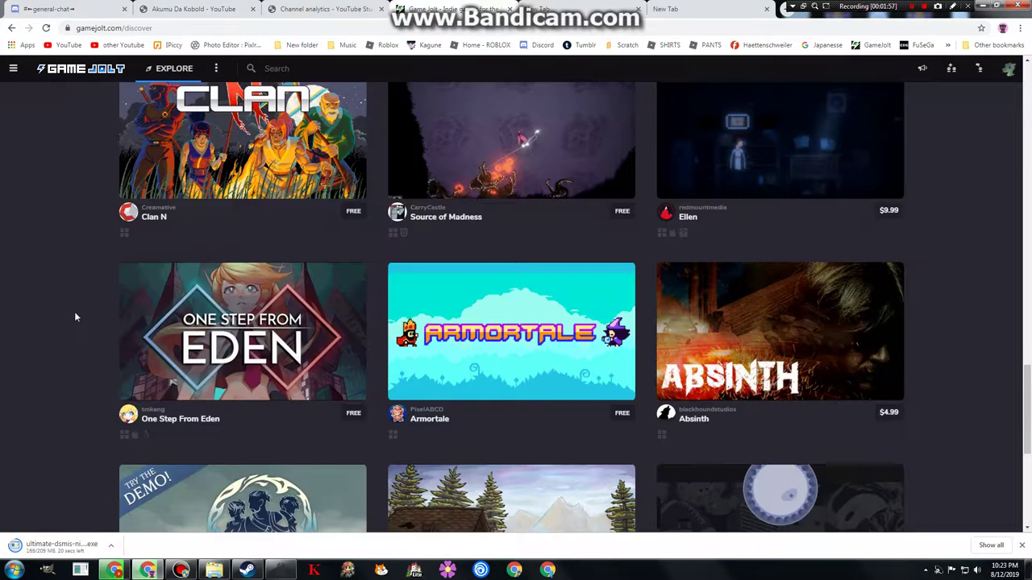
pyautogui.moveTo(511, 331)
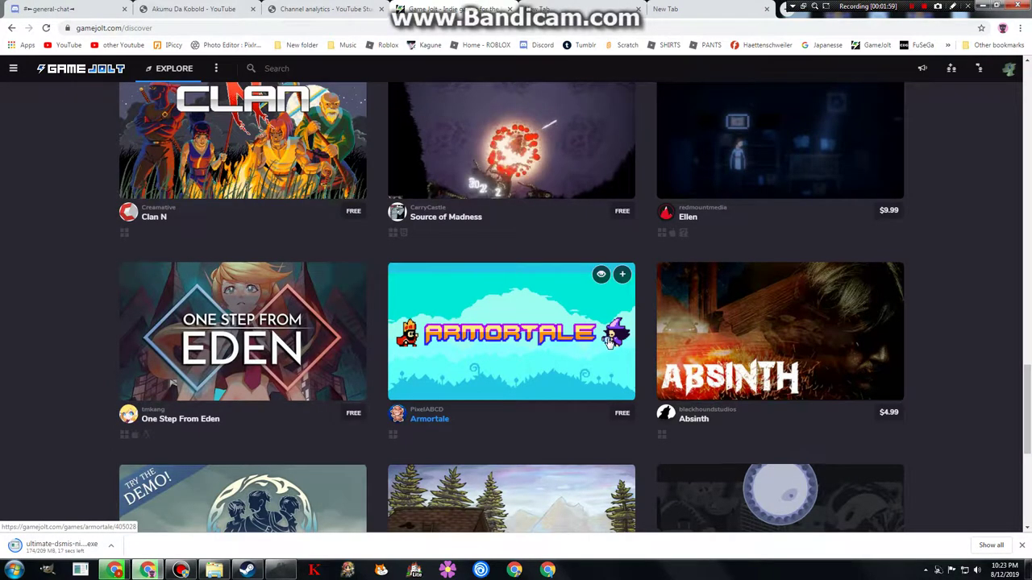
pyautogui.scroll(-2, 609, 347)
pyautogui.scroll(-2, 598, 344)
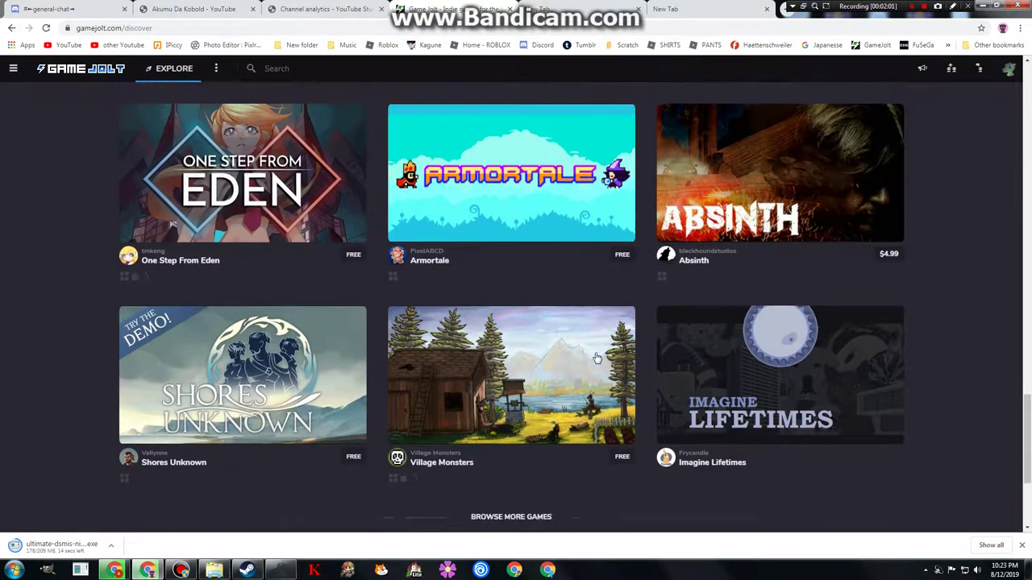
pyautogui.scroll(3, 842, 348)
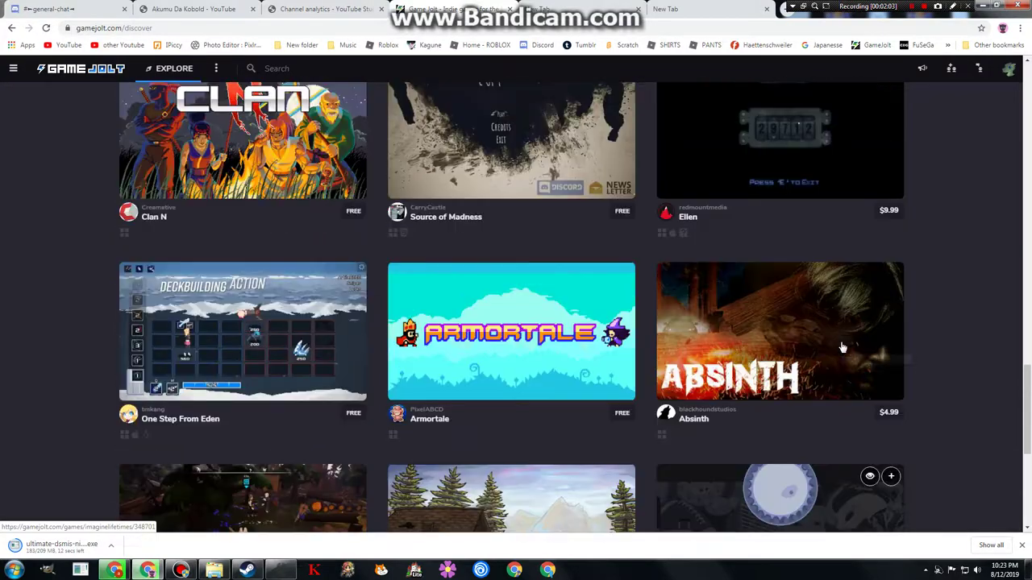
pyautogui.scroll(1, 529, 306)
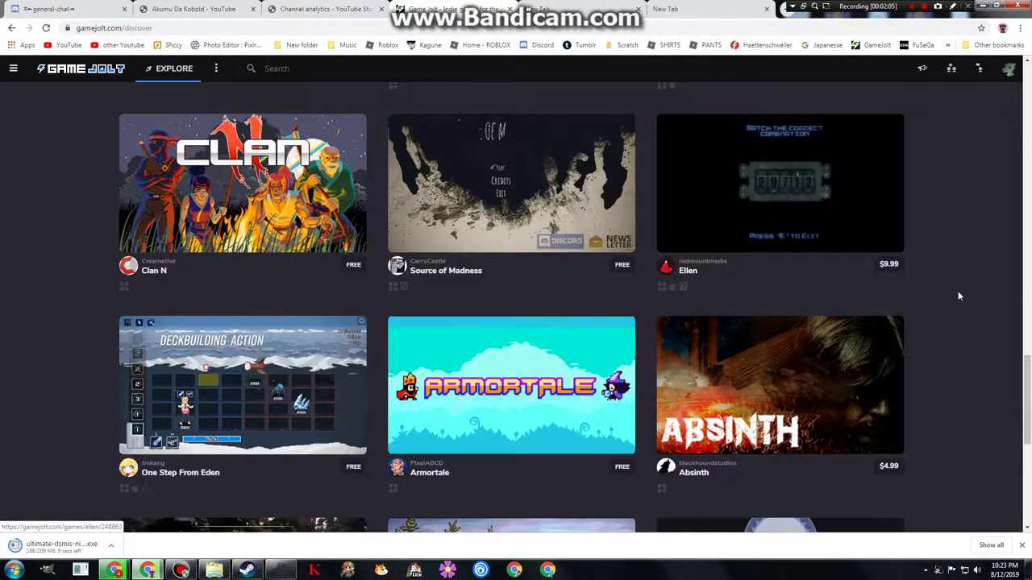
pyautogui.scroll(3, 960, 297)
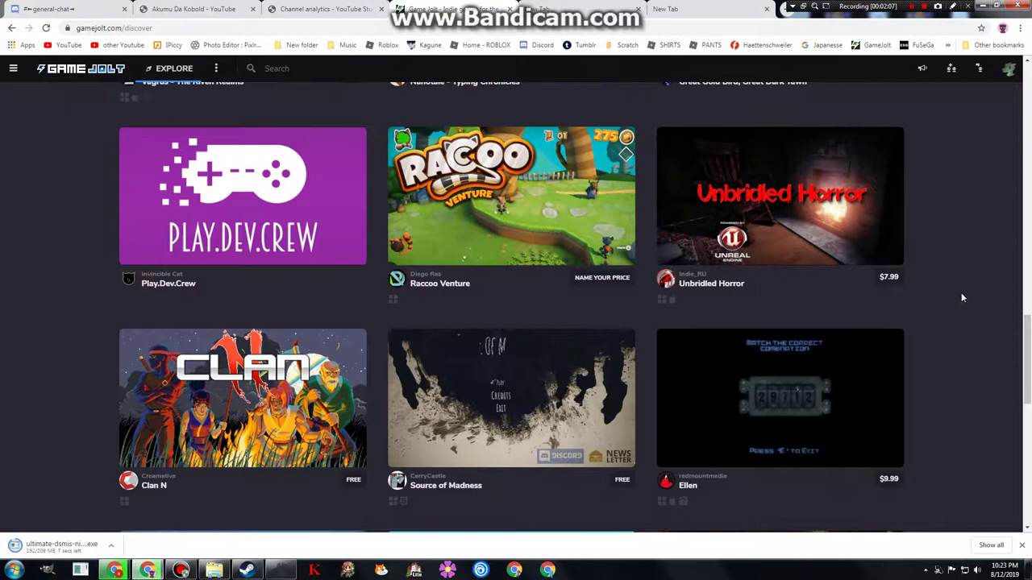
pyautogui.scroll(3, 961, 285)
pyautogui.scroll(2, 962, 284)
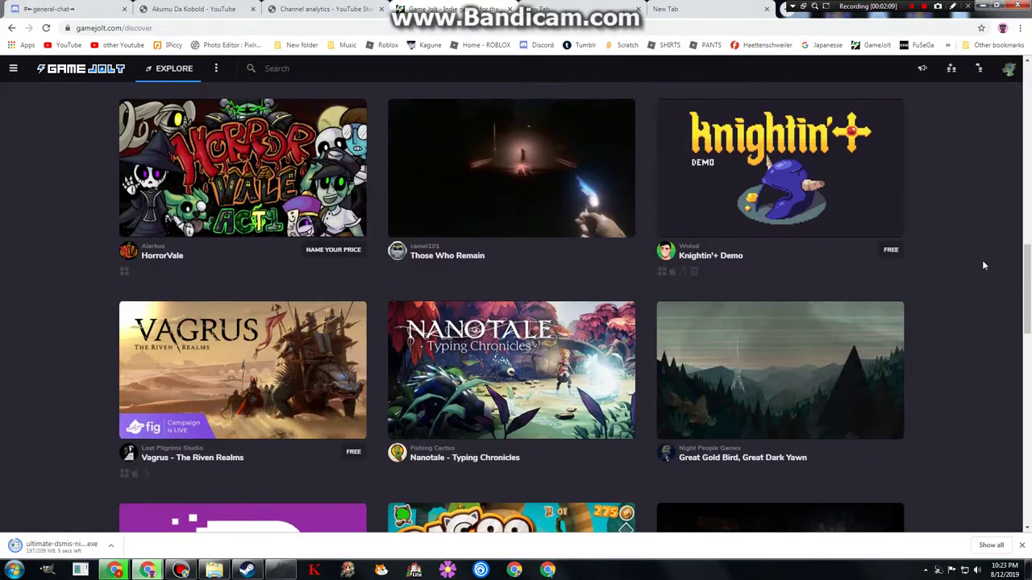
pyautogui.scroll(2, 970, 242)
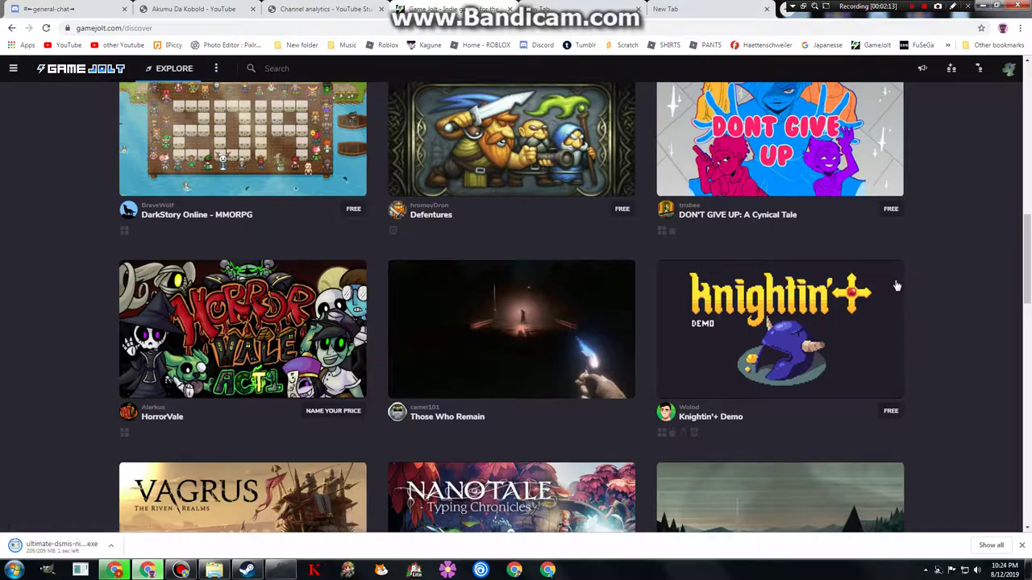
pyautogui.scroll(1, 811, 307)
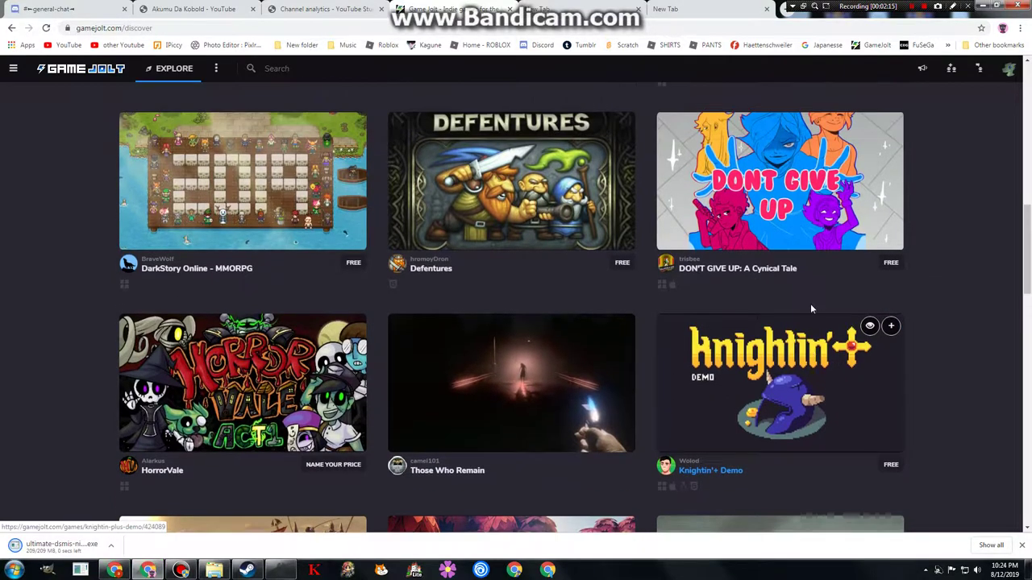
pyautogui.scroll(2, 806, 302)
pyautogui.scroll(2, 806, 301)
pyautogui.scroll(1, 806, 302)
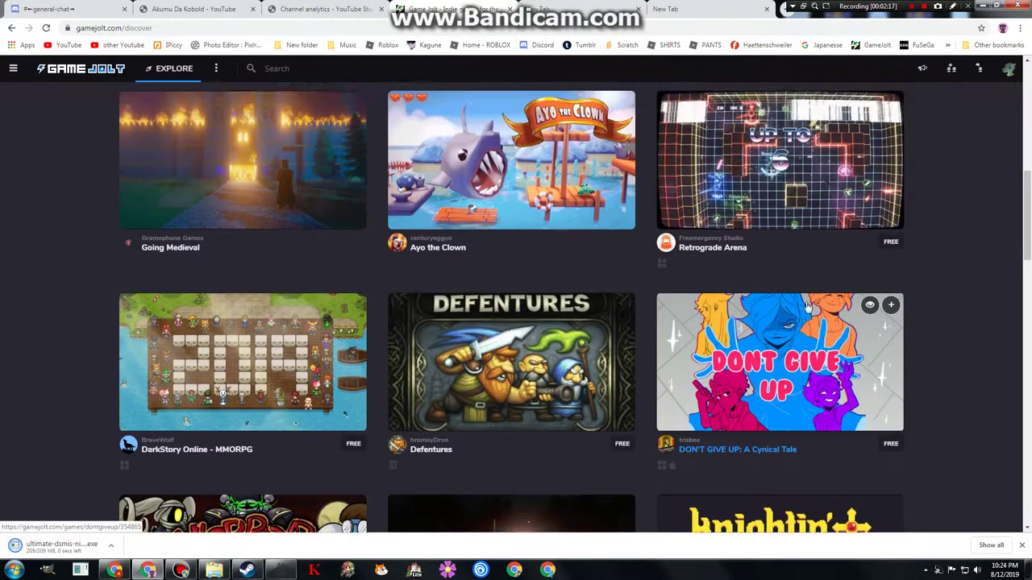
pyautogui.scroll(1, 808, 306)
pyautogui.scroll(2, 809, 306)
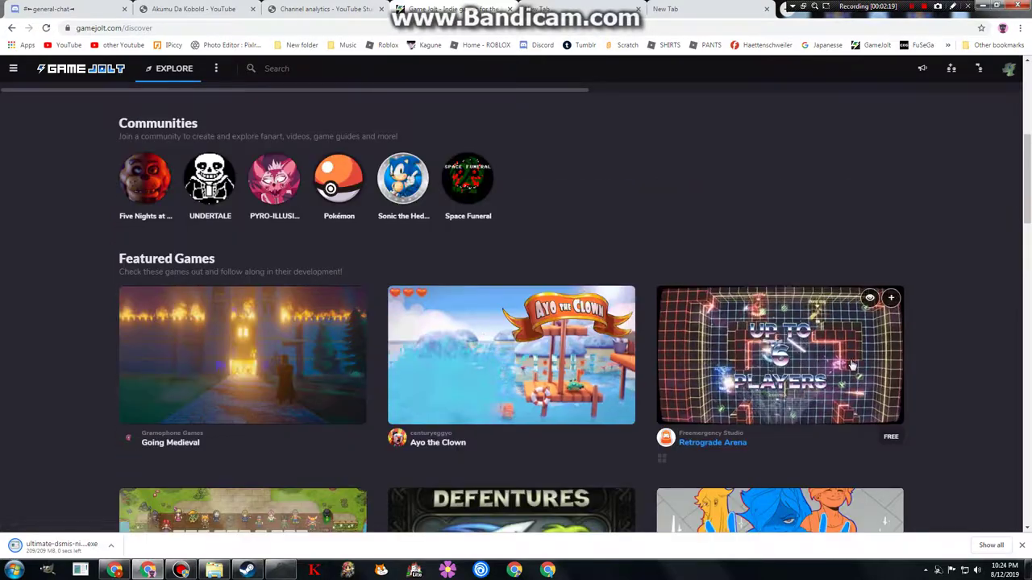
pyautogui.scroll(3, 854, 355)
pyautogui.scroll(1, 857, 348)
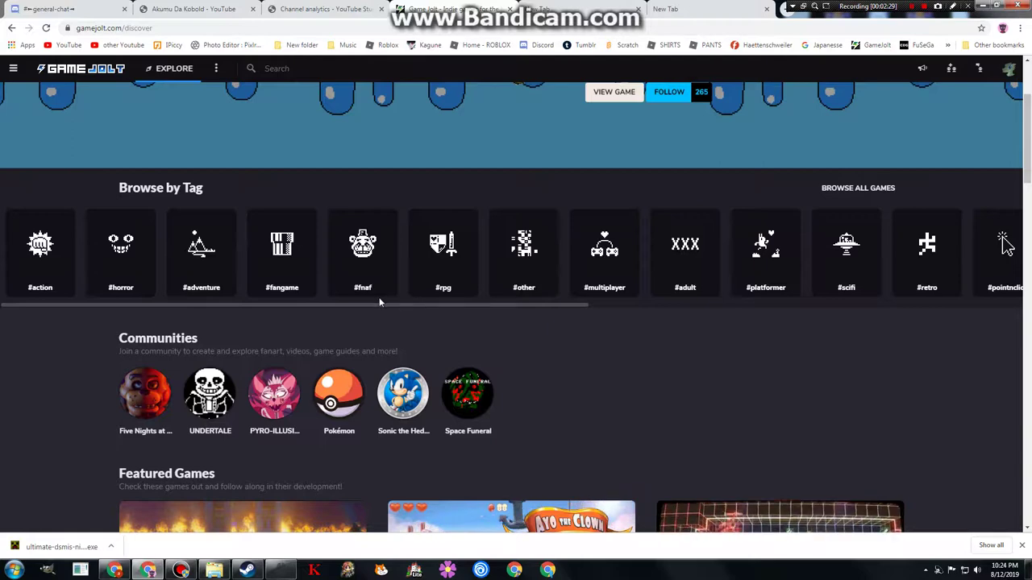
# Open the #horror tag listing, browse its first rows, and check the finished download's options.
pyautogui.click(145, 264)
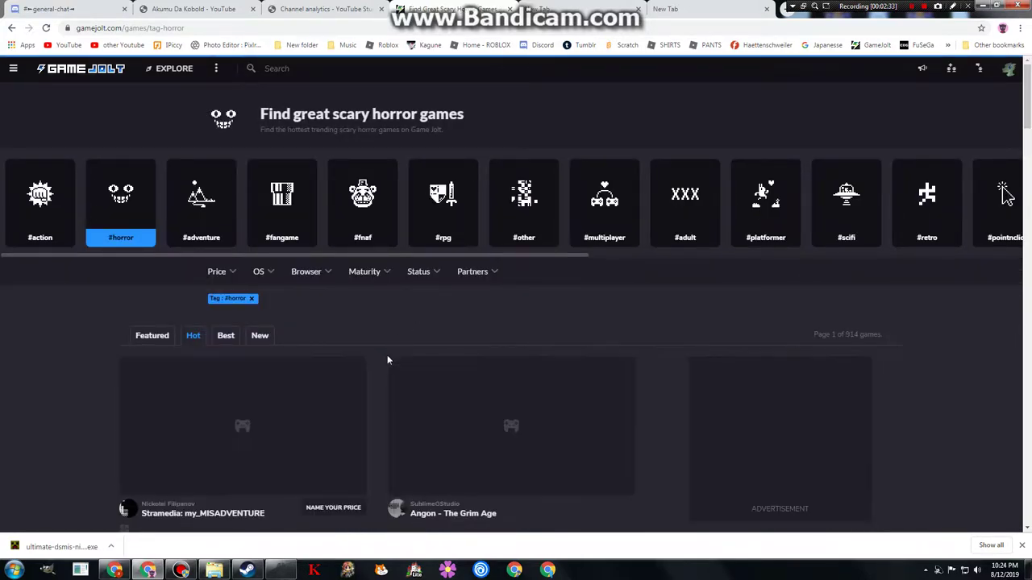
pyautogui.scroll(-1, 524, 397)
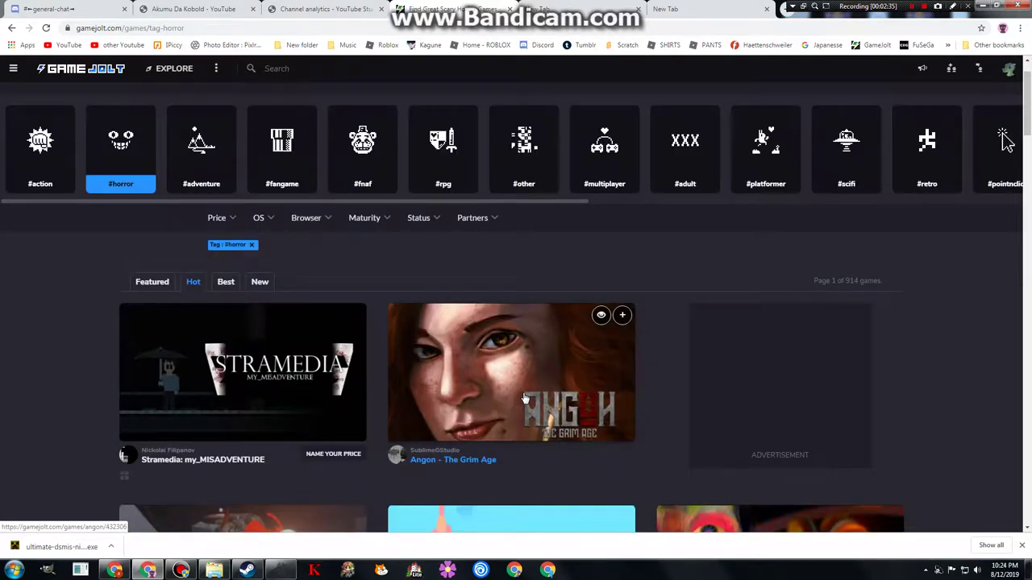
pyautogui.scroll(-2, 371, 371)
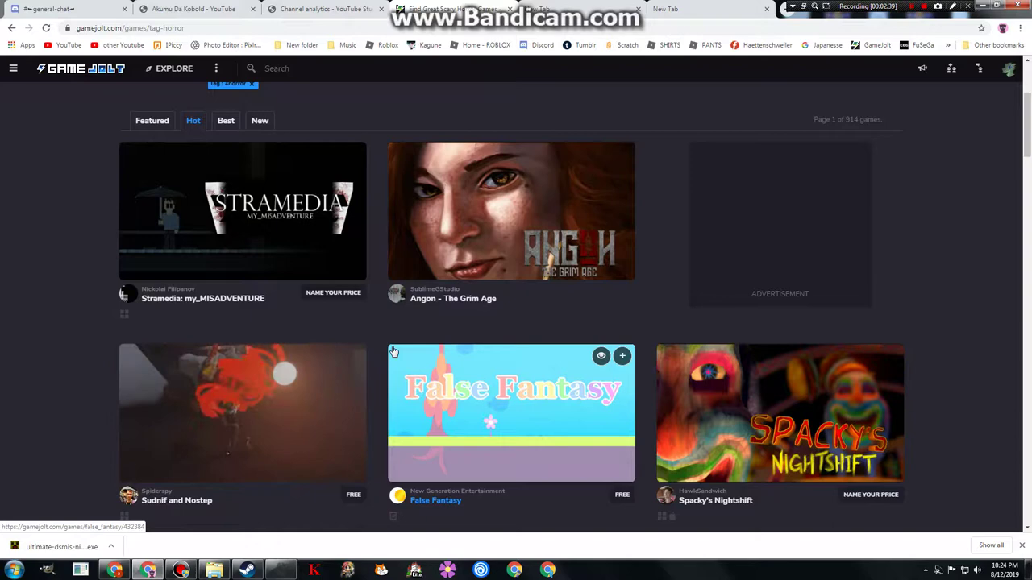
pyautogui.scroll(-1, 393, 352)
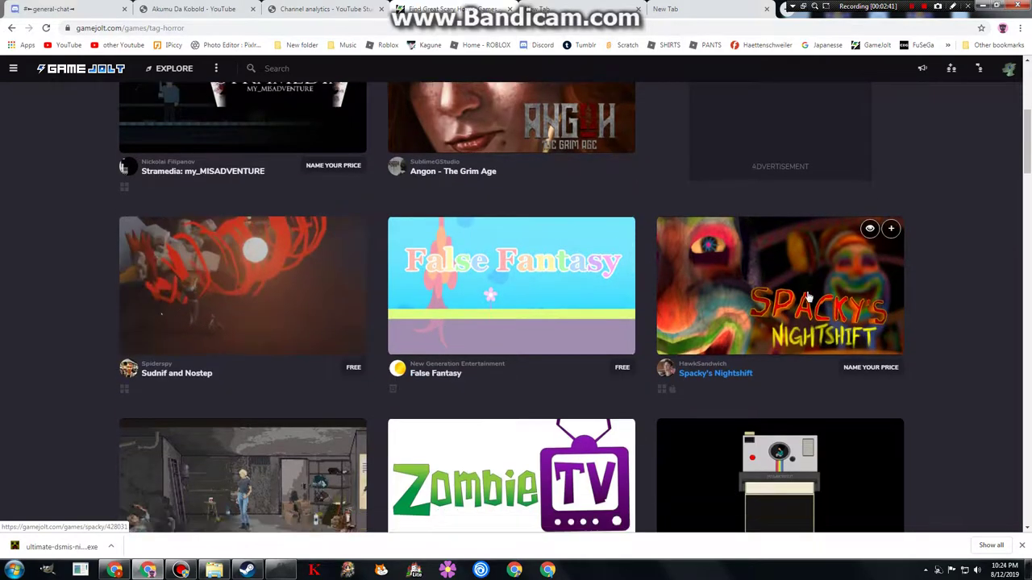
pyautogui.scroll(-1, 808, 296)
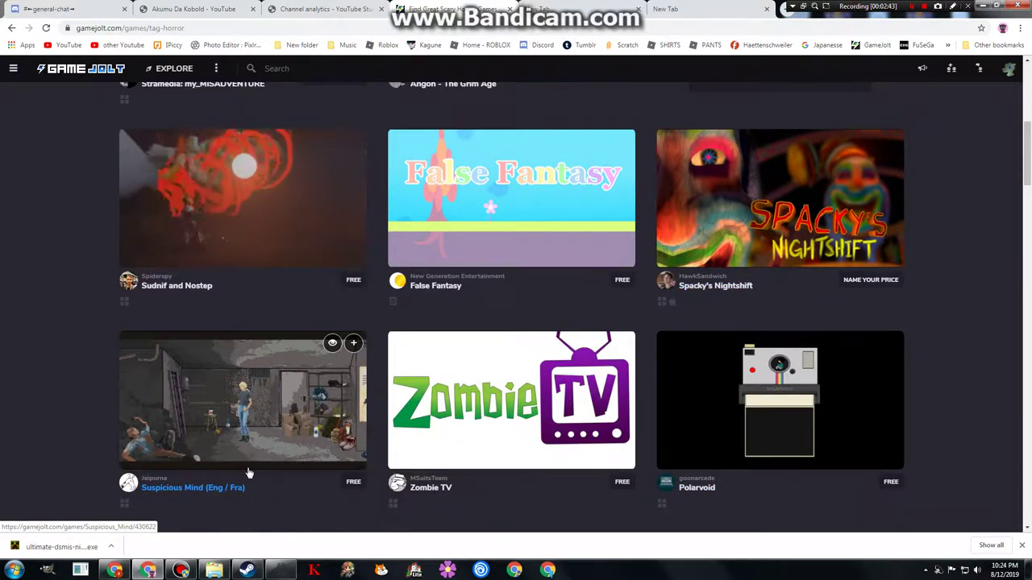
pyautogui.click(110, 547)
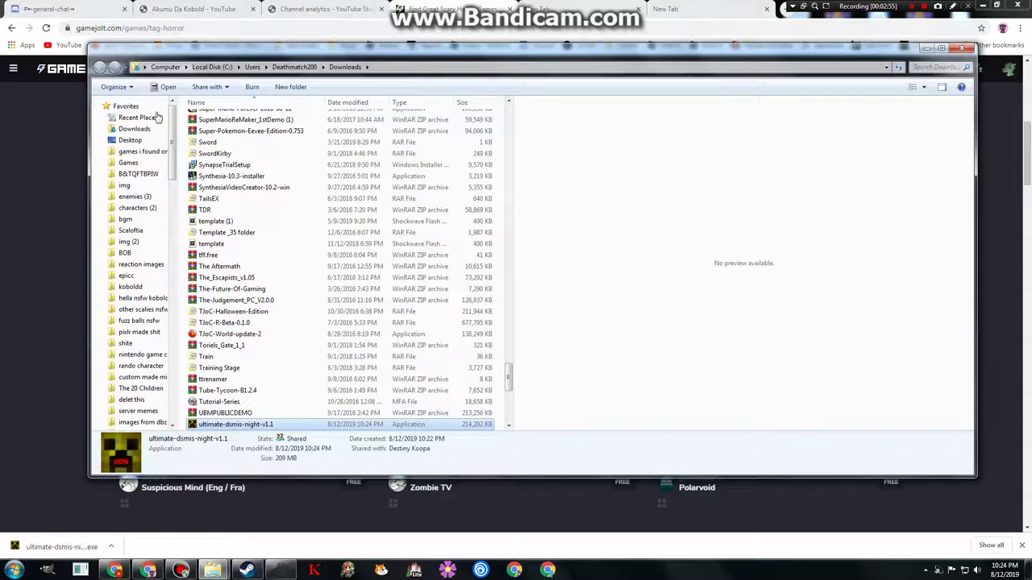
pyautogui.moveTo(206, 426)
pyautogui.mouseDown()
pyautogui.moveTo(161, 152)
pyautogui.moveTo(152, 155)
pyautogui.mouseUp()
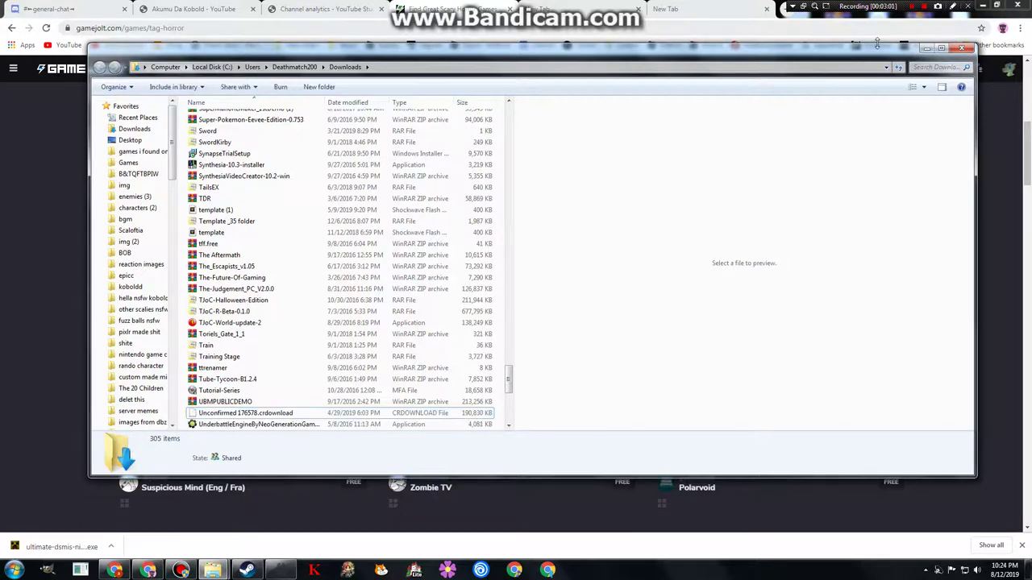
pyautogui.click(928, 50)
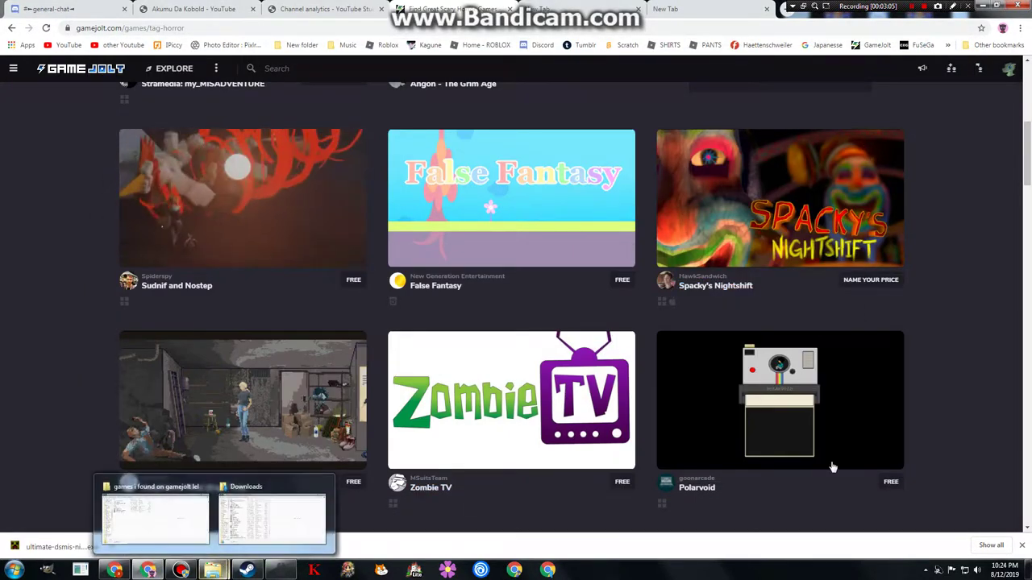
pyautogui.scroll(1, 942, 410)
pyautogui.scroll(-3, 942, 409)
pyautogui.scroll(-3, 942, 409)
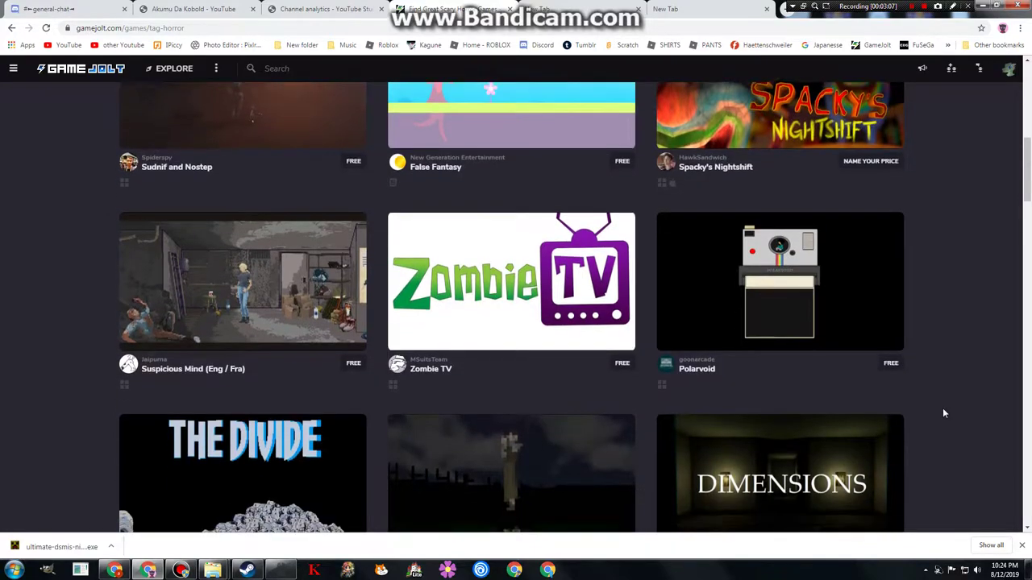
pyautogui.scroll(-2, 942, 410)
pyautogui.scroll(-2, 985, 492)
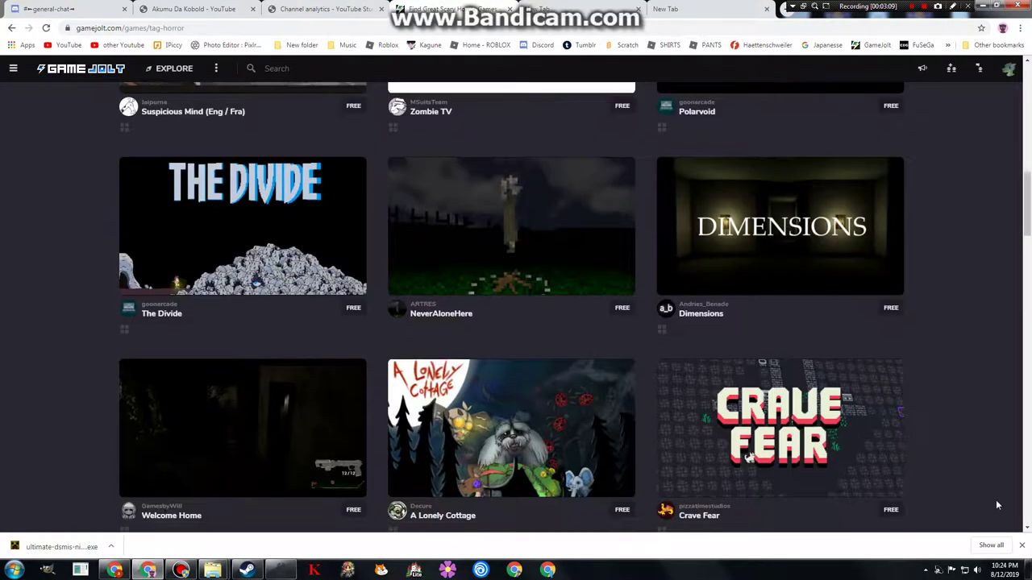
# Dismiss the downloads bar and scroll to the Blendy, CULT and Company Property row.
pyautogui.click(1022, 545)
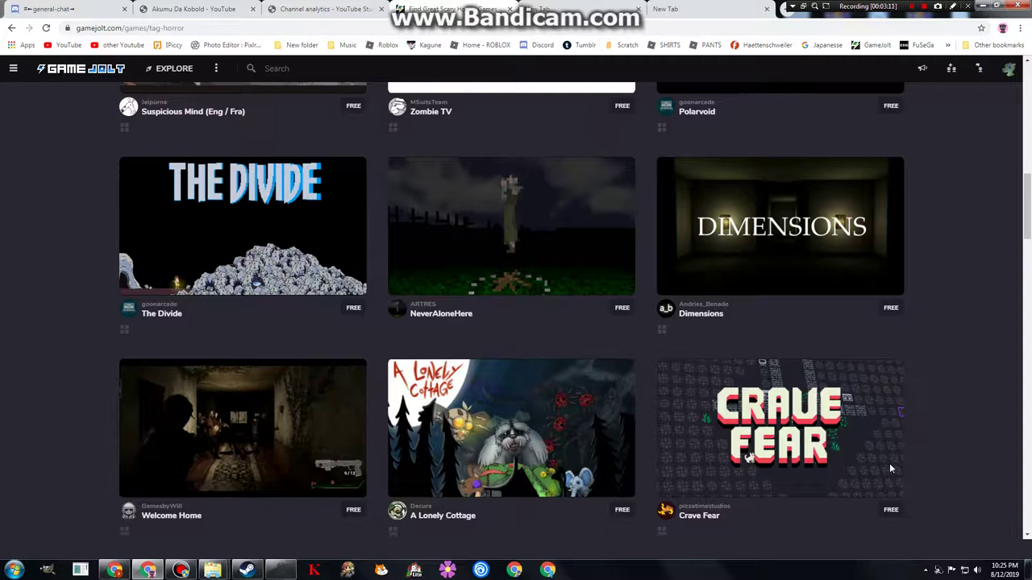
pyautogui.scroll(-1, 888, 462)
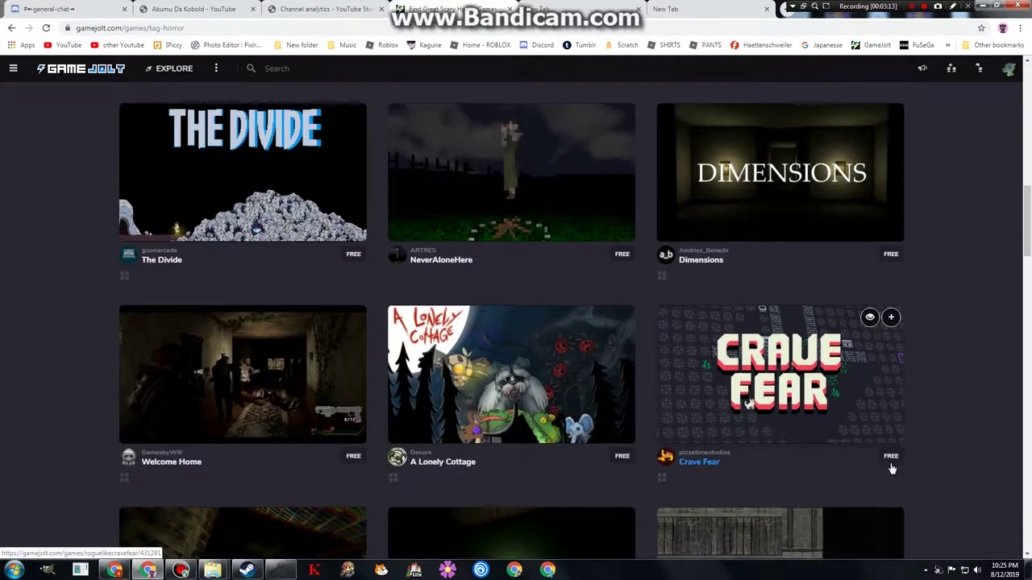
pyautogui.scroll(-1, 871, 475)
pyautogui.scroll(-1, 838, 464)
pyautogui.scroll(2, 823, 429)
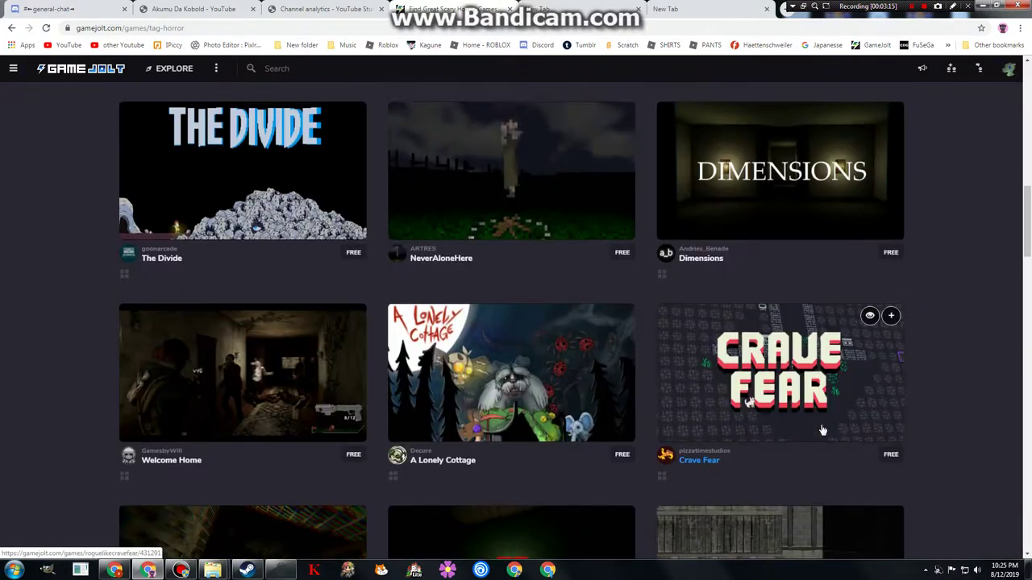
pyautogui.moveTo(242, 374)
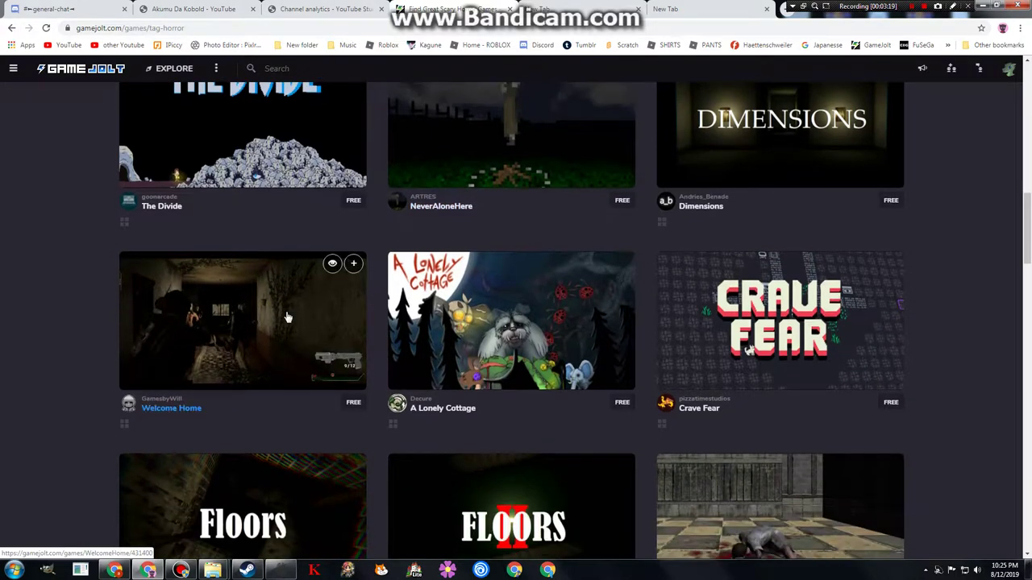
pyautogui.scroll(-1, 288, 316)
pyautogui.scroll(-2, 287, 288)
pyautogui.scroll(-1, 822, 375)
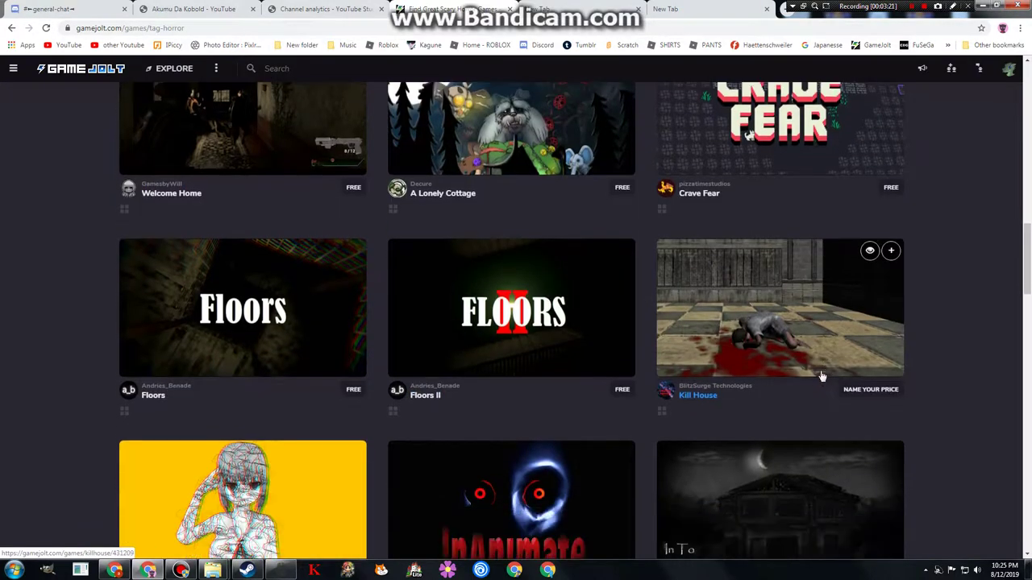
pyautogui.scroll(-2, 821, 376)
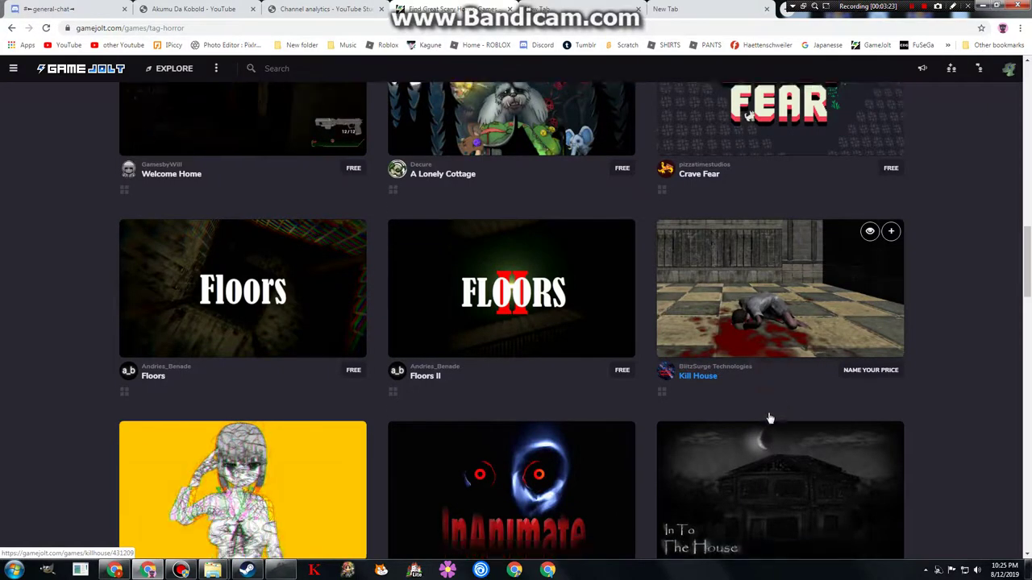
pyautogui.scroll(-2, 756, 423)
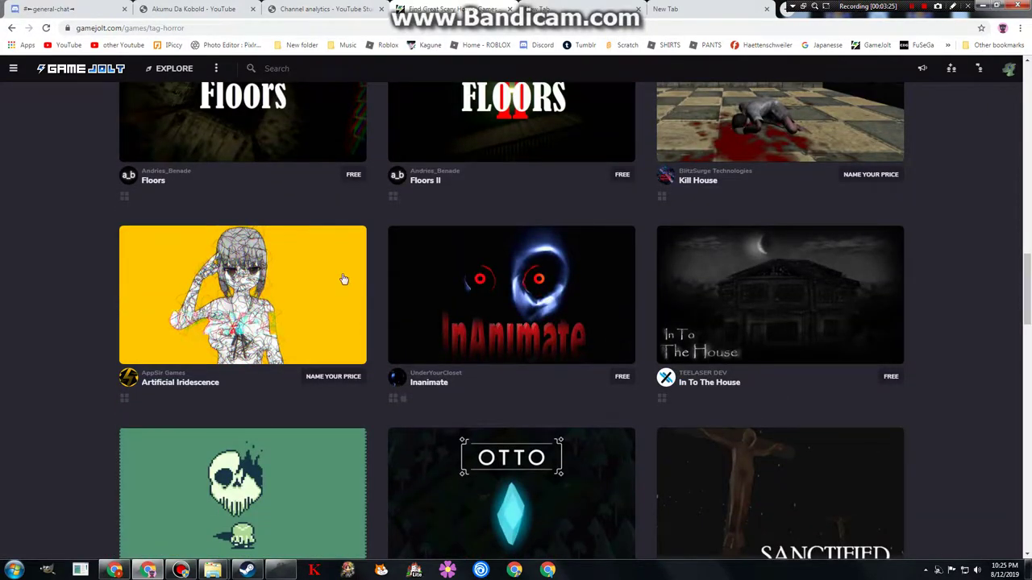
pyautogui.scroll(-2, 462, 285)
pyautogui.moveTo(241, 335)
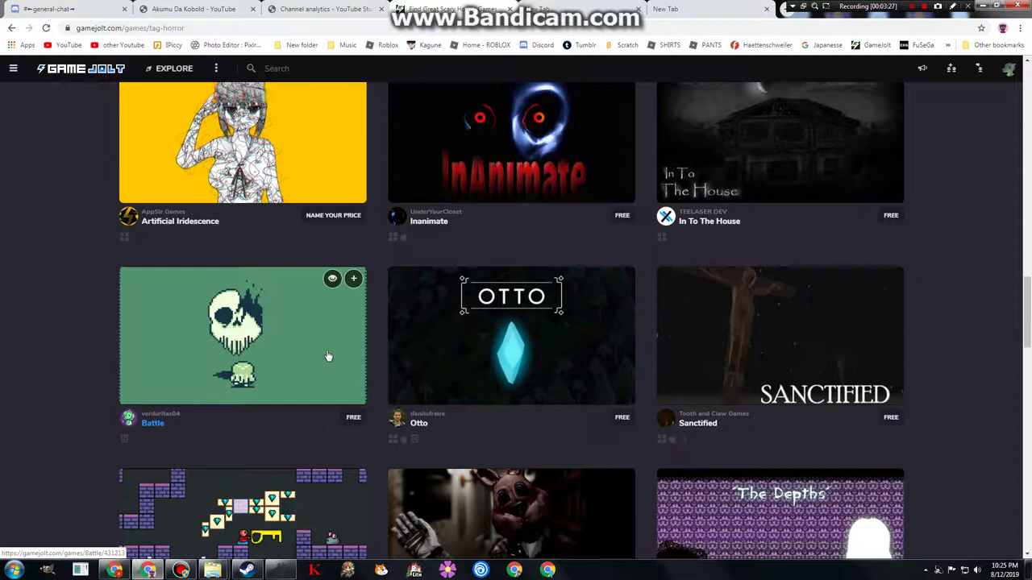
pyautogui.scroll(-2, 328, 355)
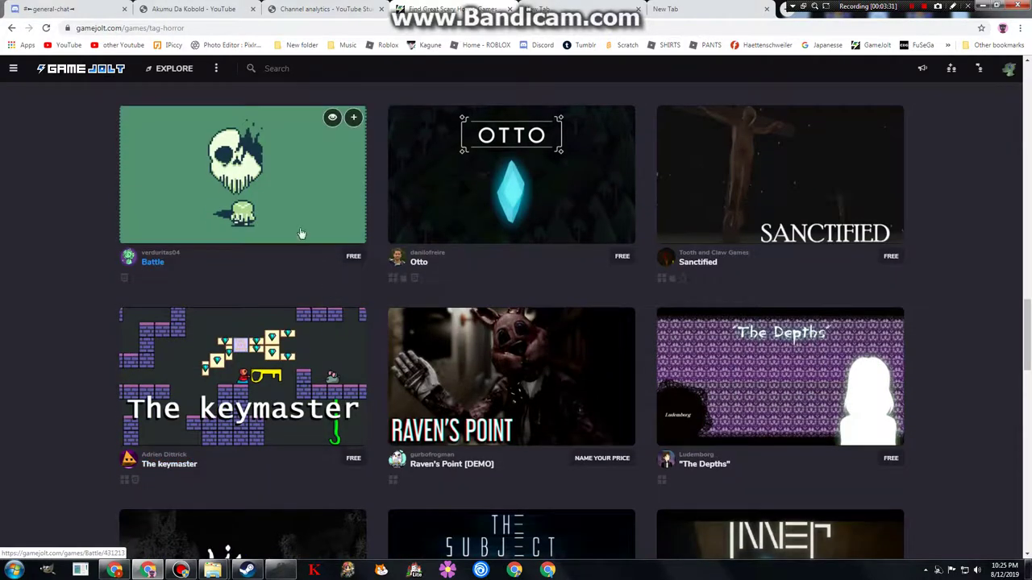
pyautogui.scroll(-2, 287, 216)
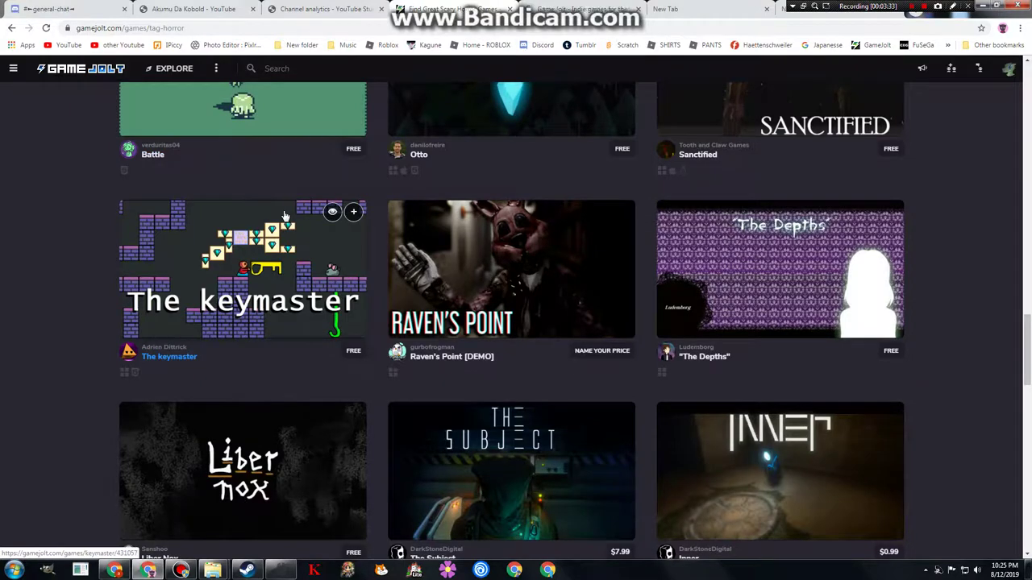
pyautogui.scroll(-3, 266, 257)
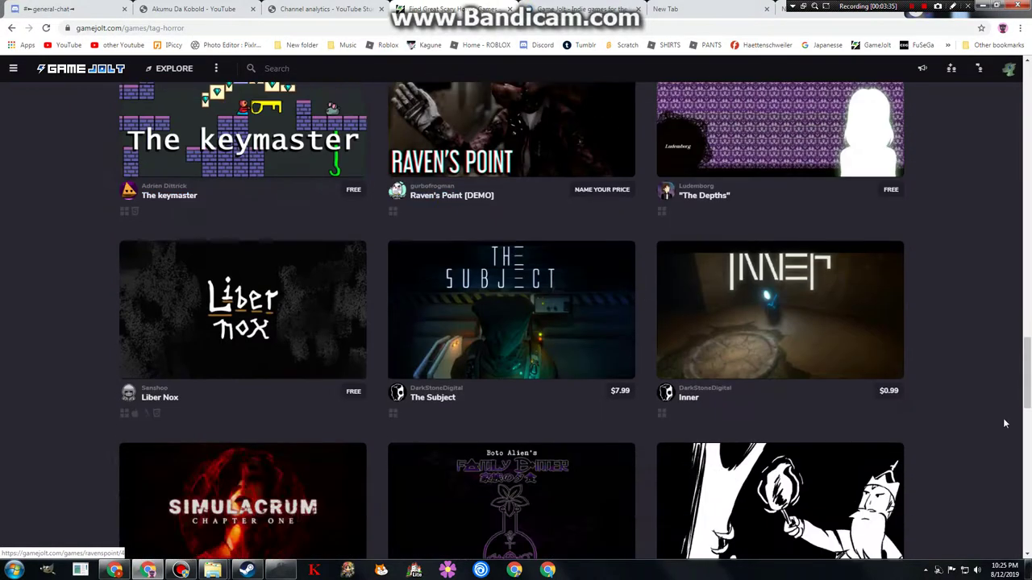
pyautogui.scroll(-2, 993, 424)
pyautogui.scroll(-1, 993, 424)
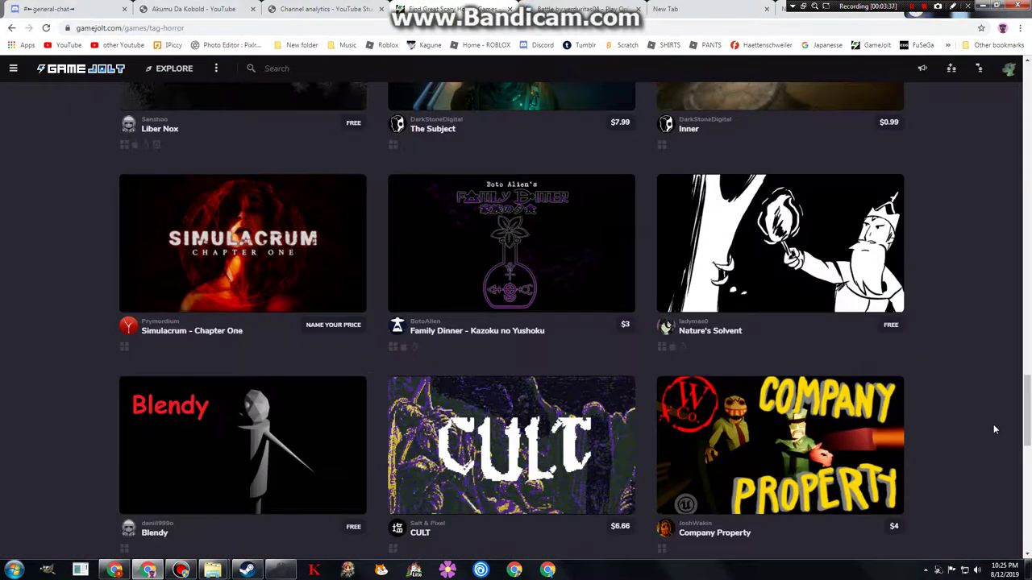
pyautogui.scroll(-1, 993, 424)
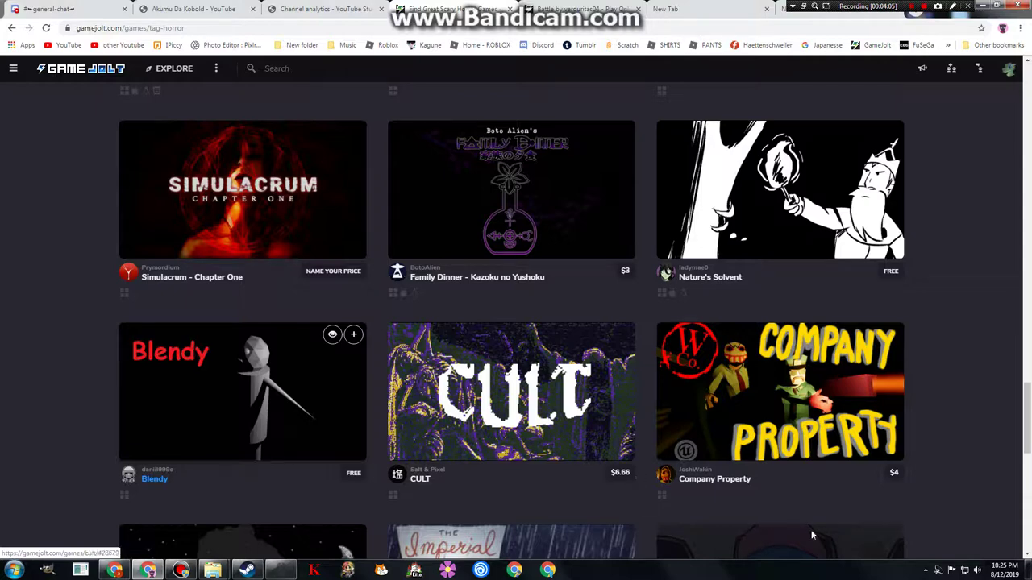
# Open the tray volume slider, raise it briefly, then drop it near the bottom.
pyautogui.click(977, 570)
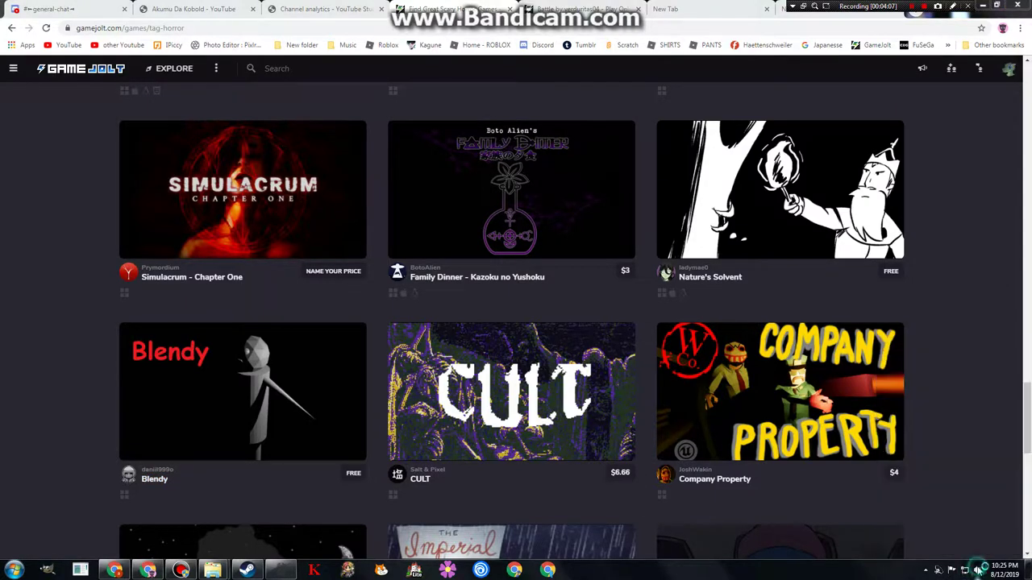
pyautogui.click(977, 570)
pyautogui.moveTo(973, 472); pyautogui.dragTo(977, 432)
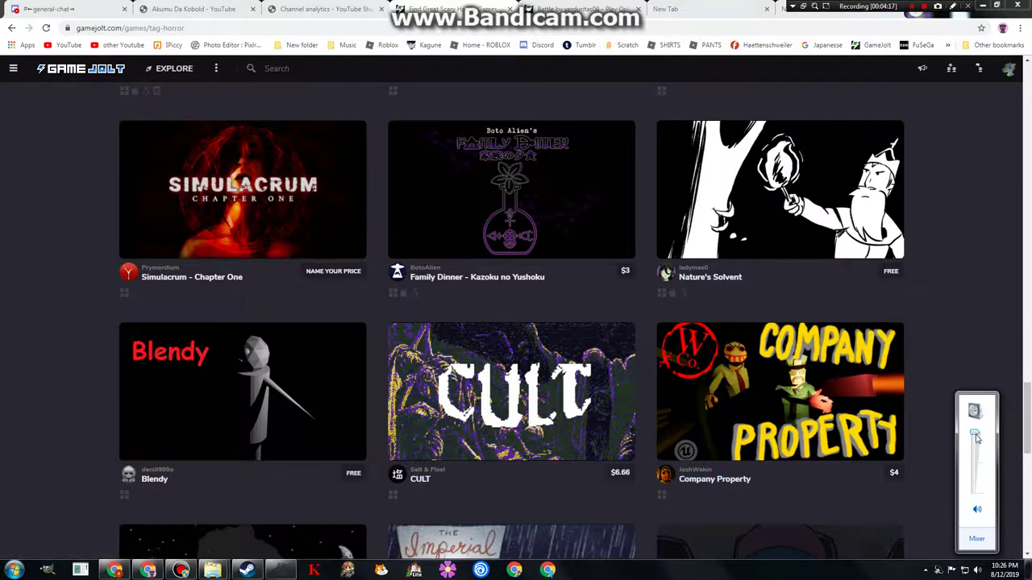
pyautogui.moveTo(974, 434)
pyautogui.mouseDown()
pyautogui.moveTo(974, 492)
pyautogui.moveTo(974, 470)
pyautogui.mouseUp()
pyautogui.moveTo(511, 354)
pyautogui.scroll(-2, 560, 439)
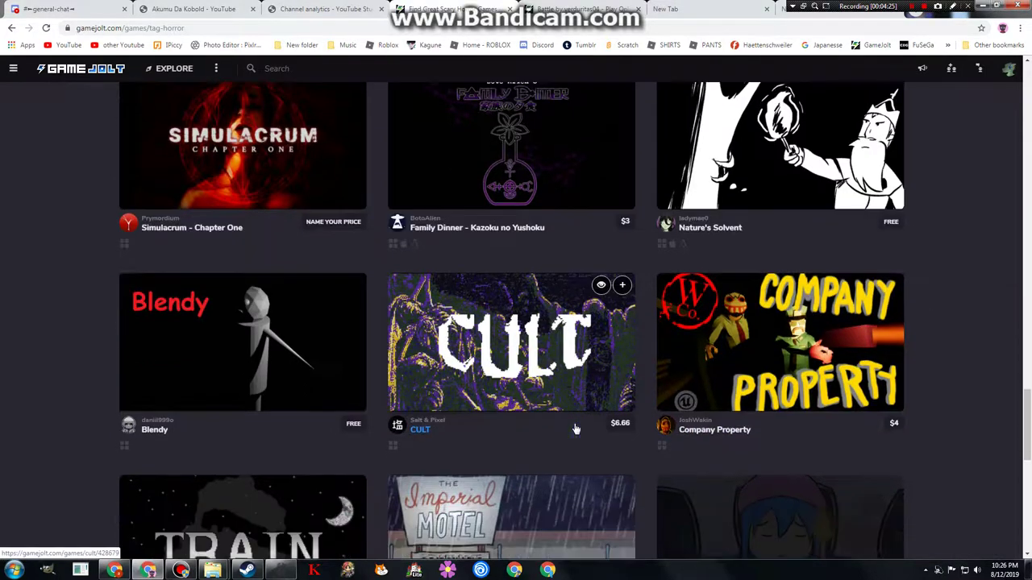
pyautogui.scroll(-2, 560, 439)
pyautogui.scroll(-1, 551, 274)
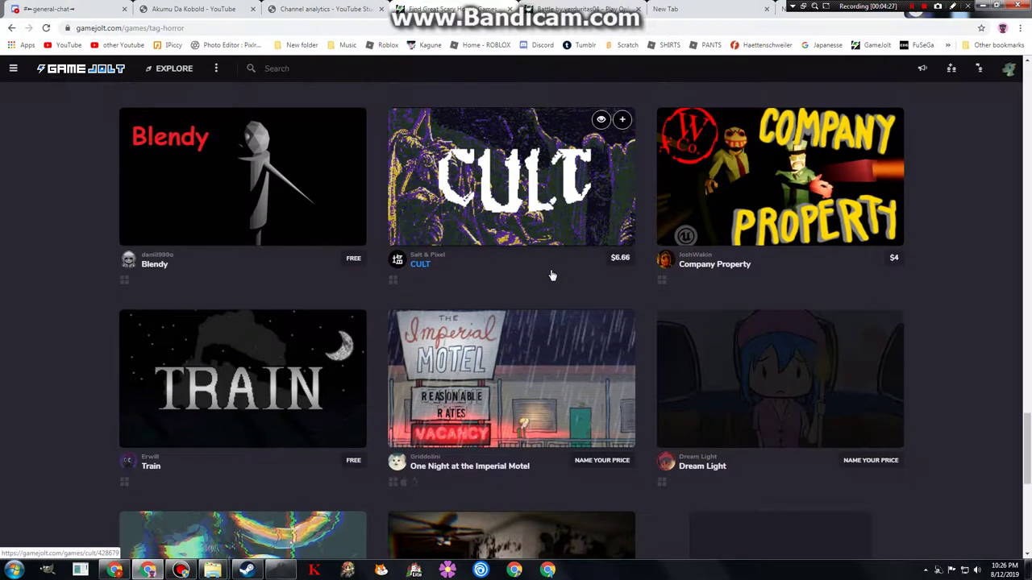
pyautogui.scroll(-3, 551, 274)
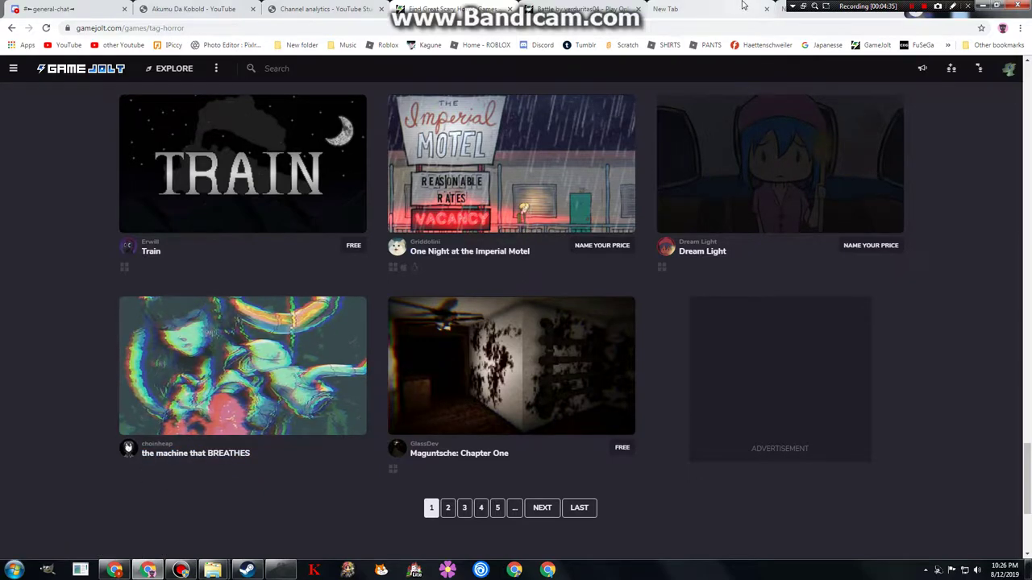
# Visit the New Tab page and start a Google search, then dismiss the suggestions.
pyautogui.click(709, 9)
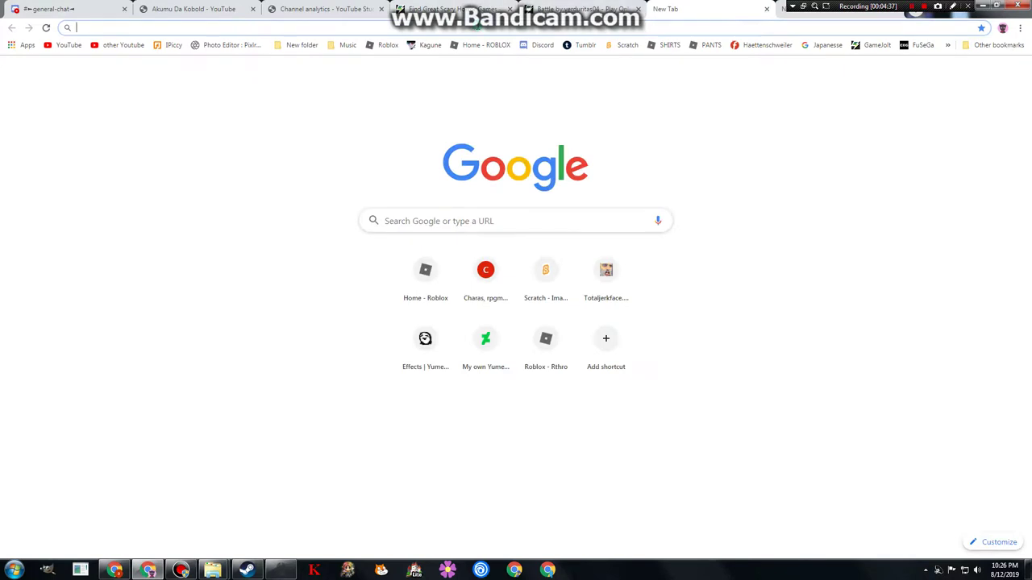
pyautogui.click(411, 220)
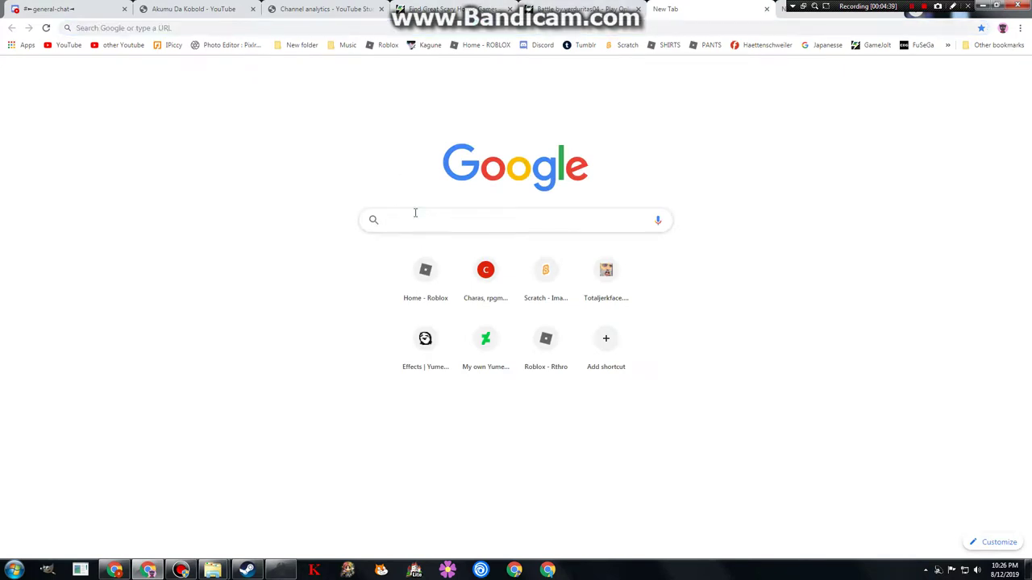
pyautogui.write('T')
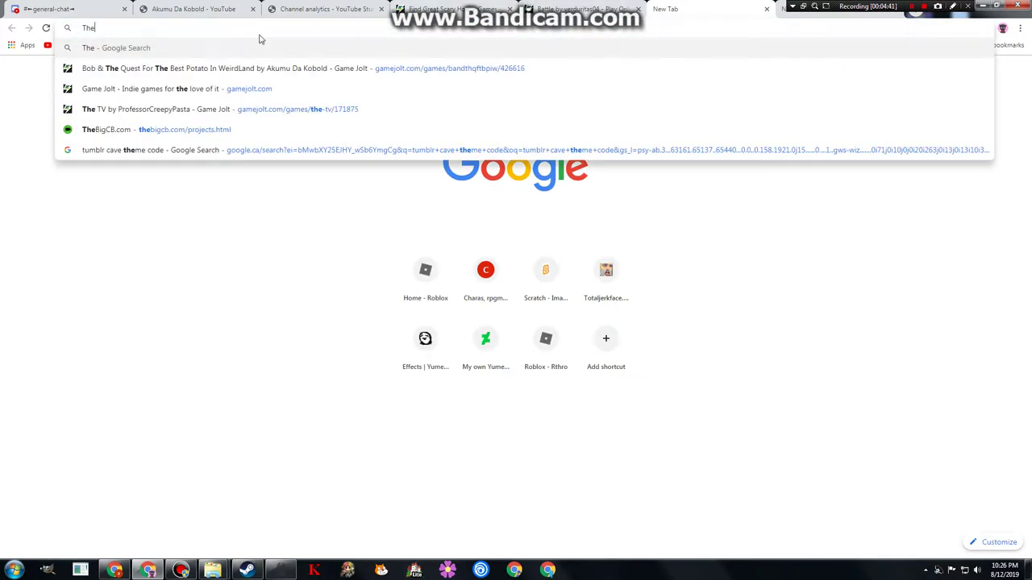
pyautogui.press('Escape')
# Return to the Game Jolt horror listings and launch Paint from the Start menu.
pyautogui.click(451, 9)
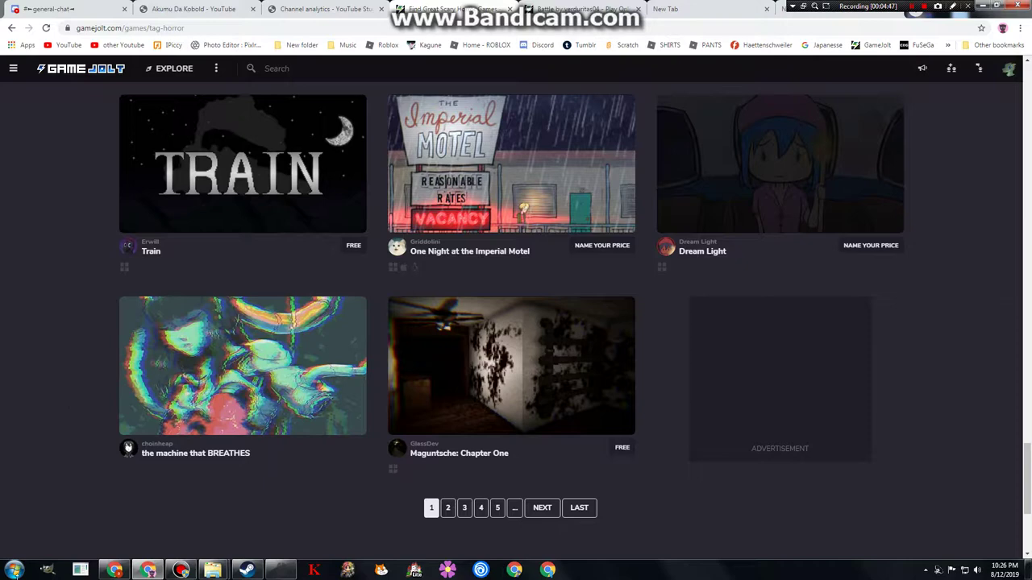
pyautogui.click(12, 569)
pyautogui.click(37, 319)
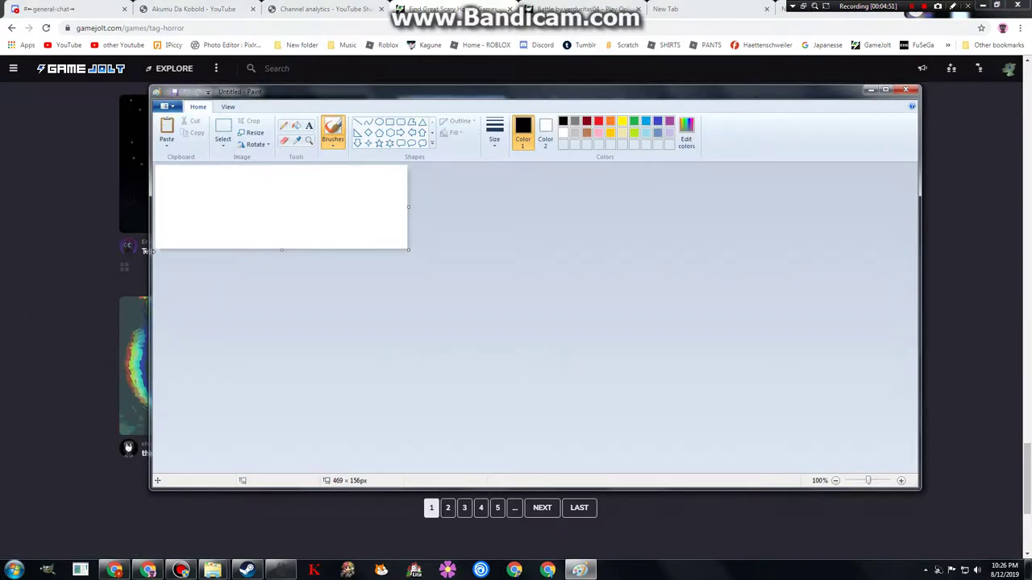
# Paste the Game Jolt screenshot onto the canvas and sample a colour from it.
pyautogui.click(166, 129)
pyautogui.scroll(-5, 524, 246)
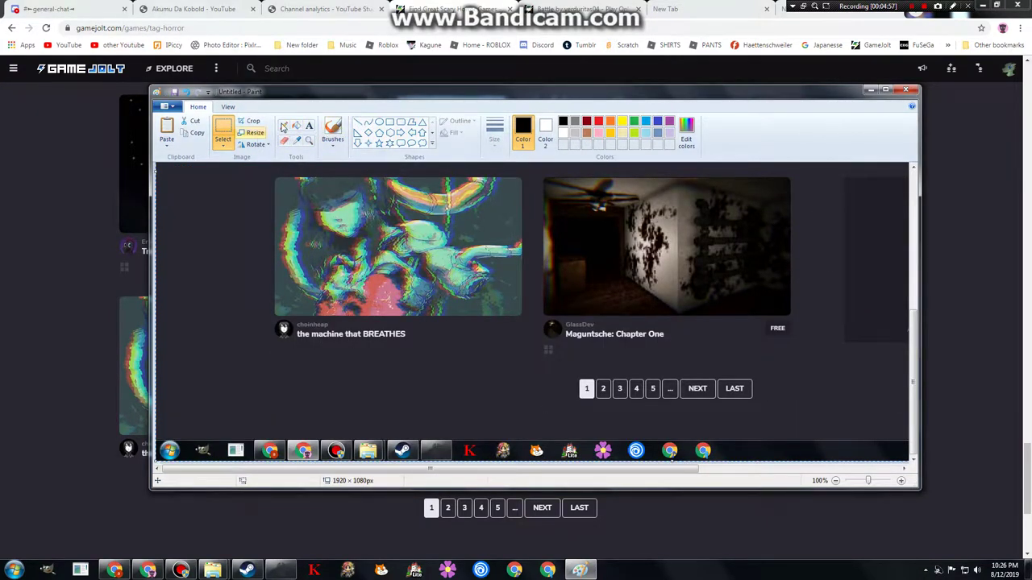
pyautogui.click(297, 140)
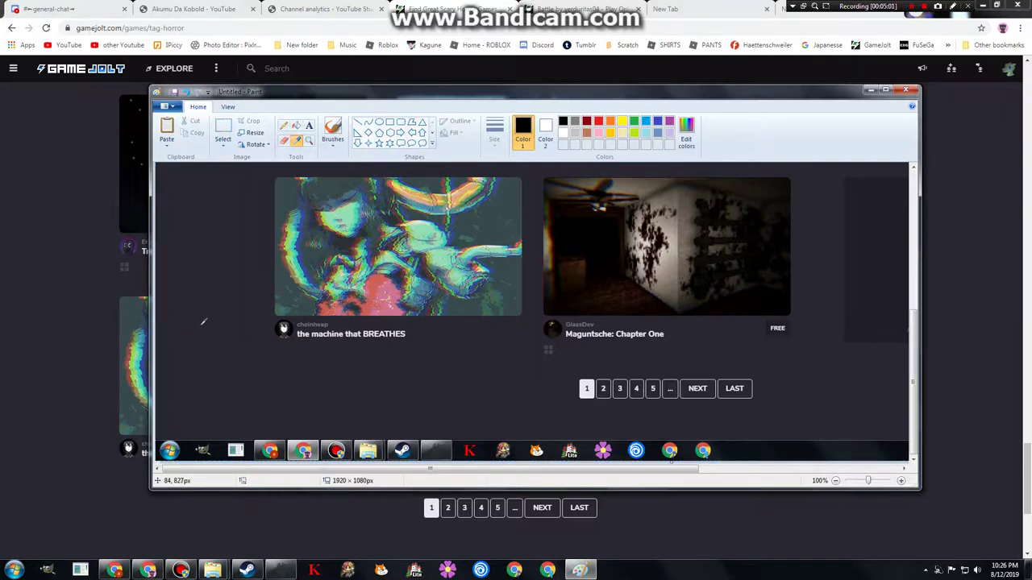
pyautogui.click(285, 125)
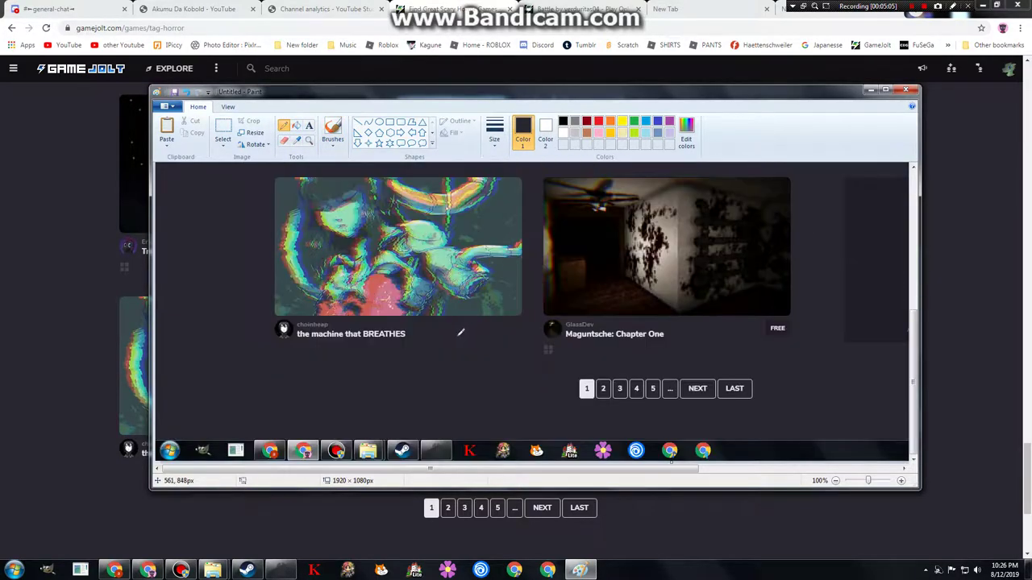
pyautogui.scroll(2, 469, 328)
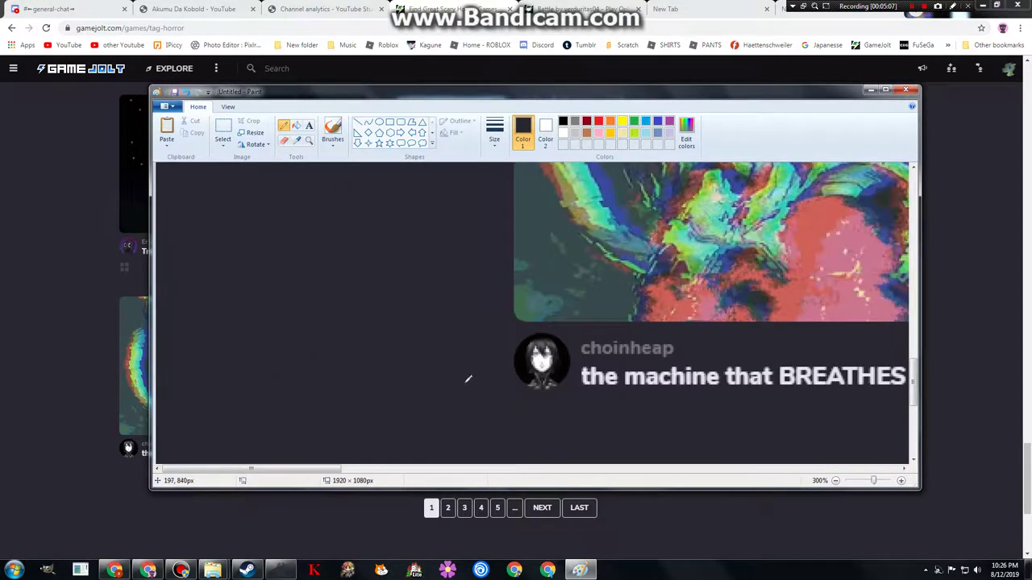
pyautogui.moveTo(296, 469); pyautogui.dragTo(346, 469)
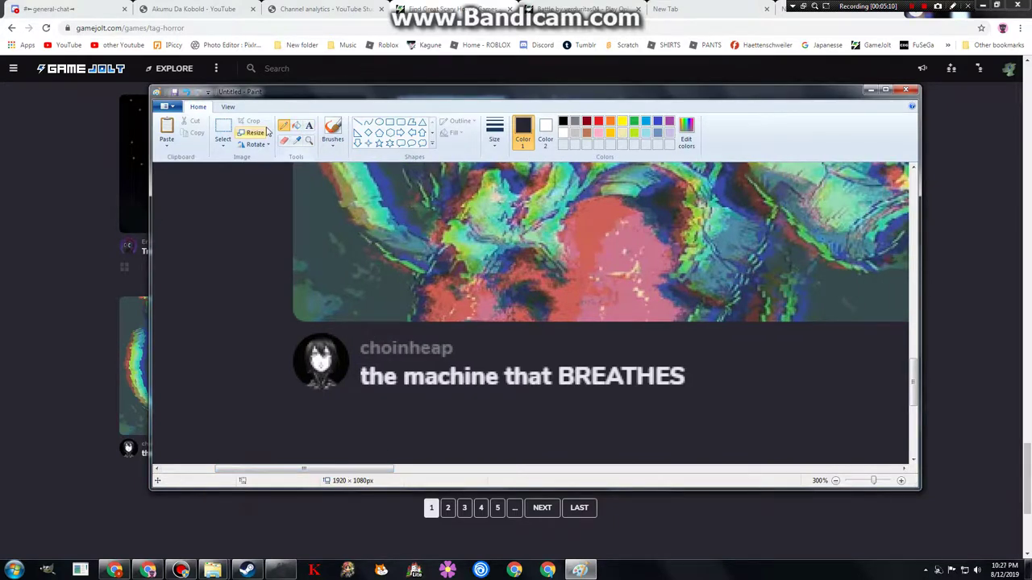
# Paint over the 'the machine that BREATHES' title with the thickest brush, then pick white.
pyautogui.click(333, 129)
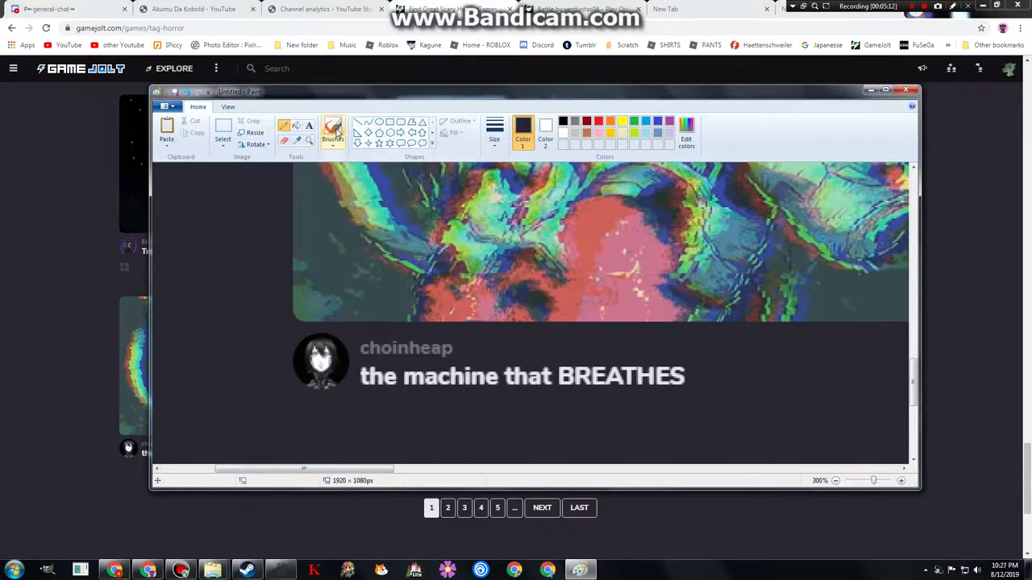
pyautogui.click(494, 131)
pyautogui.click(507, 226)
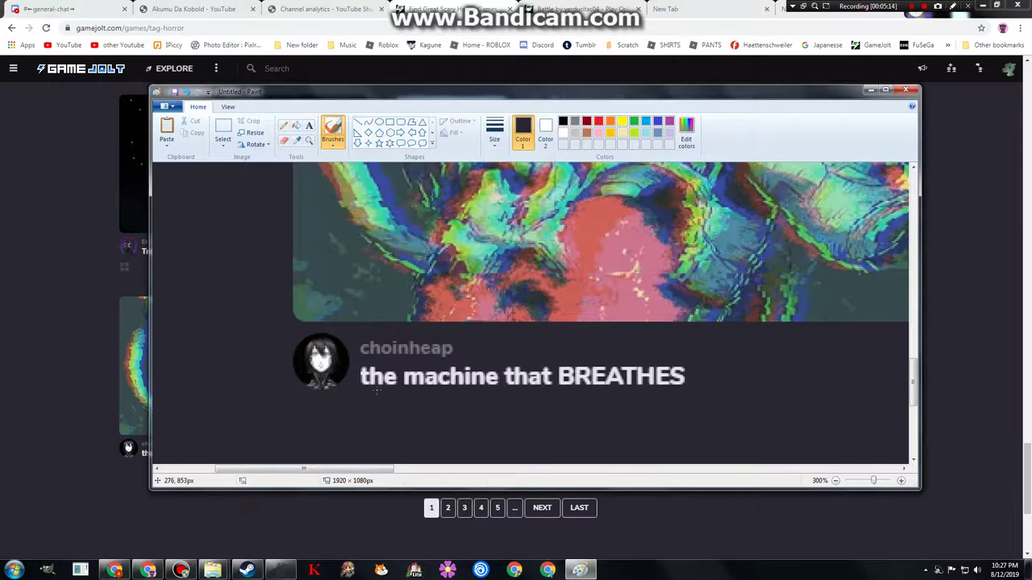
pyautogui.moveTo(372, 388); pyautogui.dragTo(679, 371)
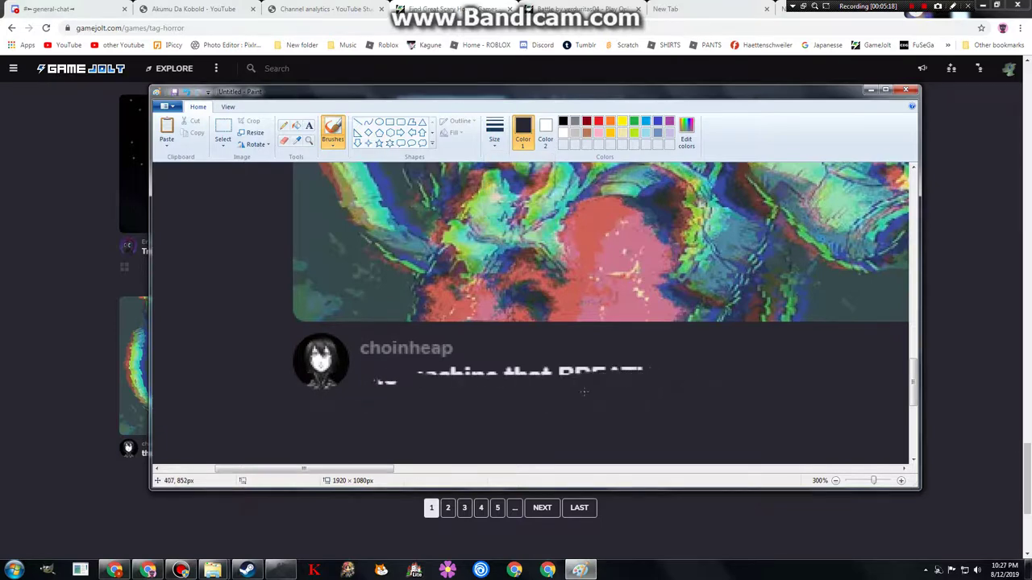
pyautogui.moveTo(625, 370); pyautogui.dragTo(443, 372)
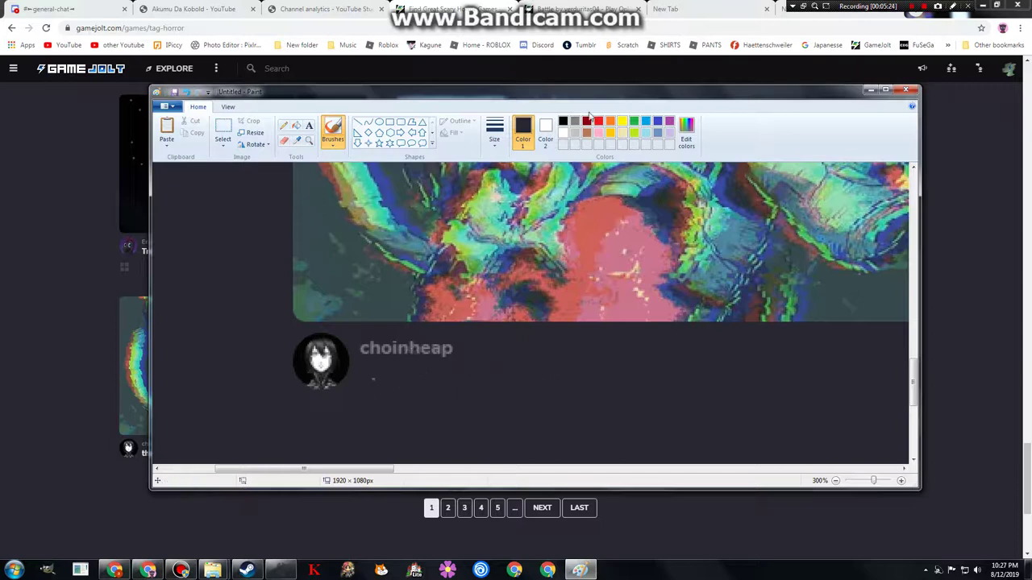
pyautogui.click(375, 380)
pyautogui.click(562, 133)
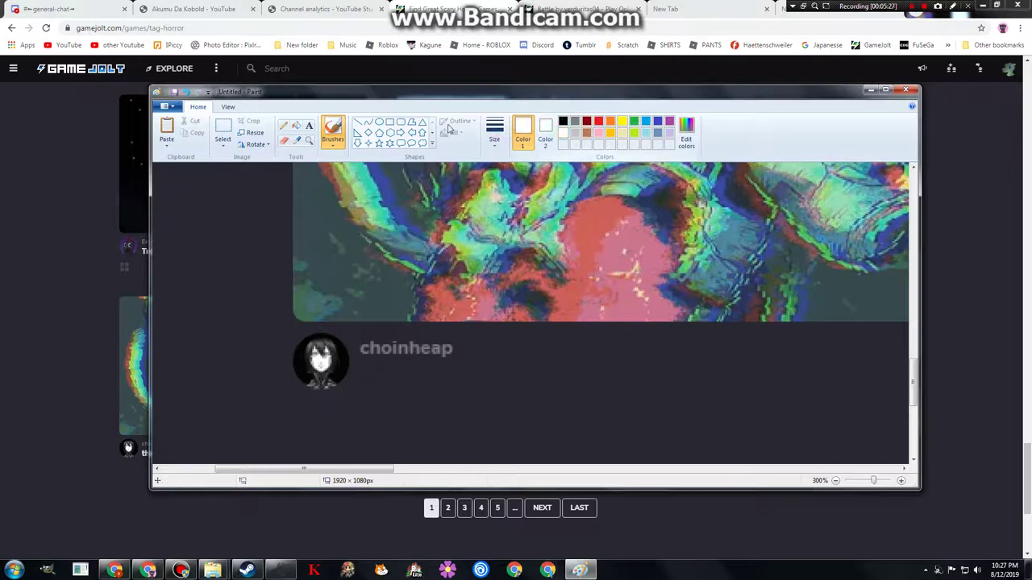
# Draw, widen and commit a first text box under the author name.
pyautogui.click(309, 125)
pyautogui.moveTo(363, 378); pyautogui.dragTo(532, 383)
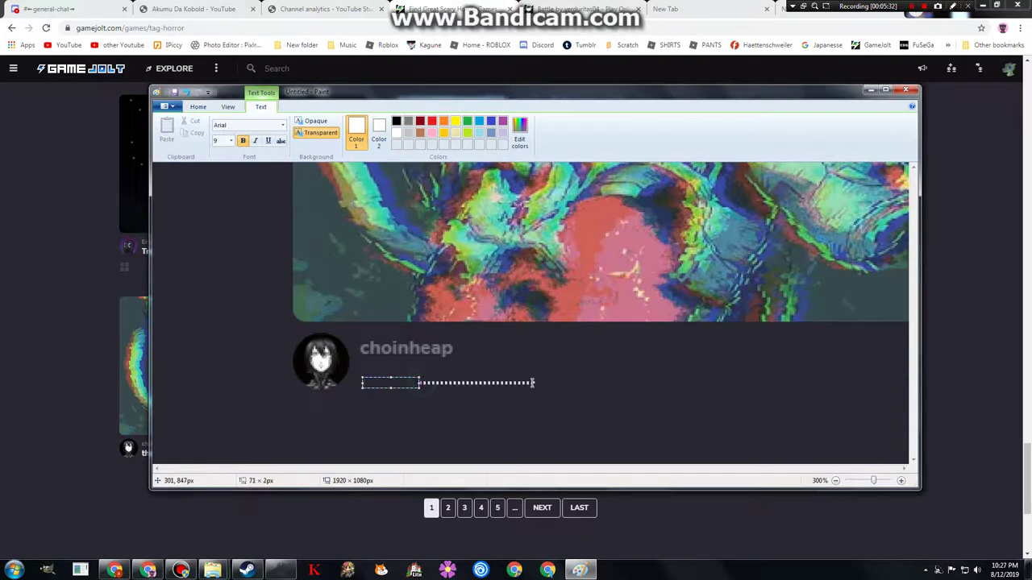
pyautogui.moveTo(355, 367)
pyautogui.mouseDown()
pyautogui.moveTo(520, 387)
pyautogui.moveTo(671, 382)
pyautogui.mouseUp()
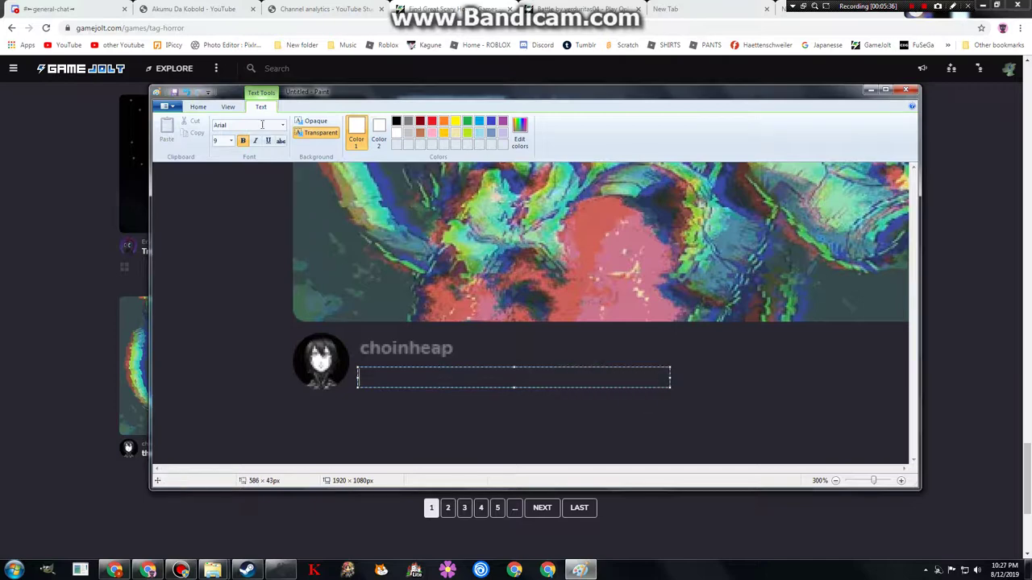
pyautogui.write('The')
pyautogui.click(701, 389)
pyautogui.scroll(-1, 701, 389)
pyautogui.scroll(-1, 701, 390)
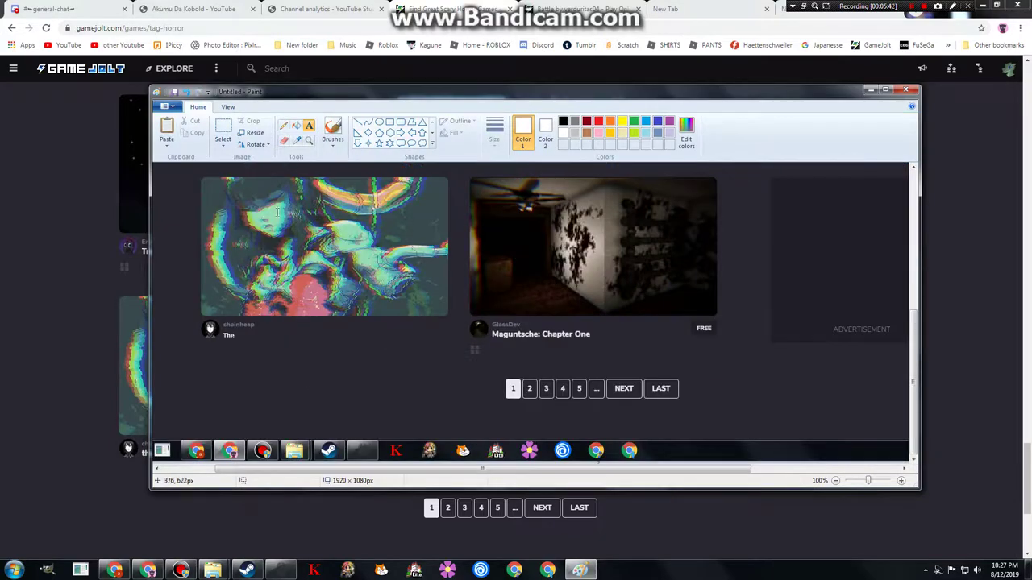
pyautogui.scroll(1, 277, 213)
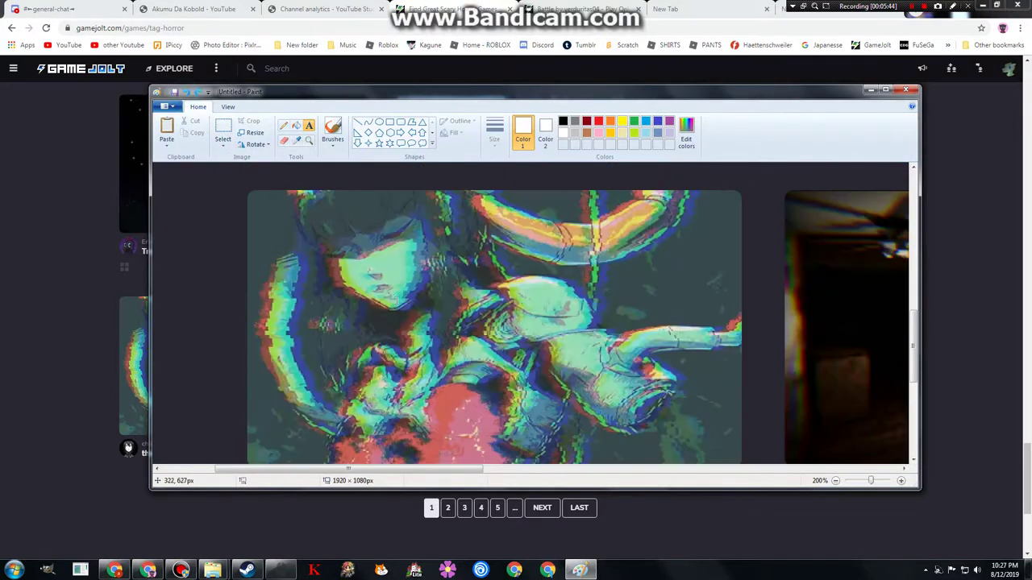
pyautogui.scroll(-3, 325, 281)
# Draw a new text box below 'choinheap', set size 14, and widen it.
pyautogui.moveTo(292, 274); pyautogui.dragTo(449, 312)
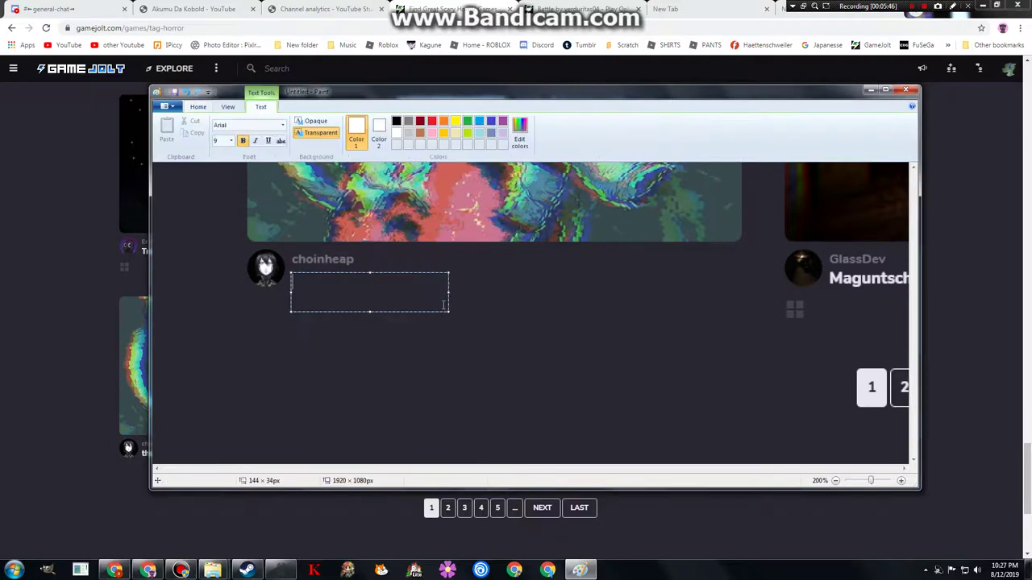
pyautogui.click(230, 141)
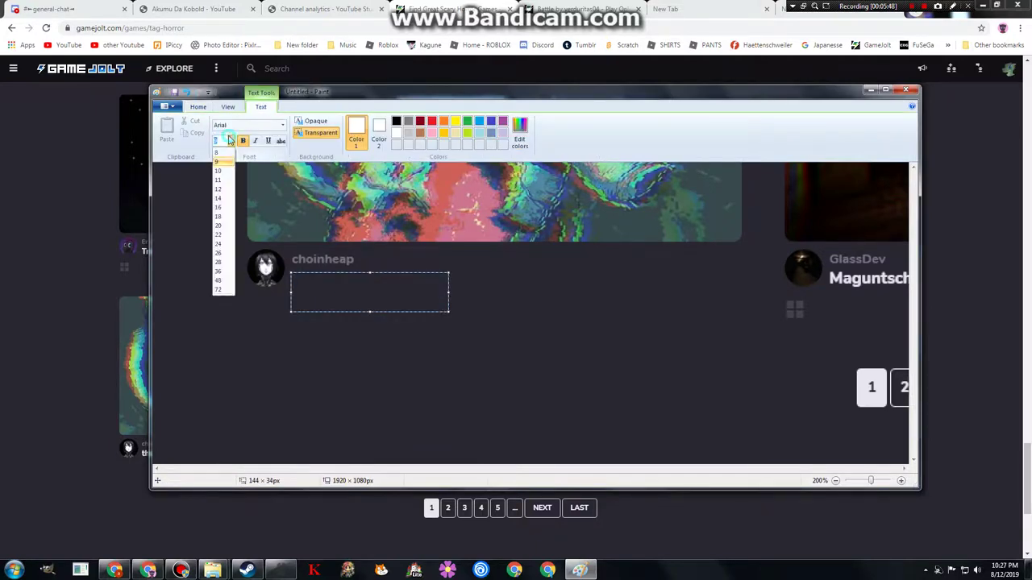
pyautogui.click(220, 198)
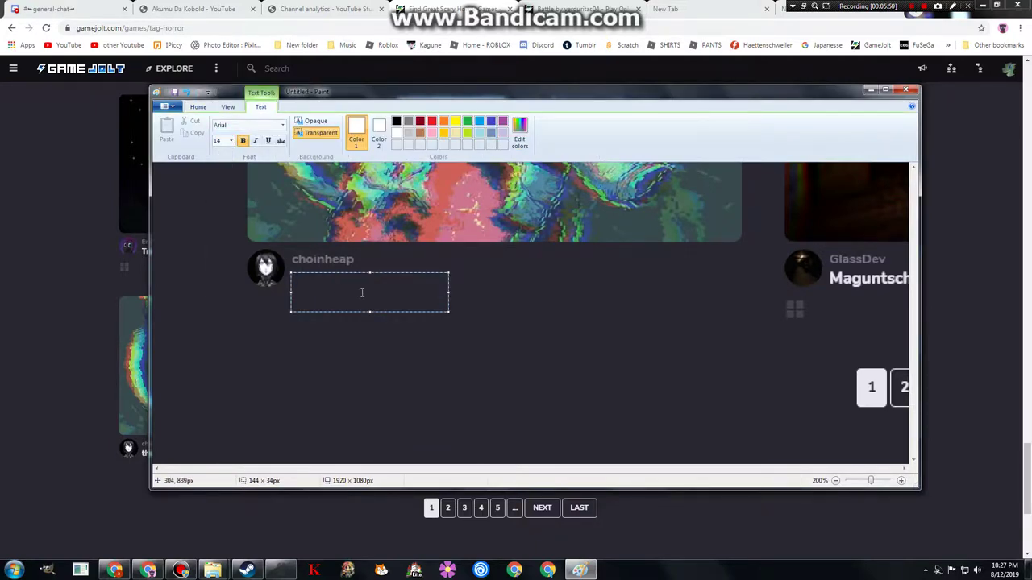
pyautogui.write('The')
pyautogui.moveTo(449, 292); pyautogui.dragTo(602, 292)
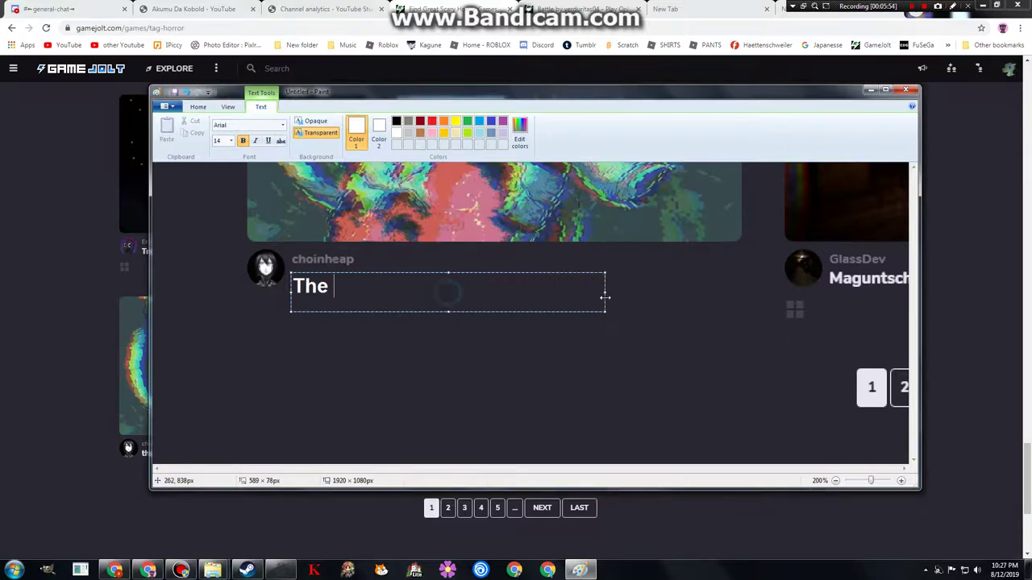
pyautogui.write('Machine ')
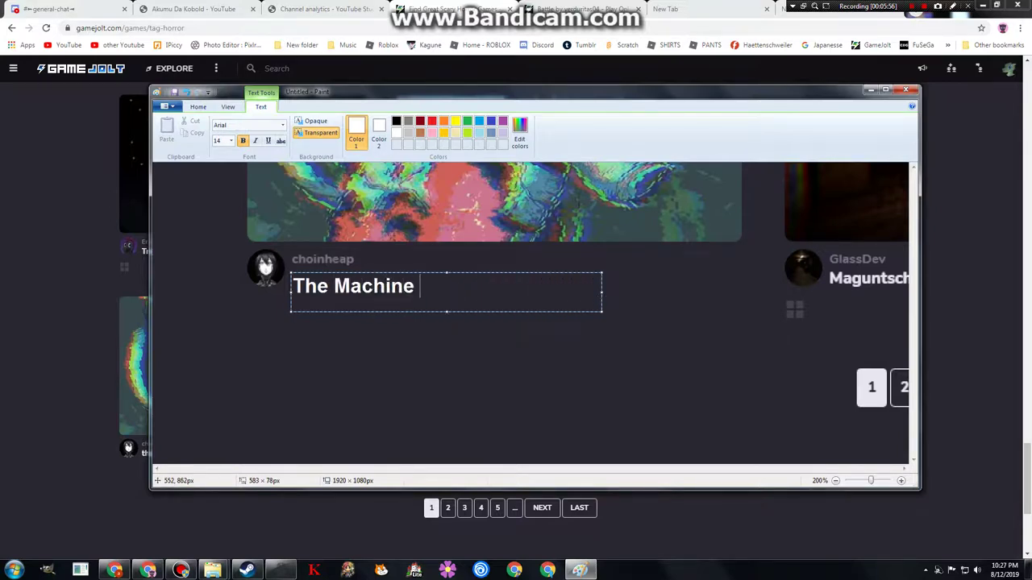
pyautogui.write('That Breathe')
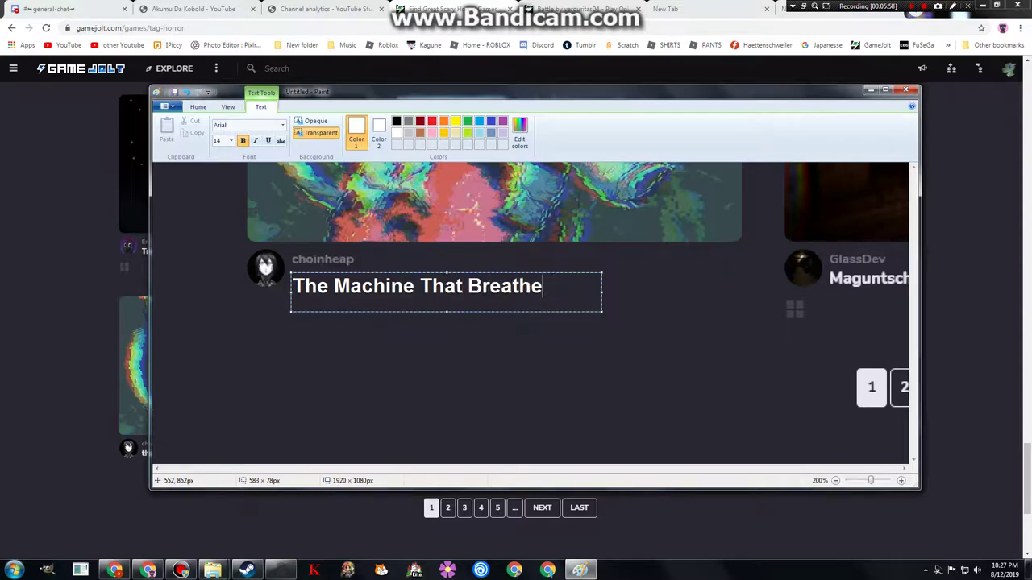
# Finish the 'The Machine That BREATHES' text, nudge the box into place, and commit it.
pyautogui.press('BackSpace')
pyautogui.press('BackSpace')
pyautogui.press('BackSpace')
pyautogui.write('BREATHES')
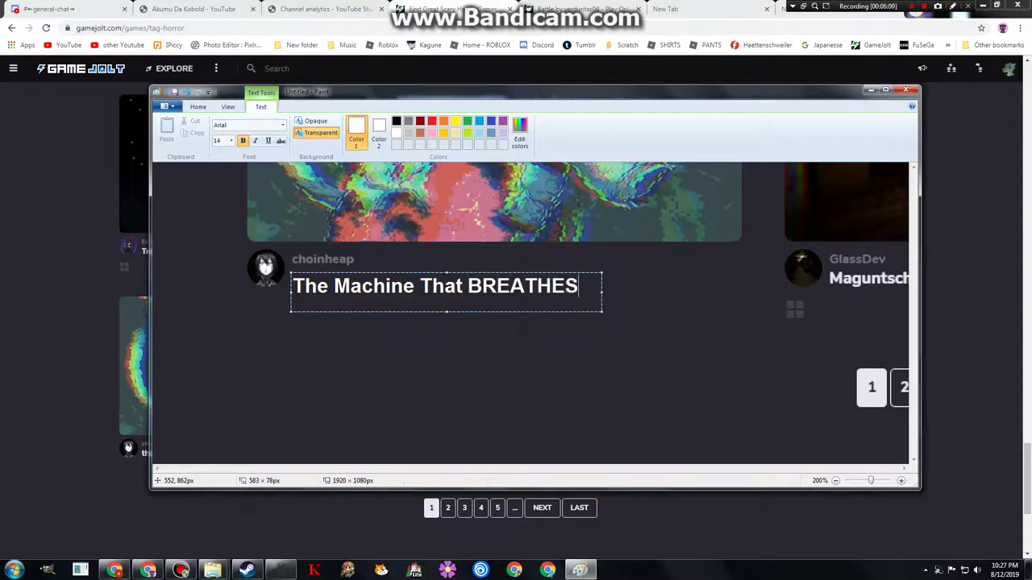
pyautogui.press('Return')
pyautogui.press('BackSpace')
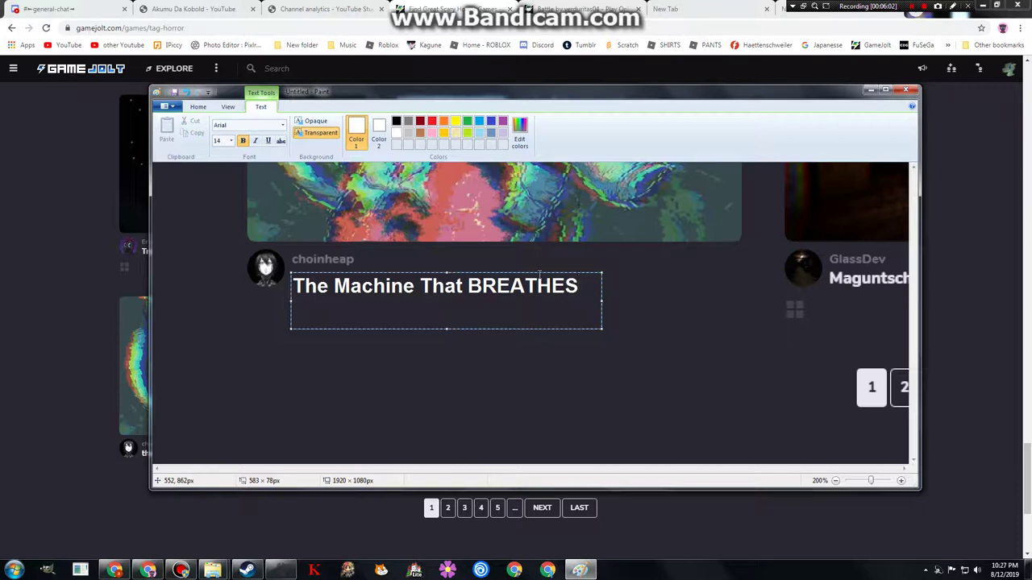
pyautogui.moveTo(537, 271); pyautogui.dragTo(536, 270)
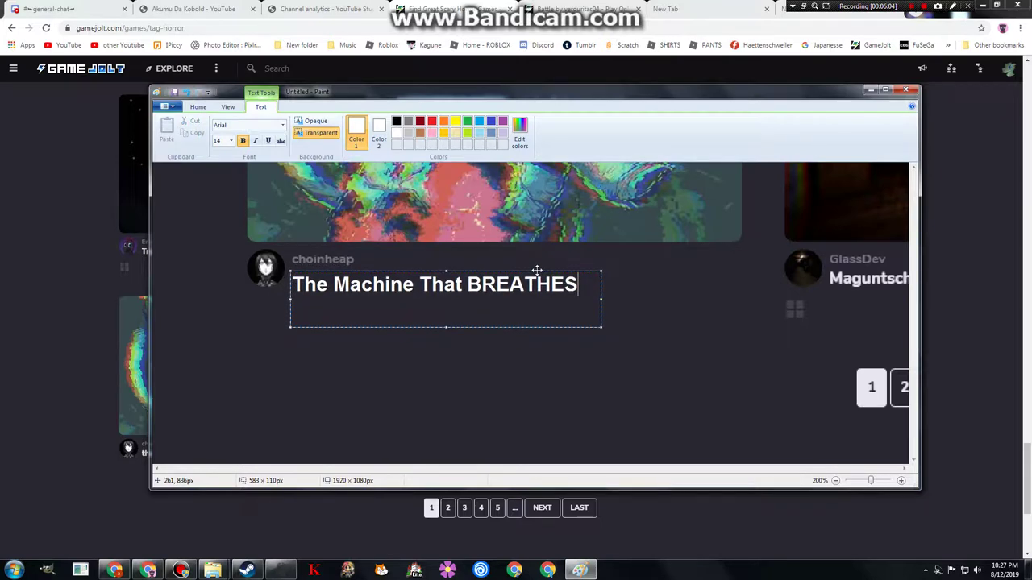
pyautogui.click(648, 294)
# Zoom through the edited screenshot in Paint and compare it with the live page.
pyautogui.press('ctrl+Next')
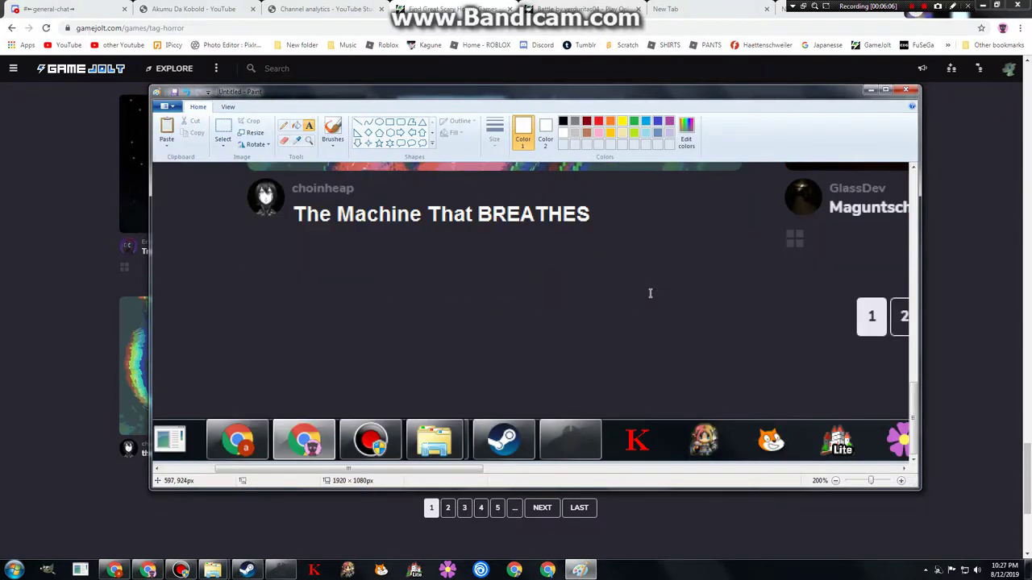
pyautogui.press('ctrl+Next')
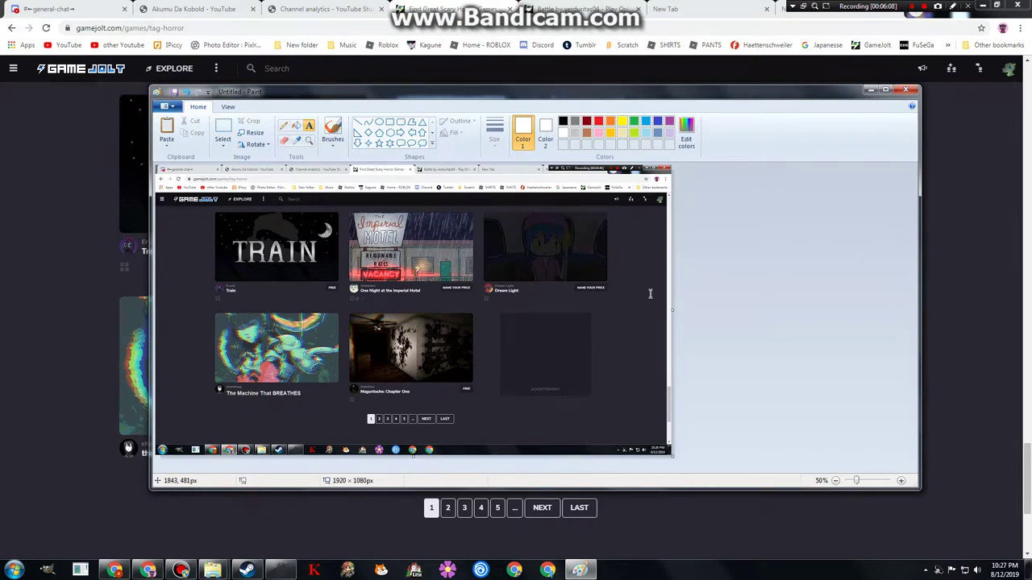
pyautogui.press('ctrl+Prior')
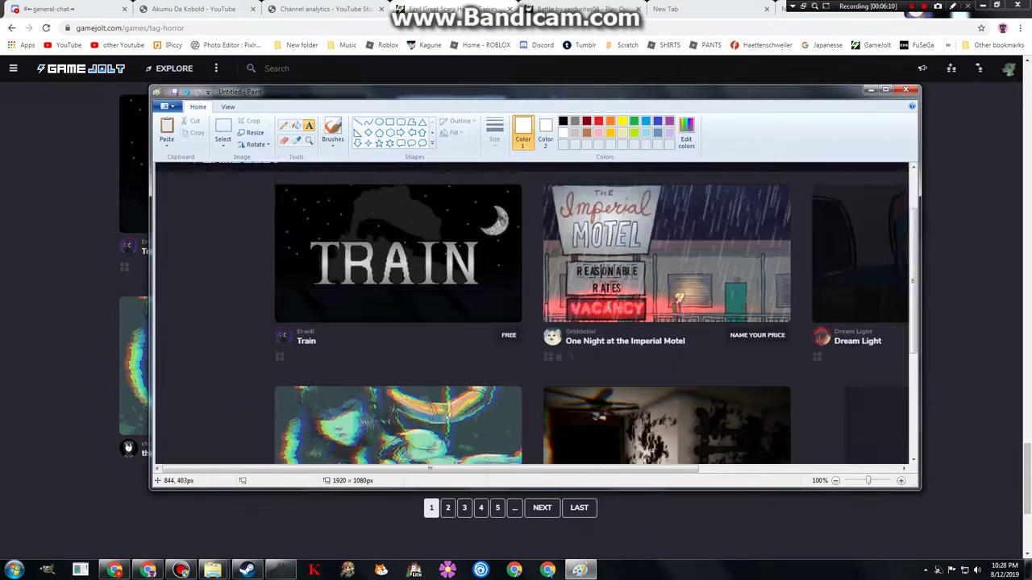
pyautogui.scroll(-5, 619, 302)
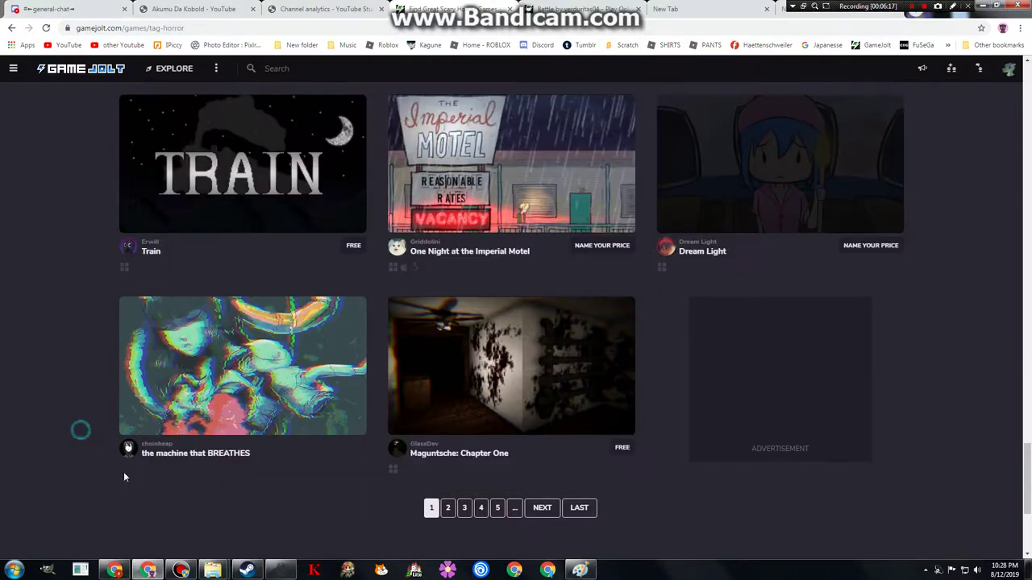
pyautogui.click(124, 472)
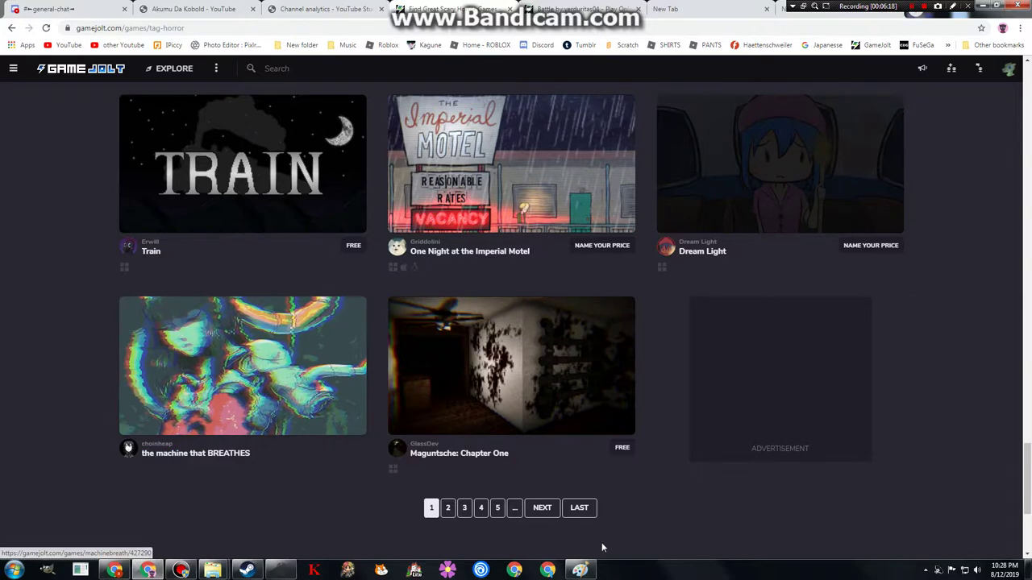
pyautogui.click(580, 569)
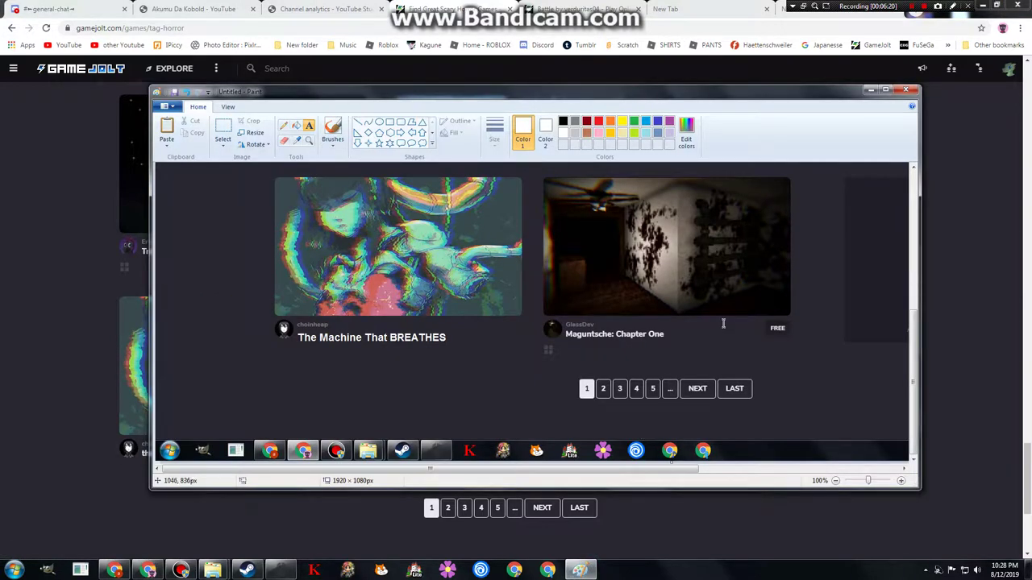
# Close the screenshot in Paint without saving and switch to the Battle game tab.
pyautogui.click(905, 90)
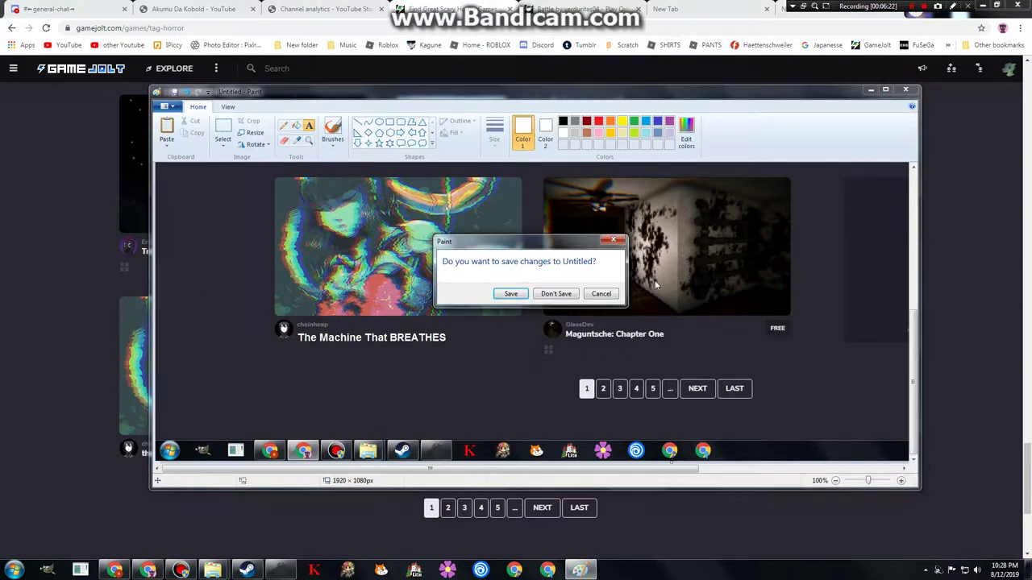
pyautogui.click(555, 294)
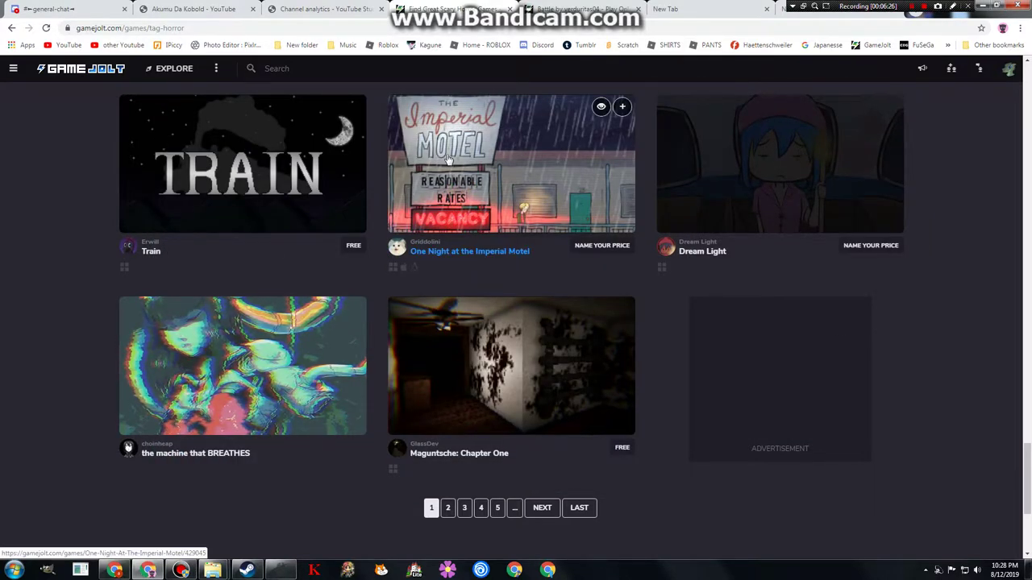
pyautogui.moveTo(447, 507)
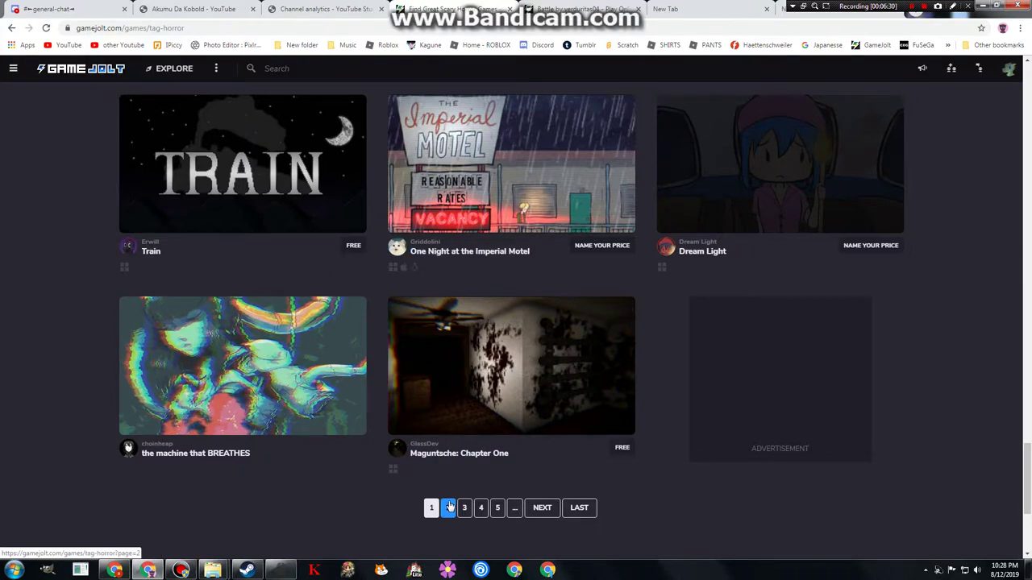
pyautogui.scroll(5, 478, 272)
pyautogui.scroll(5, 478, 272)
pyautogui.scroll(4, 478, 271)
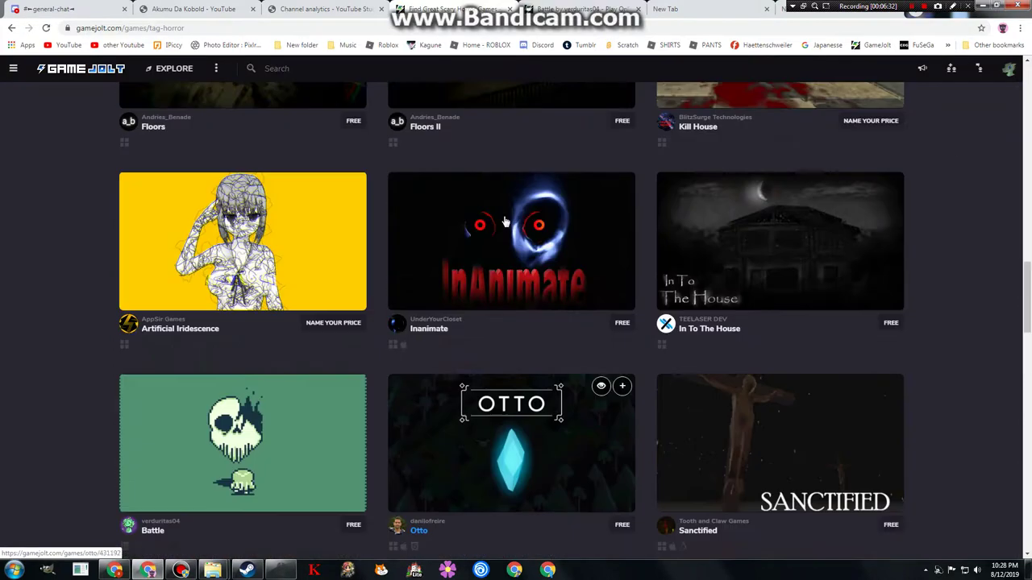
pyautogui.scroll(4, 478, 242)
pyautogui.scroll(2, 478, 161)
pyautogui.click(576, 9)
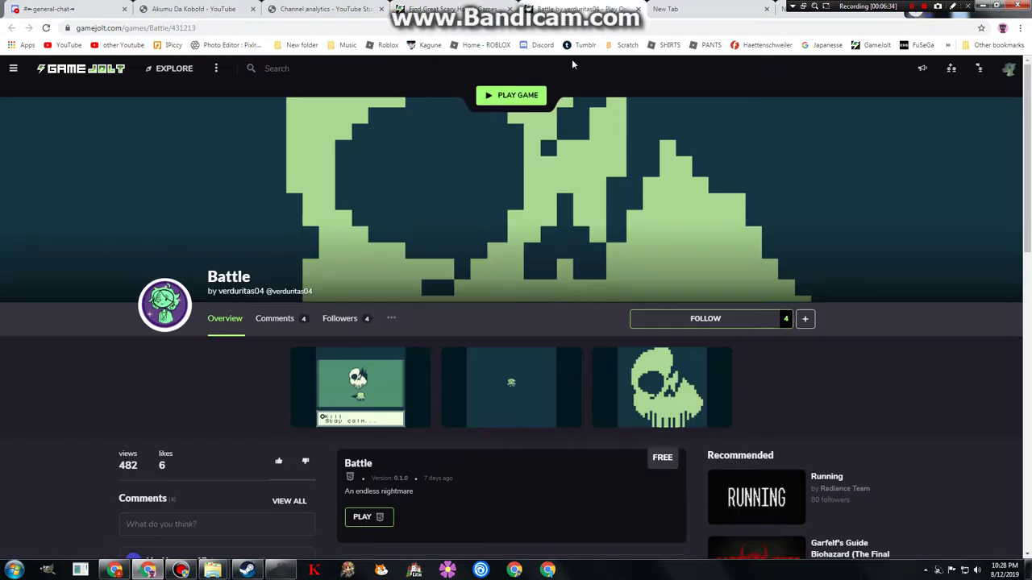
# Follow Battle and its developer, and bookmark the Battle game page.
pyautogui.click(678, 322)
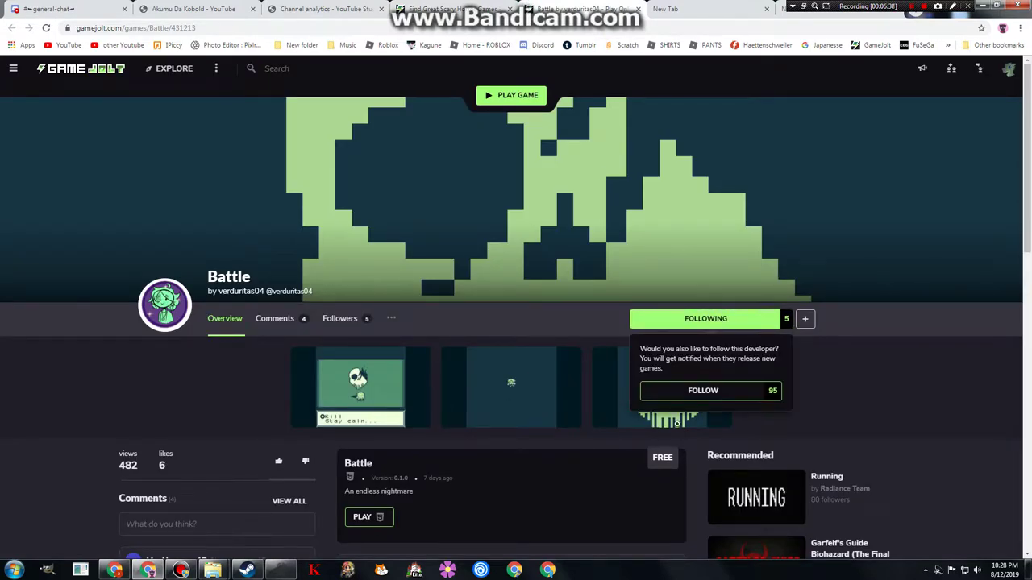
pyautogui.click(677, 395)
pyautogui.scroll(-1, 648, 393)
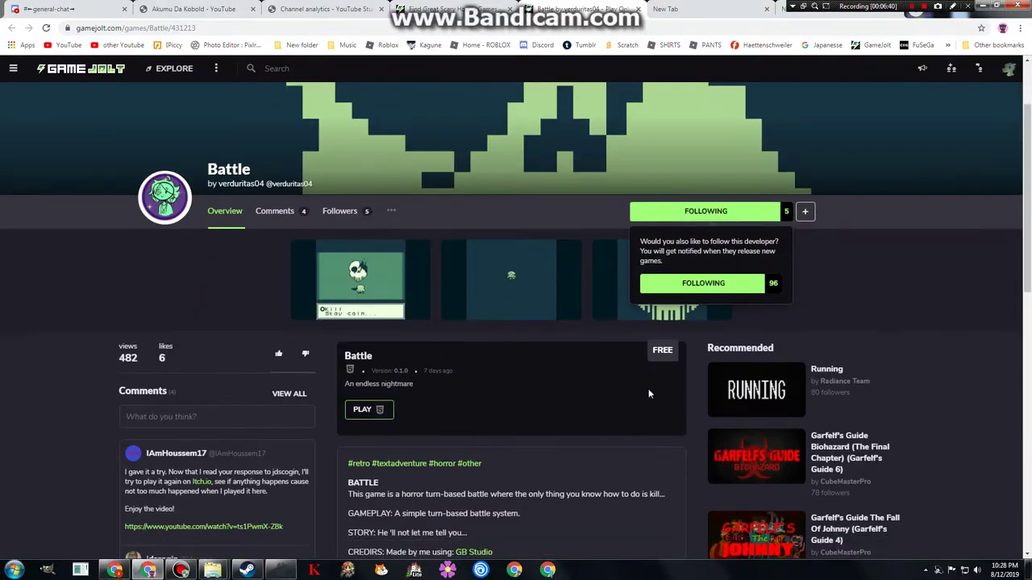
pyautogui.click(981, 29)
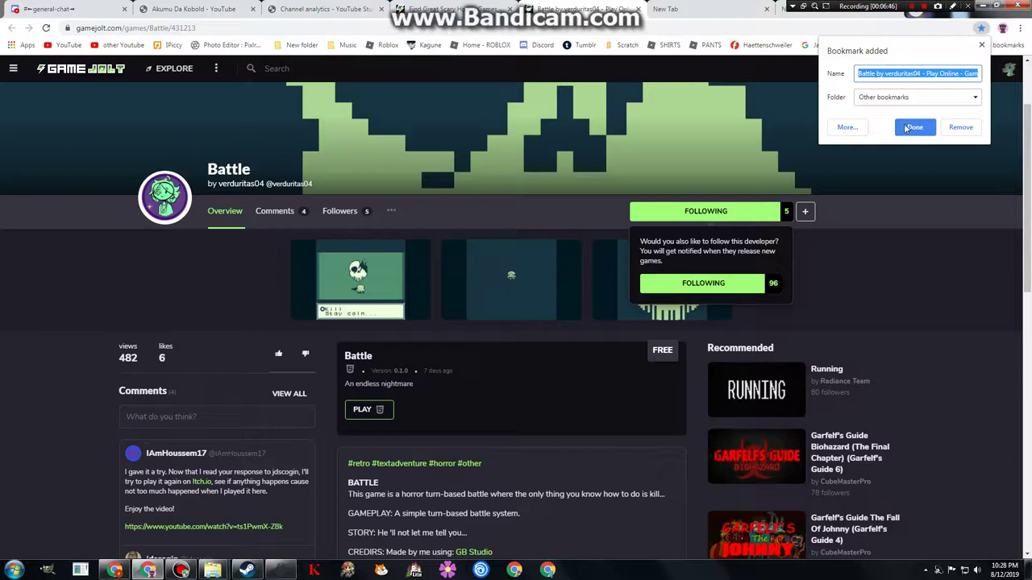
pyautogui.click(914, 127)
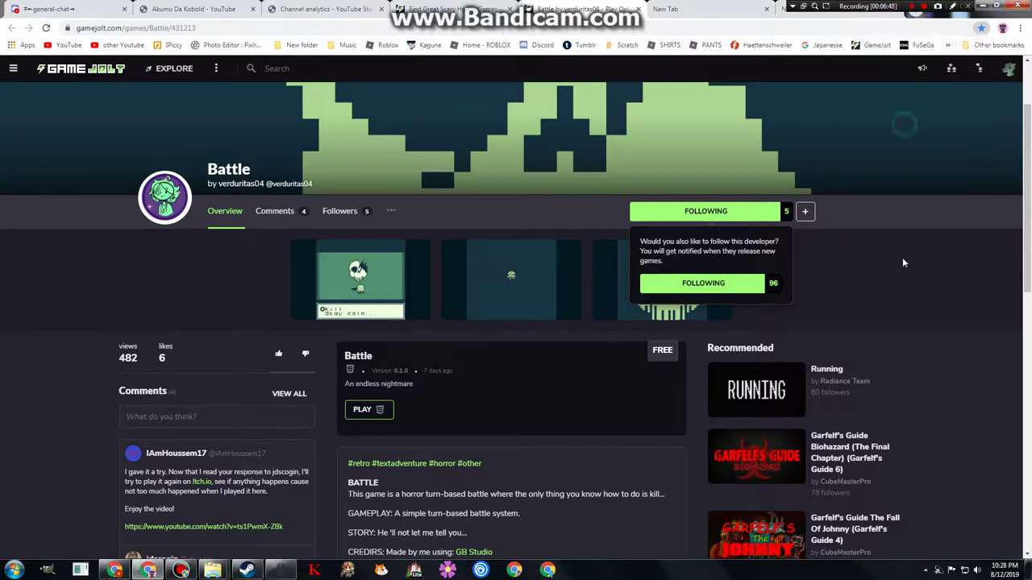
pyautogui.scroll(-1, 902, 257)
pyautogui.scroll(-1, 767, 407)
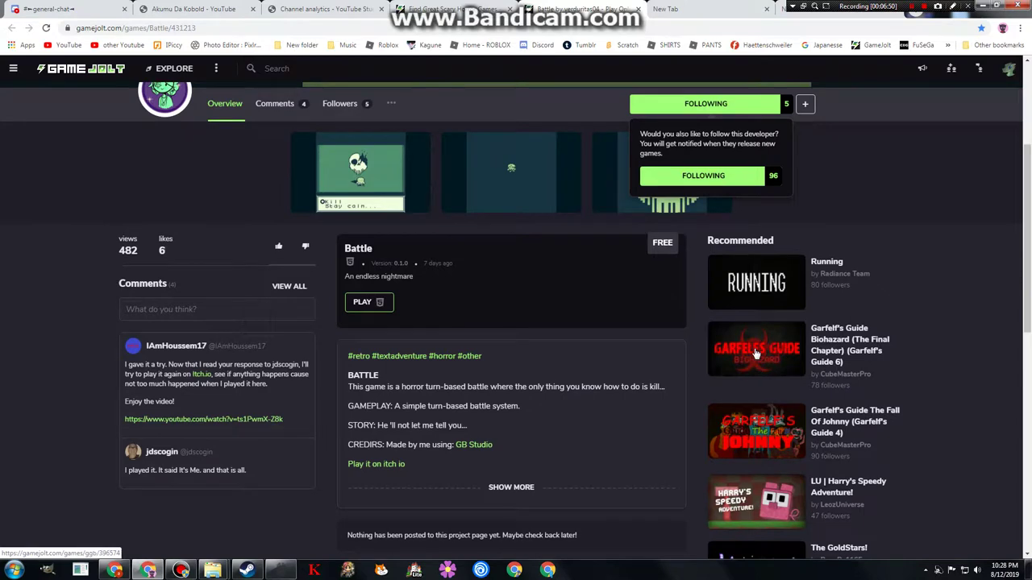
pyautogui.scroll(-2, 756, 355)
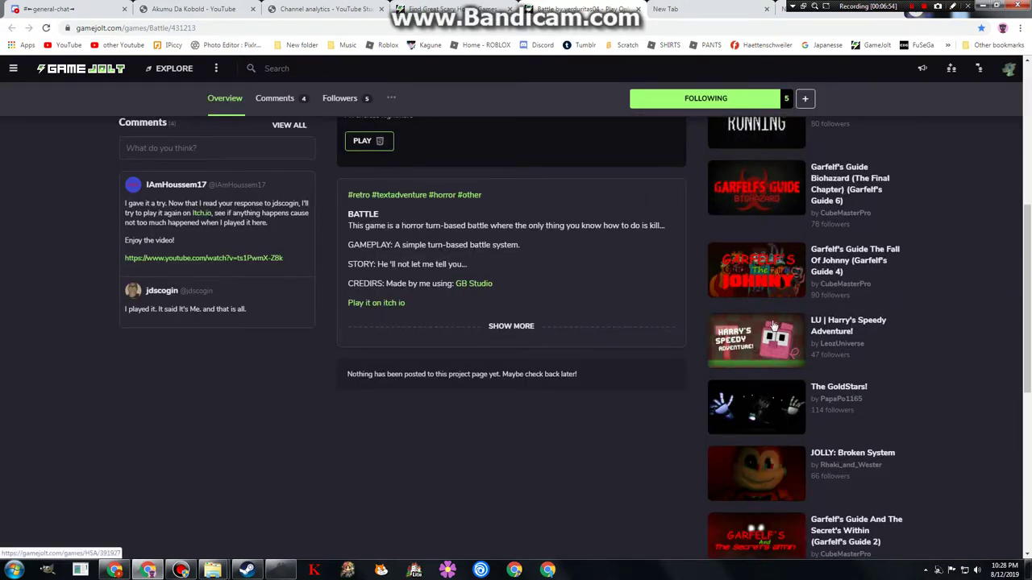
pyautogui.scroll(-1, 772, 324)
pyautogui.scroll(-1, 759, 333)
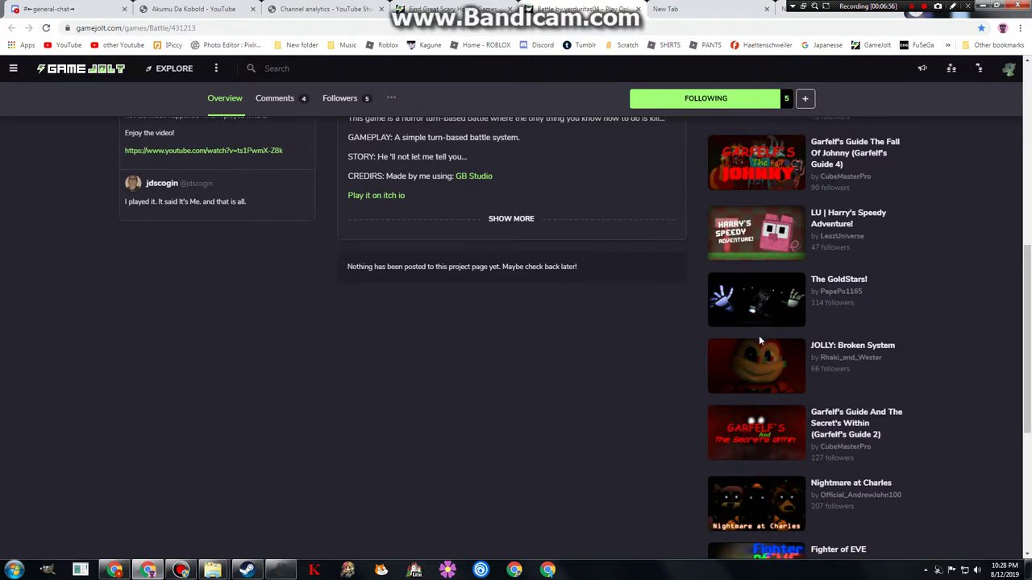
pyautogui.scroll(-1, 749, 362)
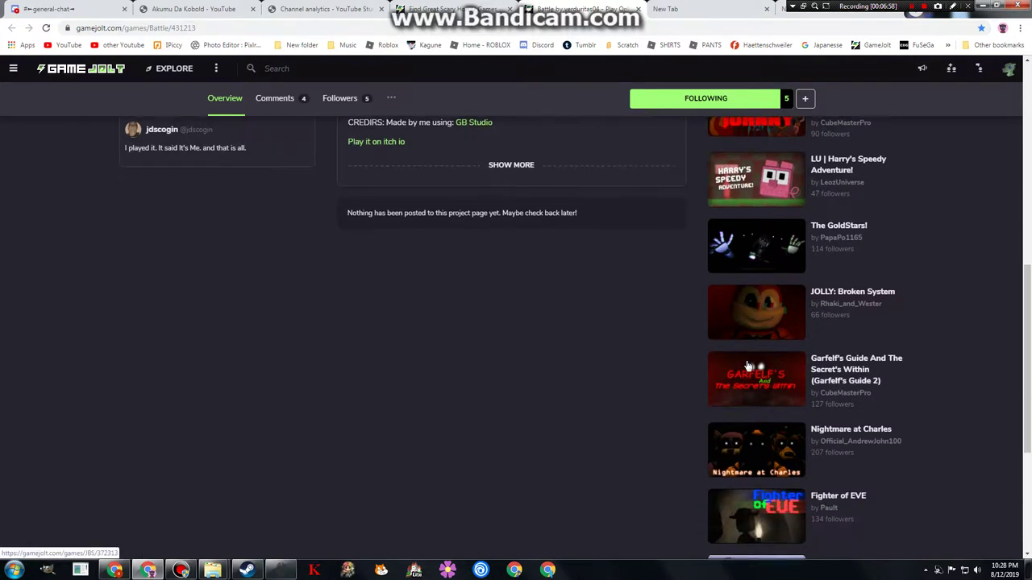
pyautogui.scroll(-1, 742, 368)
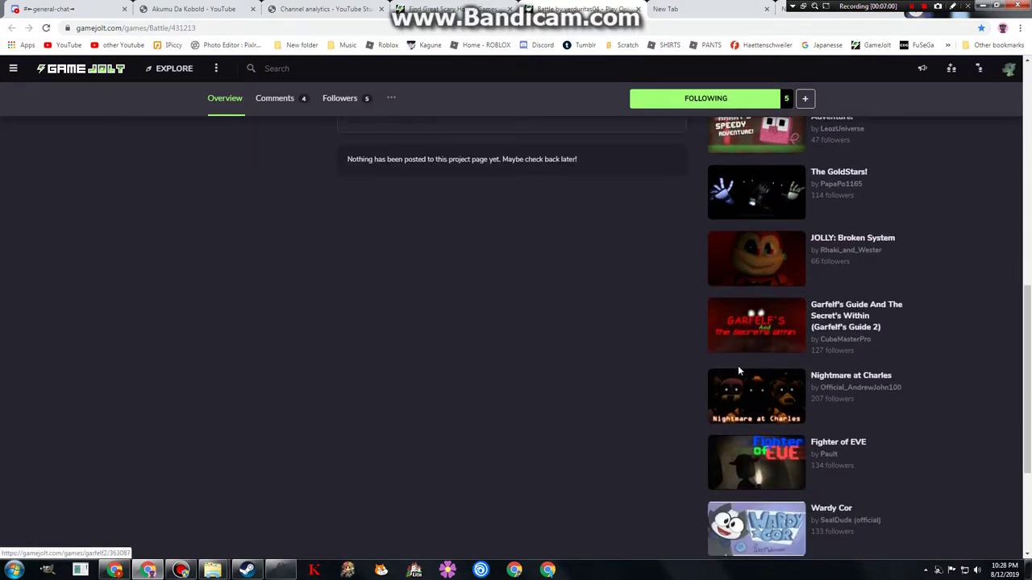
pyautogui.scroll(-1, 737, 367)
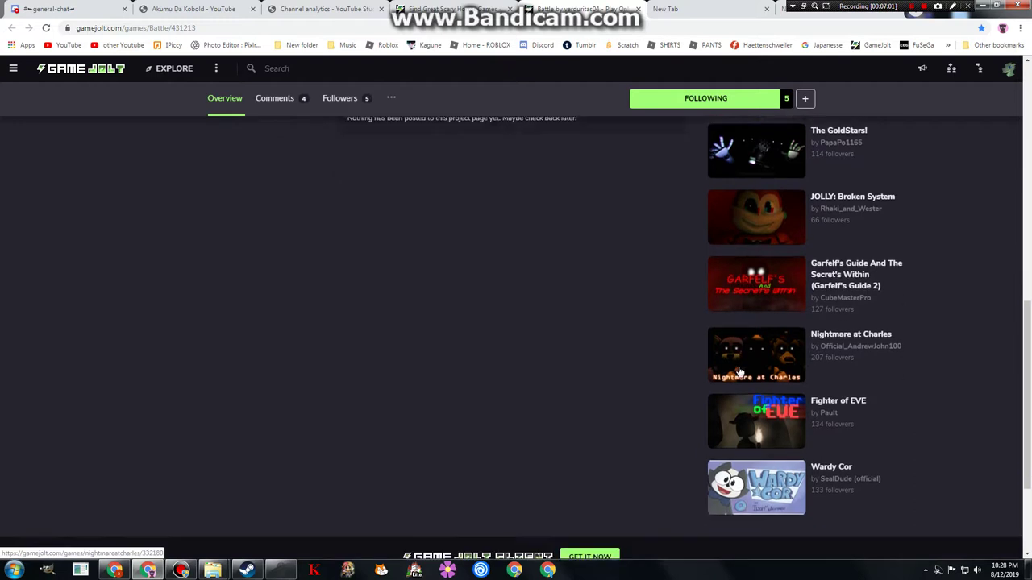
# Open the Wardy Cor page and follow the game, taking its followers to 134.
pyautogui.click(736, 488)
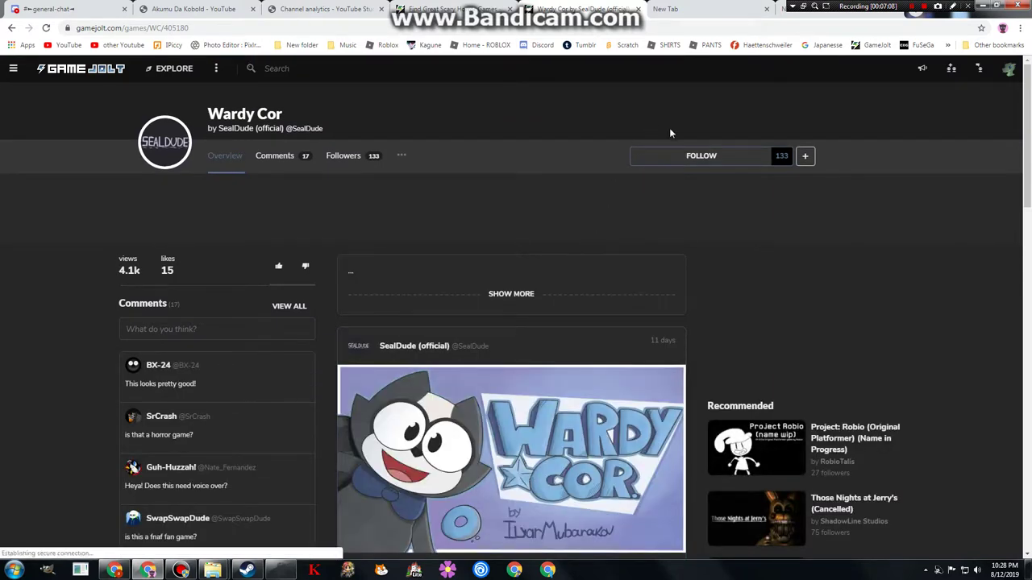
pyautogui.click(701, 155)
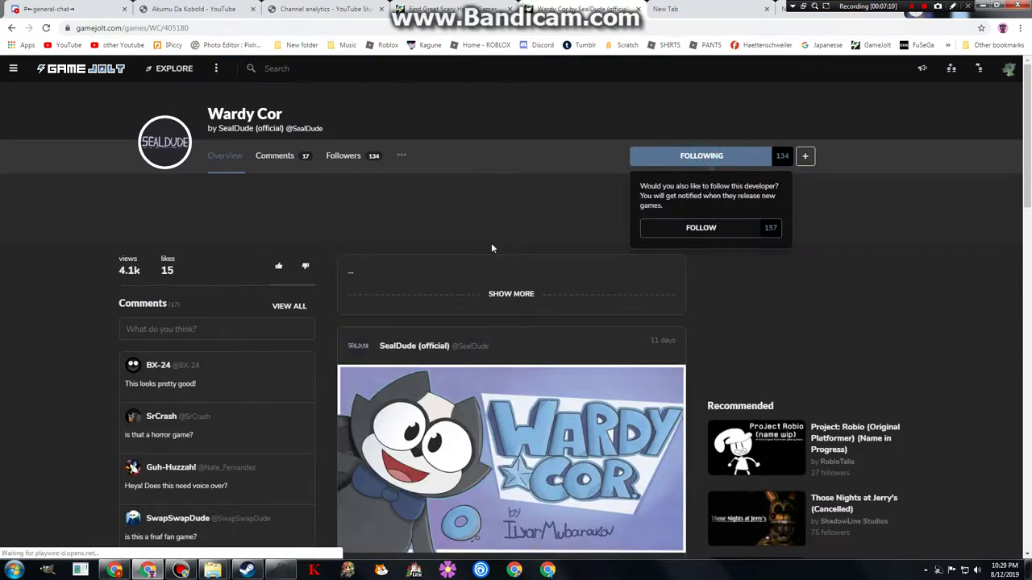
pyautogui.scroll(-2, 436, 258)
pyautogui.scroll(-1, 423, 270)
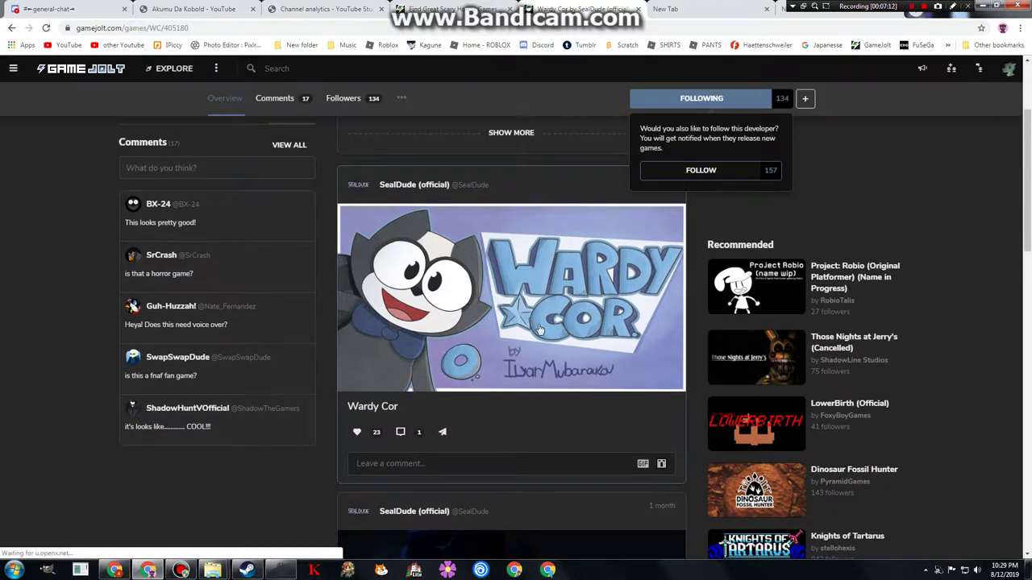
pyautogui.scroll(-2, 538, 328)
pyautogui.scroll(-1, 564, 347)
pyautogui.scroll(-1, 580, 363)
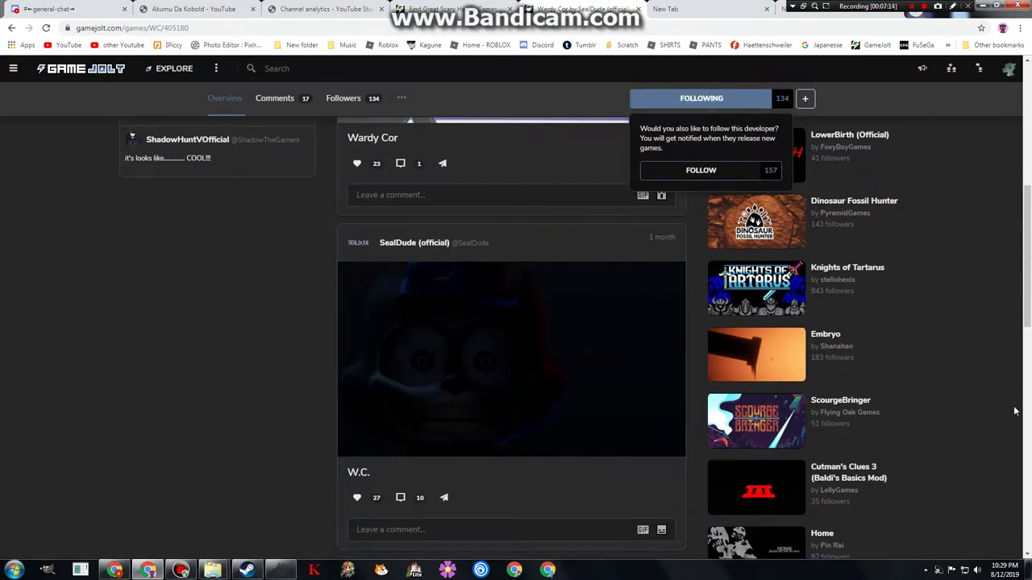
pyautogui.scroll(-2, 1000, 403)
pyautogui.scroll(2, 967, 347)
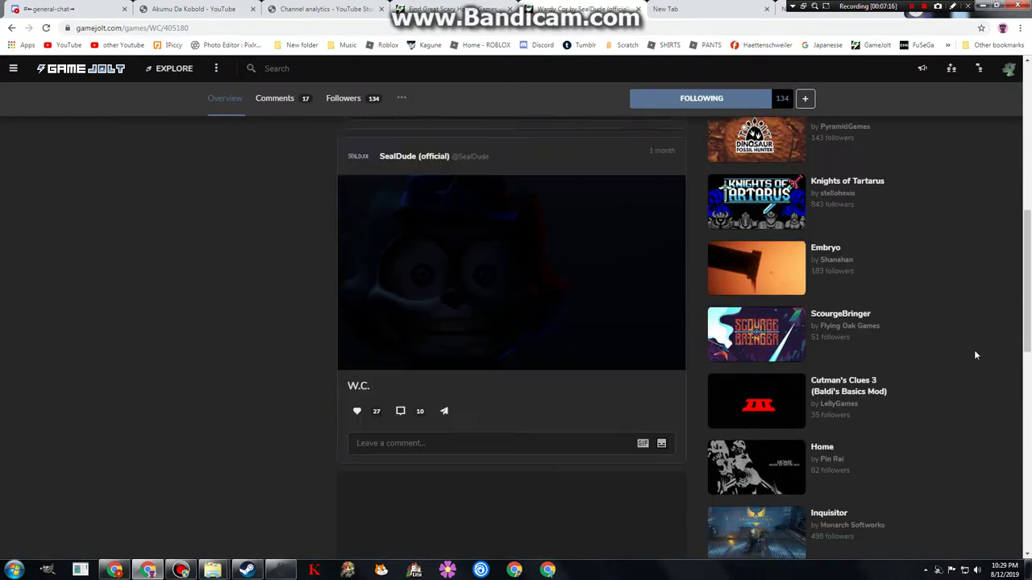
pyautogui.scroll(1, 938, 319)
pyautogui.scroll(5, 937, 319)
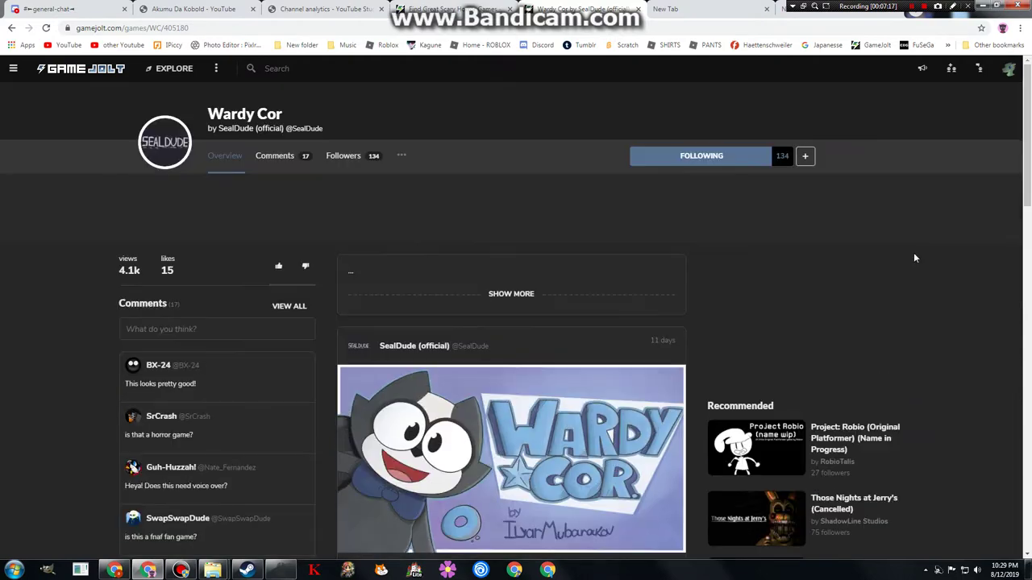
# Switch back to the browser tab showing the horror games listing.
pyautogui.click(447, 8)
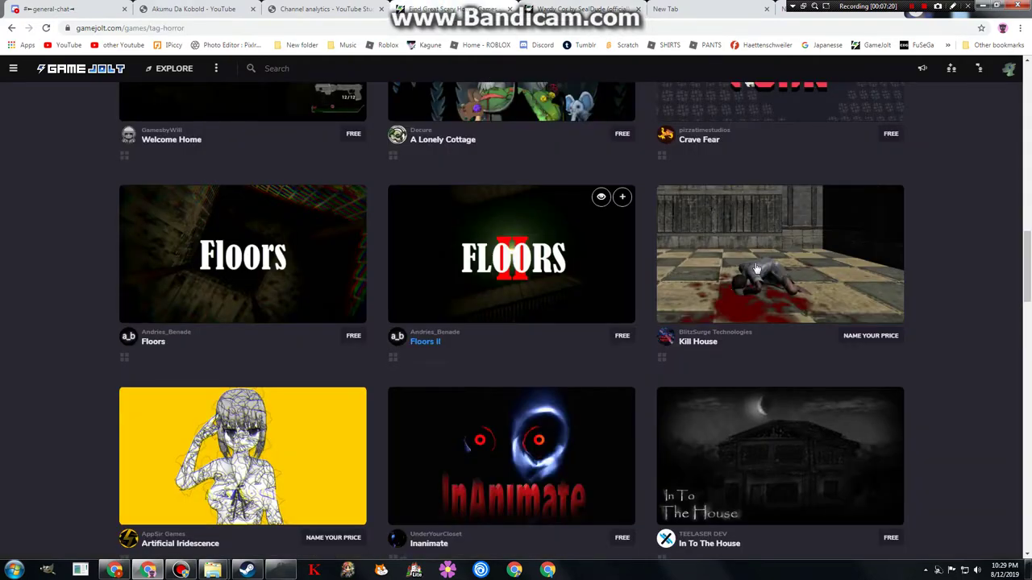
pyautogui.scroll(1, 778, 277)
pyautogui.scroll(-1, 778, 277)
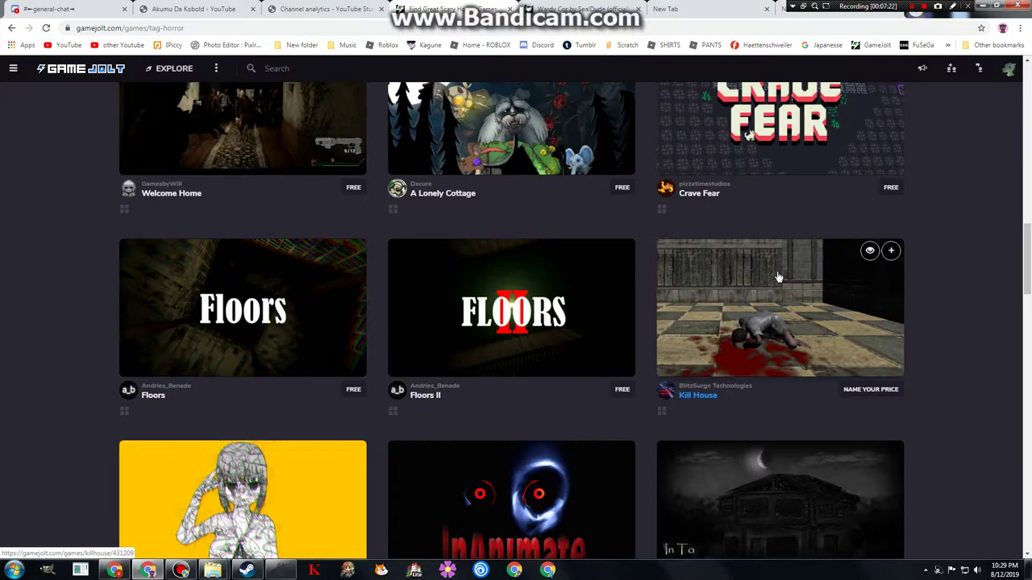
pyautogui.scroll(3, 777, 277)
pyautogui.scroll(2, 778, 277)
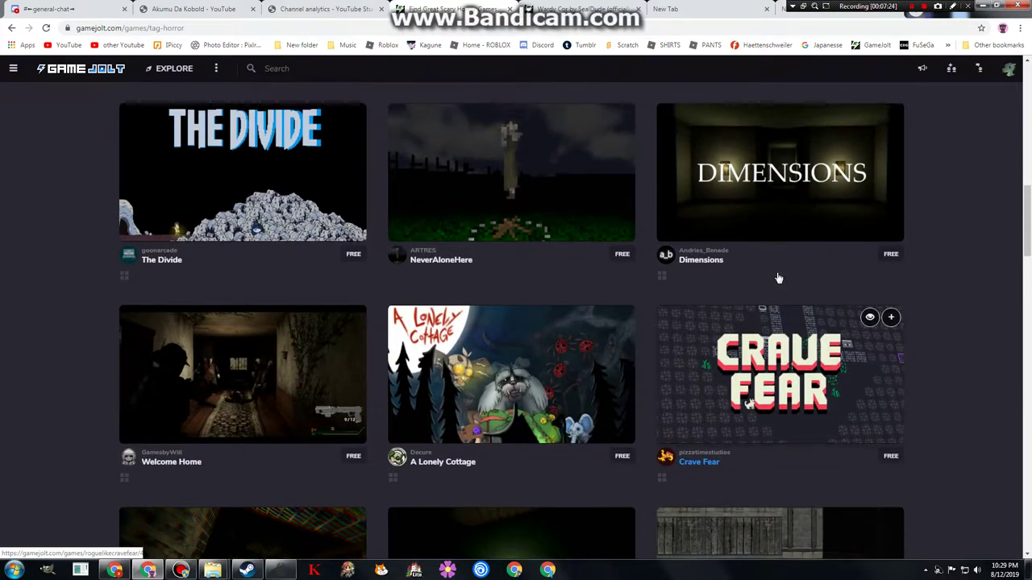
pyautogui.scroll(4, 634, 250)
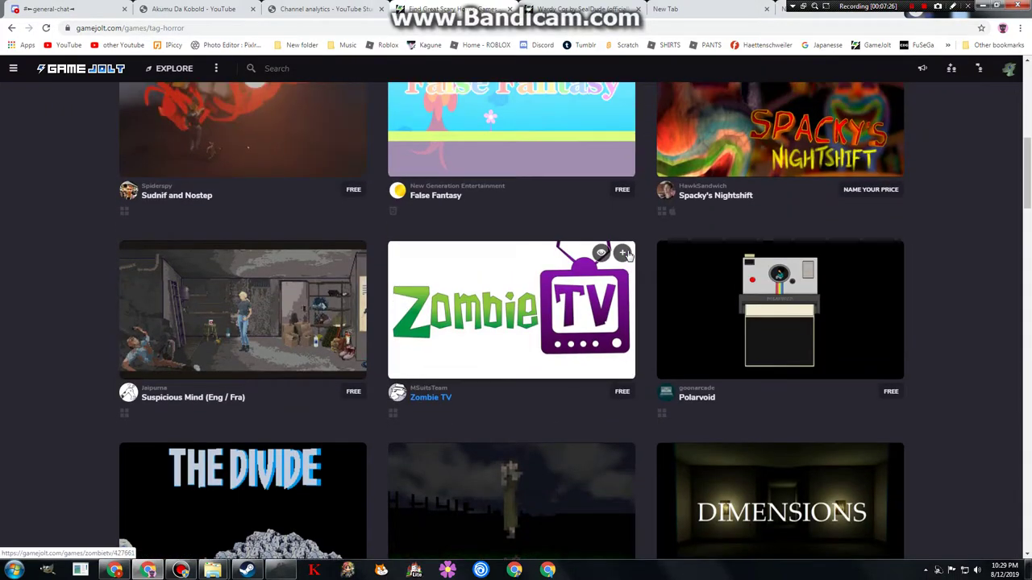
pyautogui.scroll(3, 633, 249)
pyautogui.scroll(3, 653, 150)
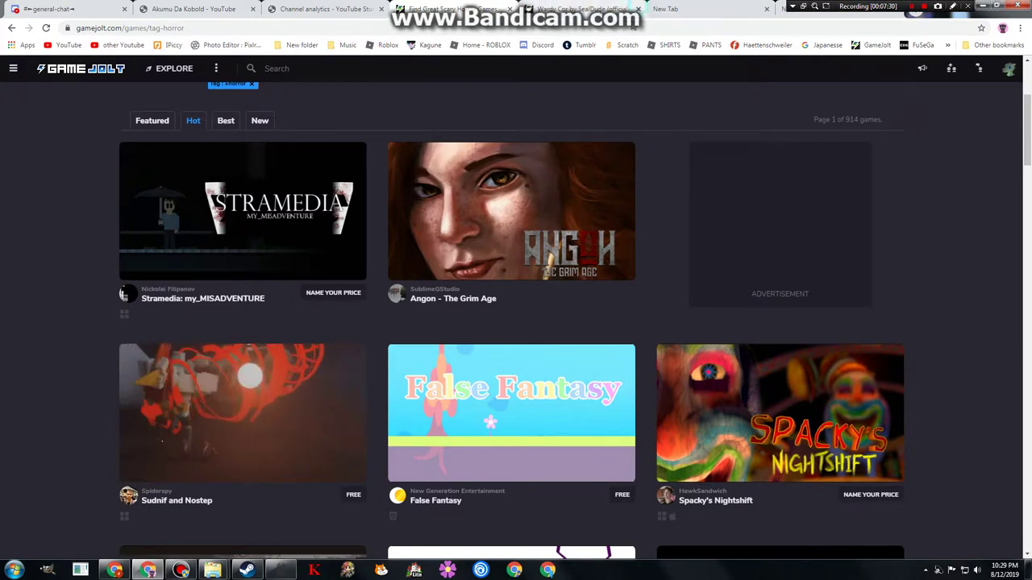
pyautogui.scroll(3, 548, 195)
pyautogui.scroll(-3, 548, 195)
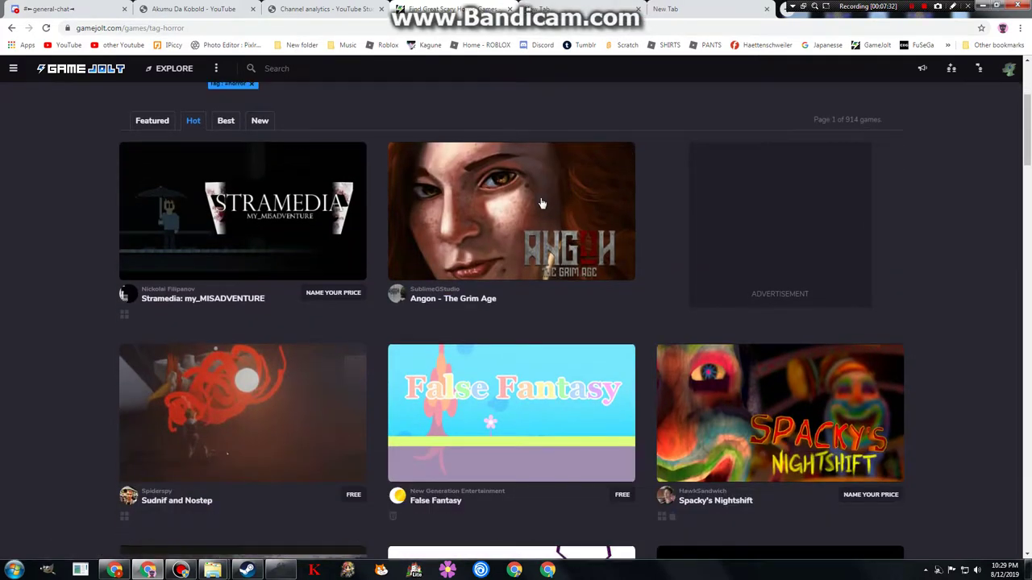
pyautogui.scroll(2, 548, 196)
pyautogui.scroll(2, 499, 209)
pyautogui.scroll(3, 453, 243)
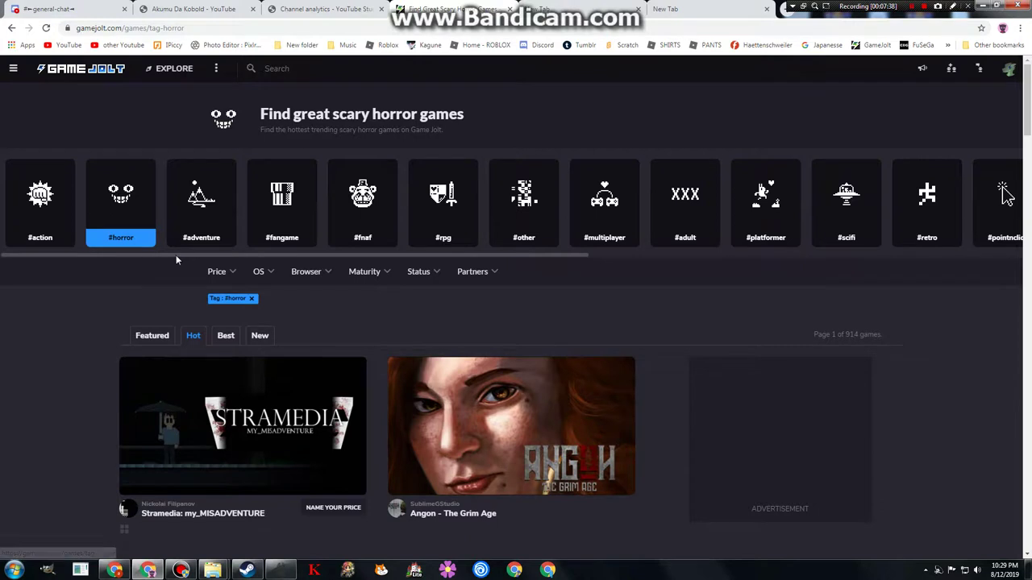
pyautogui.moveTo(176, 255)
pyautogui.mouseDown()
pyautogui.moveTo(431, 246)
pyautogui.moveTo(532, 254)
pyautogui.mouseUp()
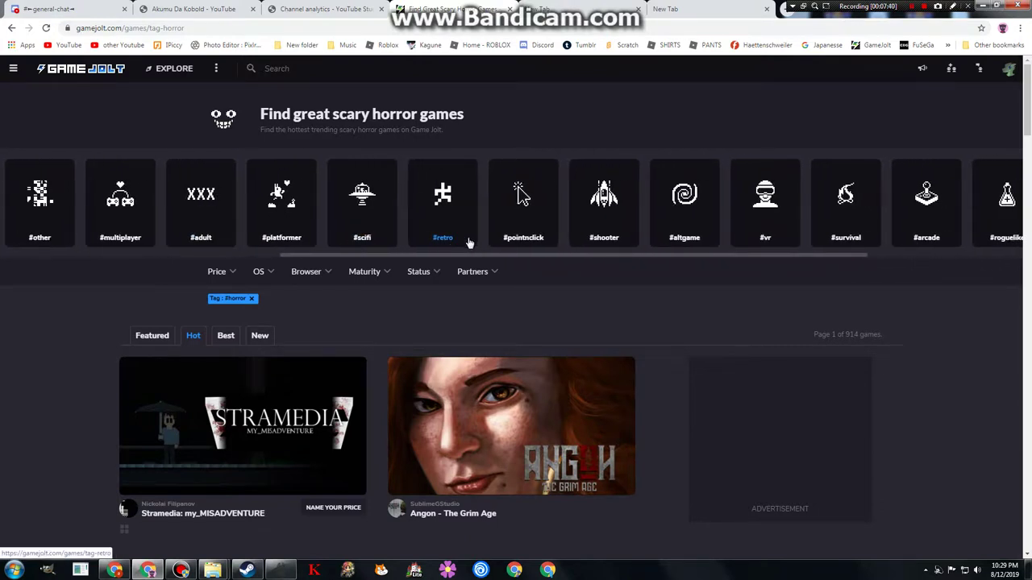
pyautogui.hscroll(3, 539, 224)
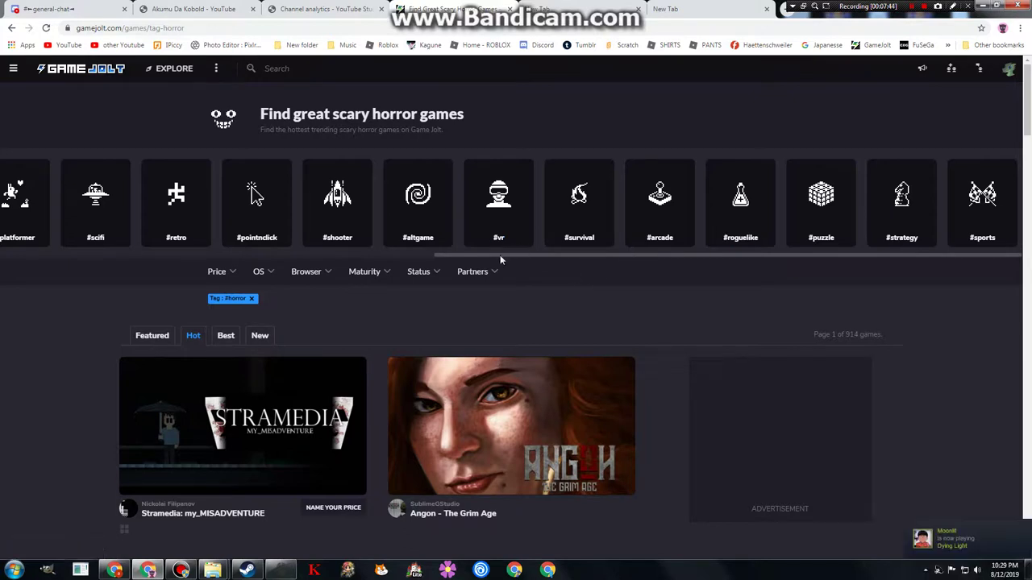
pyautogui.moveTo(516, 257); pyautogui.dragTo(419, 263)
# Open the point-and-click games listing from the #pointnclick tag.
pyautogui.click(422, 226)
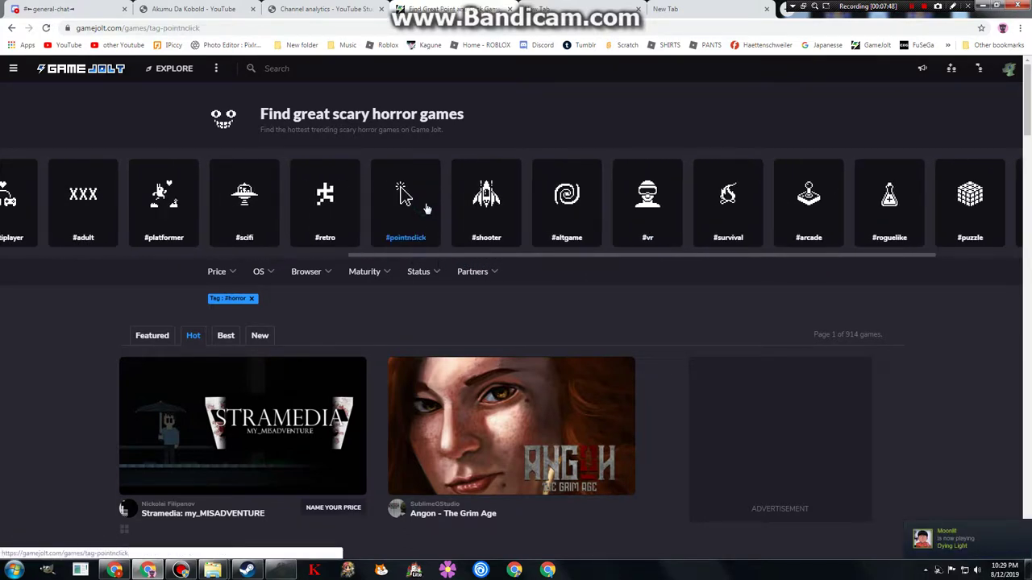
pyautogui.scroll(-3, 489, 309)
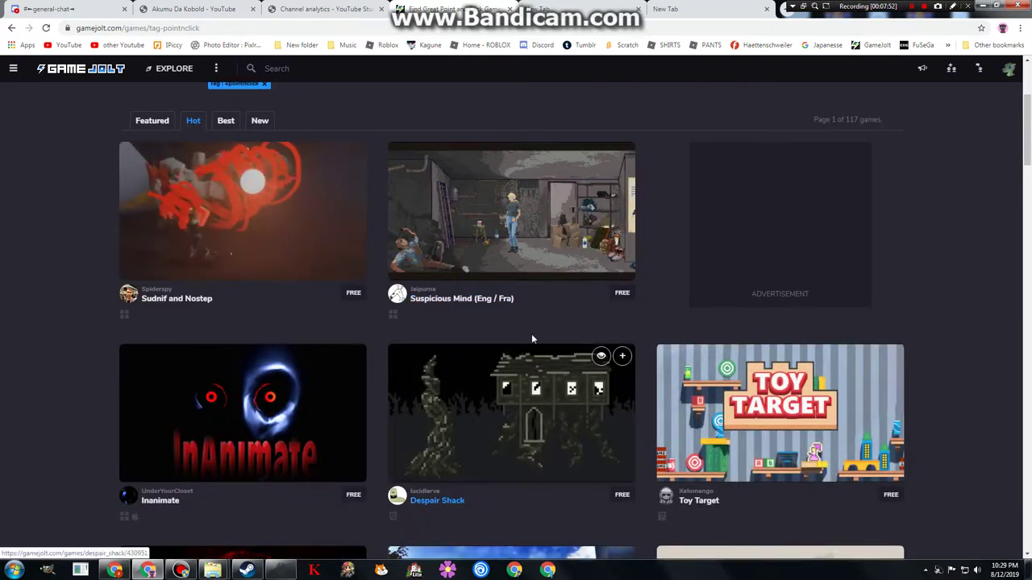
pyautogui.scroll(-2, 628, 341)
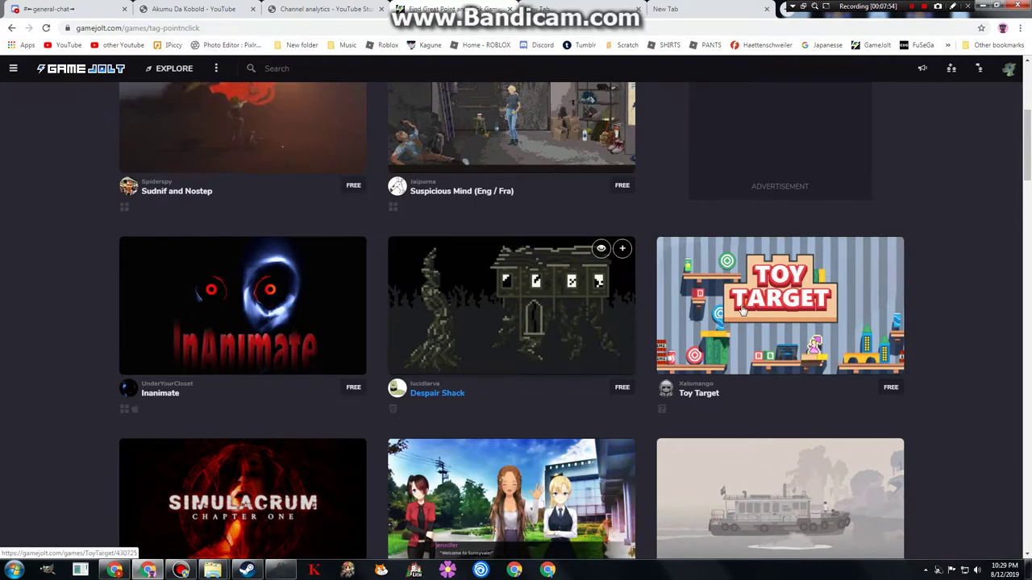
pyautogui.scroll(-2, 764, 304)
pyautogui.scroll(-2, 764, 304)
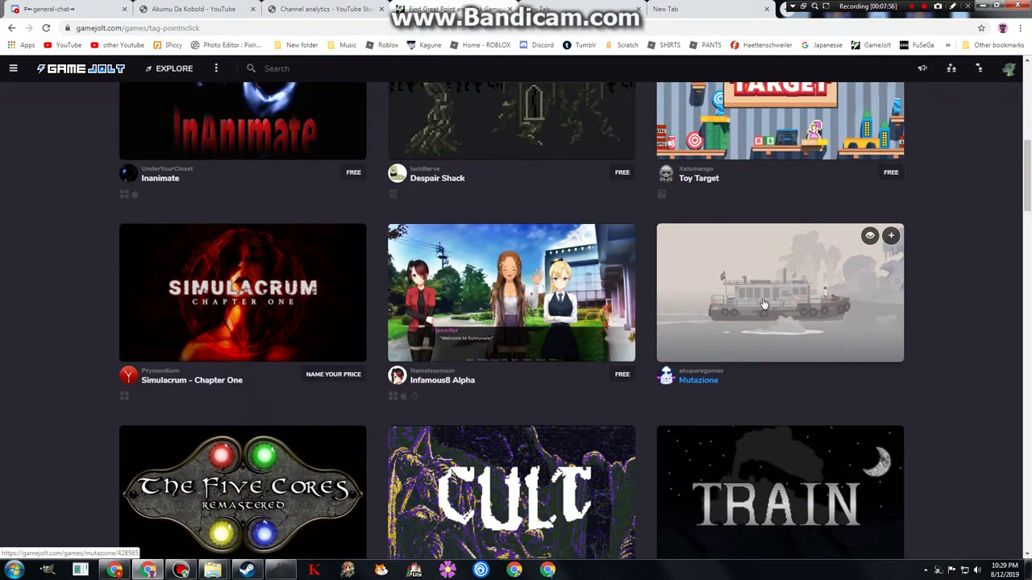
pyautogui.scroll(-2, 902, 287)
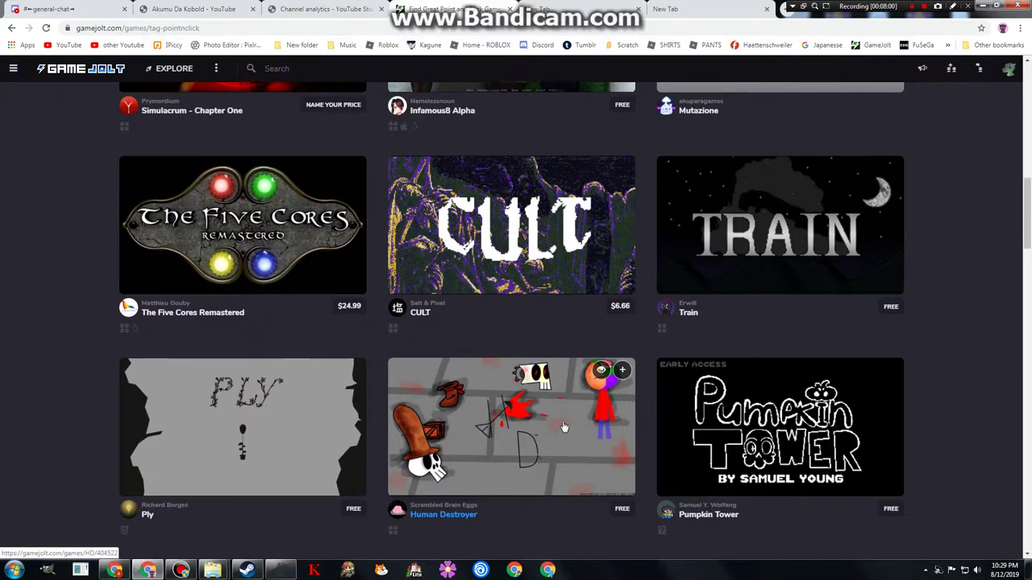
pyautogui.scroll(-1, 564, 427)
pyautogui.scroll(-1, 564, 426)
pyautogui.scroll(-2, 564, 426)
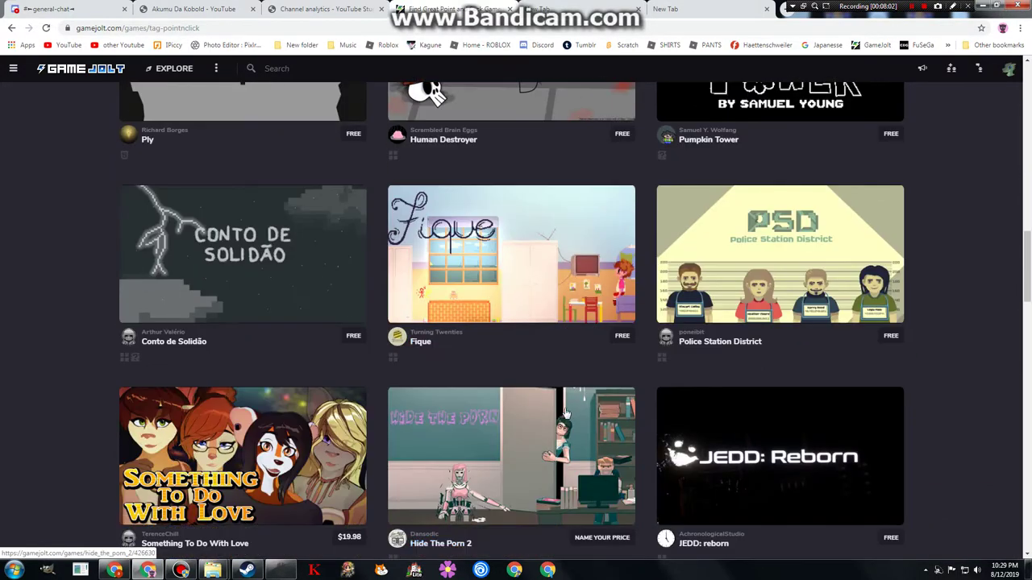
pyautogui.scroll(-1, 948, 251)
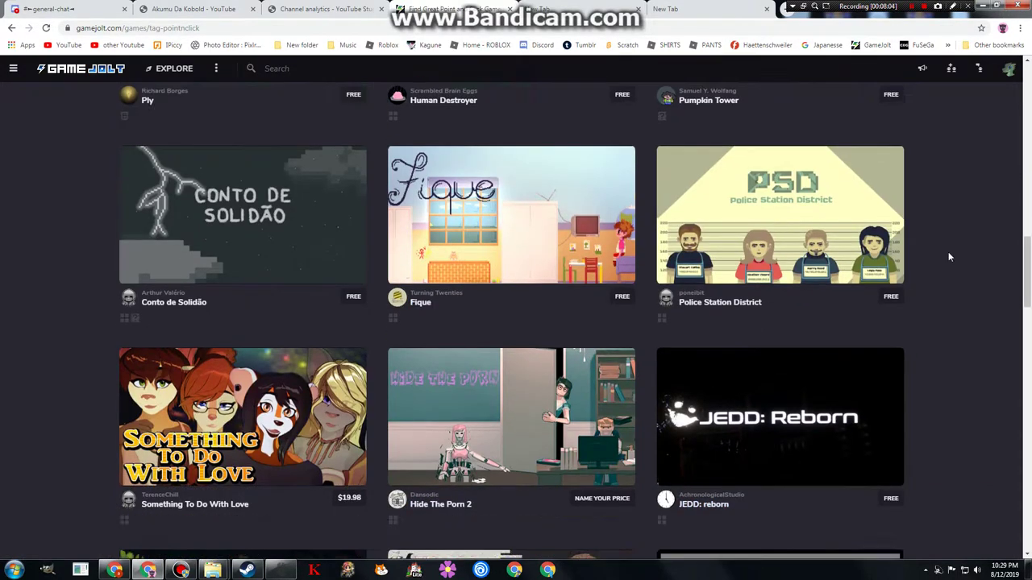
pyautogui.scroll(-1, 948, 251)
pyautogui.moveTo(511, 294)
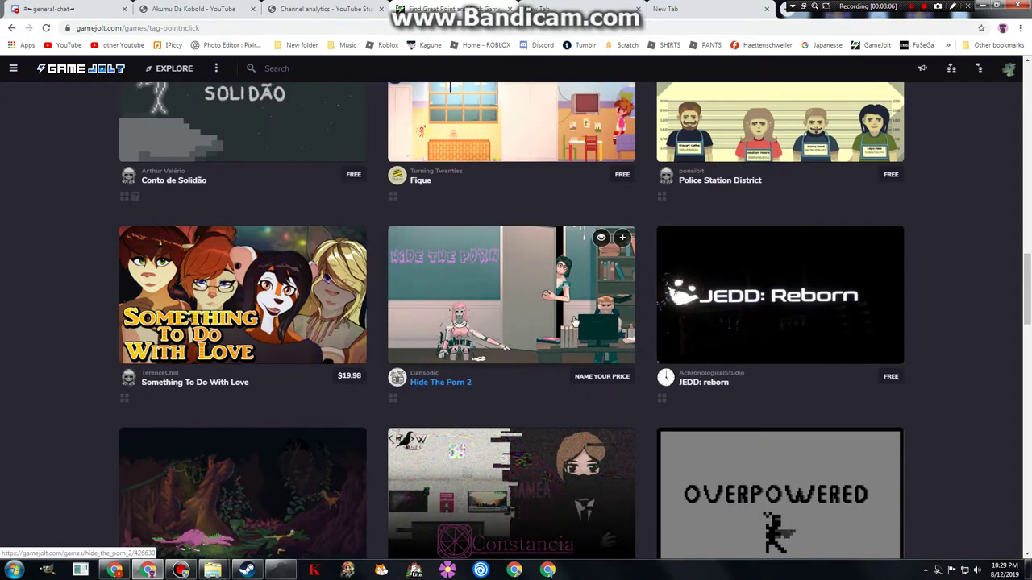
pyautogui.scroll(-1, 574, 321)
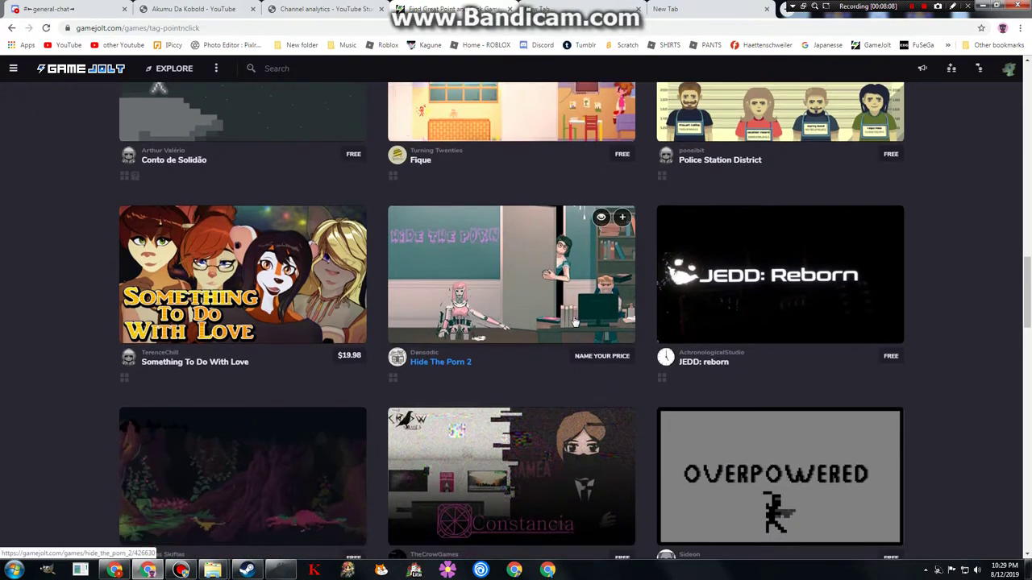
pyautogui.scroll(-1, 573, 321)
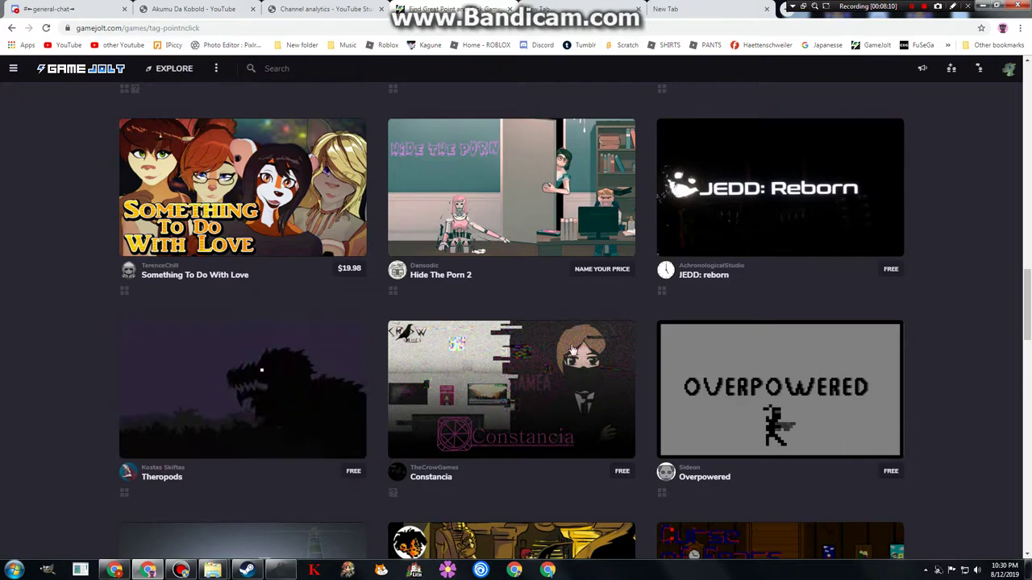
pyautogui.scroll(-2, 570, 364)
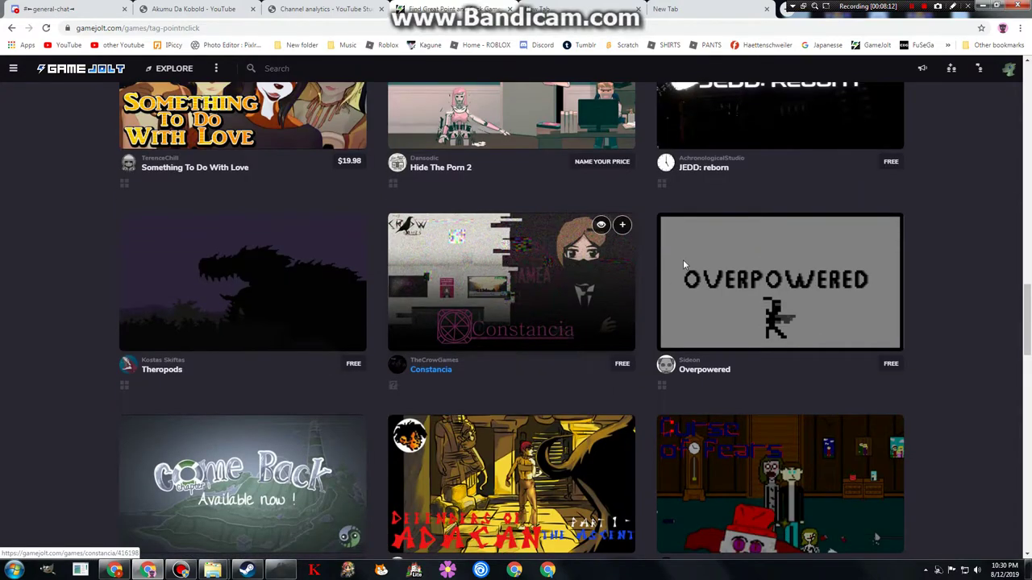
pyautogui.scroll(-1, 727, 252)
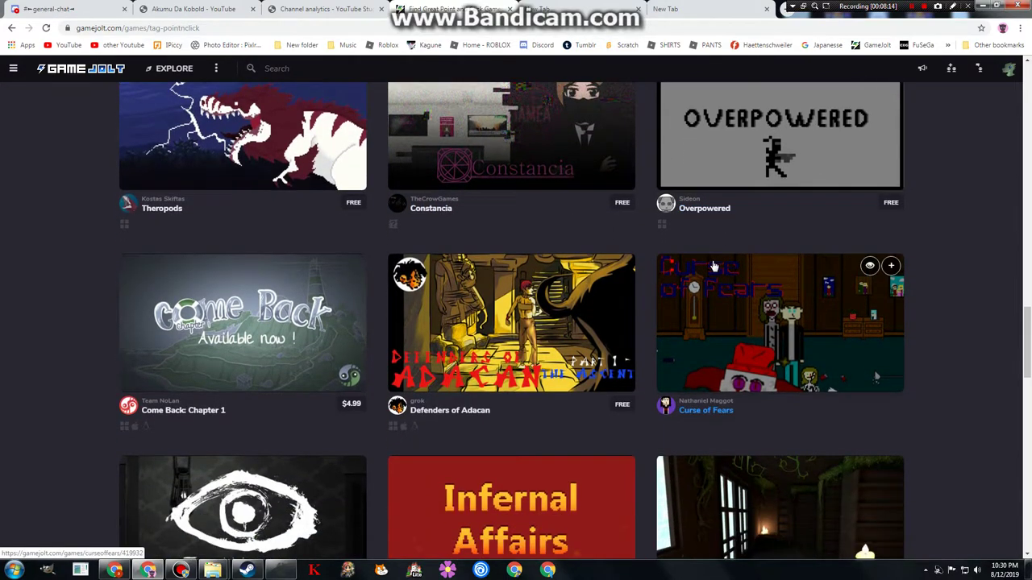
pyautogui.scroll(-1, 683, 287)
pyautogui.scroll(-1, 683, 287)
pyautogui.scroll(-1, 565, 282)
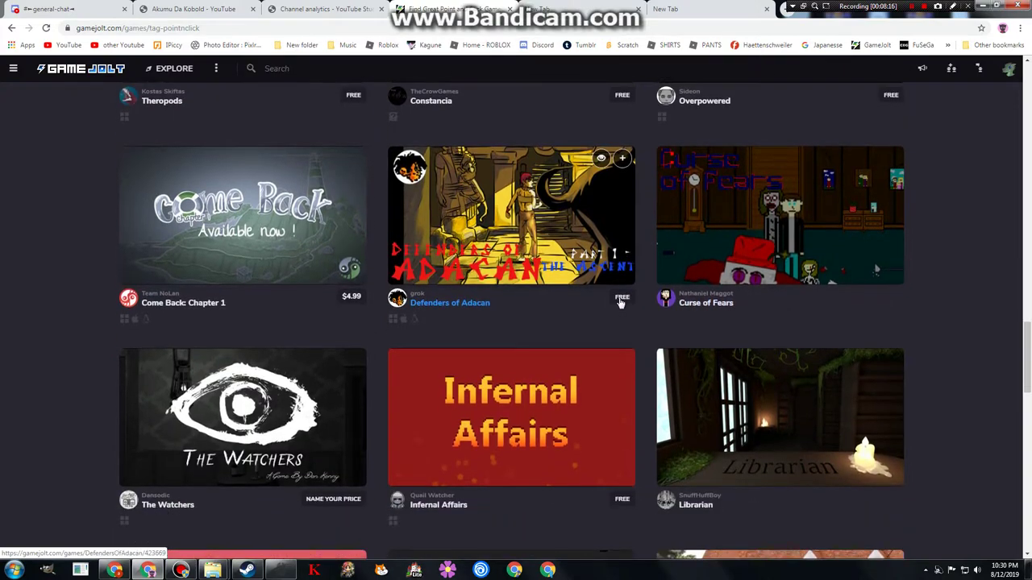
pyautogui.scroll(-2, 323, 241)
pyautogui.scroll(-1, 161, 202)
pyautogui.scroll(-2, 47, 130)
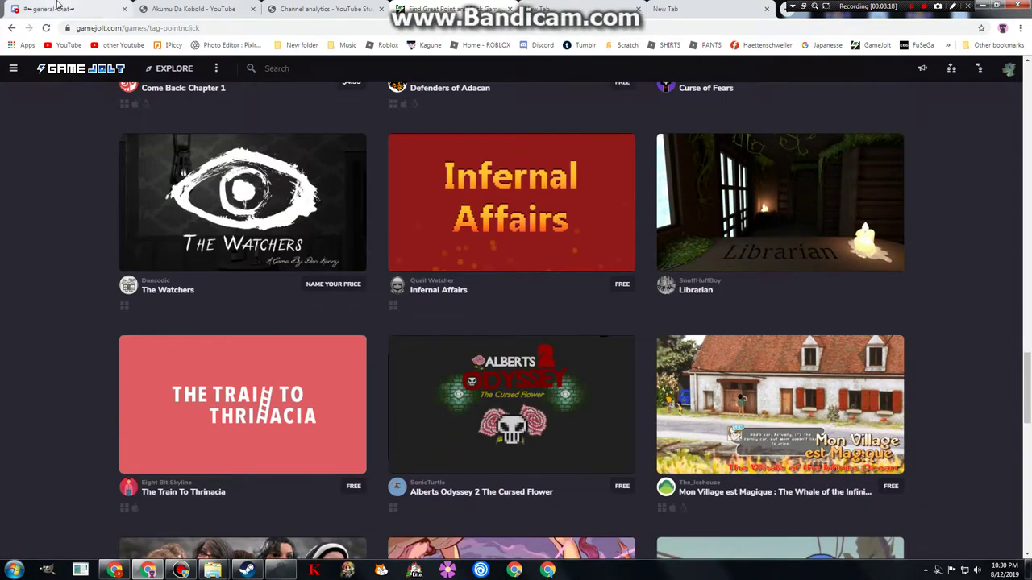
# In Discord's general chat, send 'ey guys' and ask for bad games to play for YouTube.
pyautogui.click(58, 8)
pyautogui.write('ey guys')
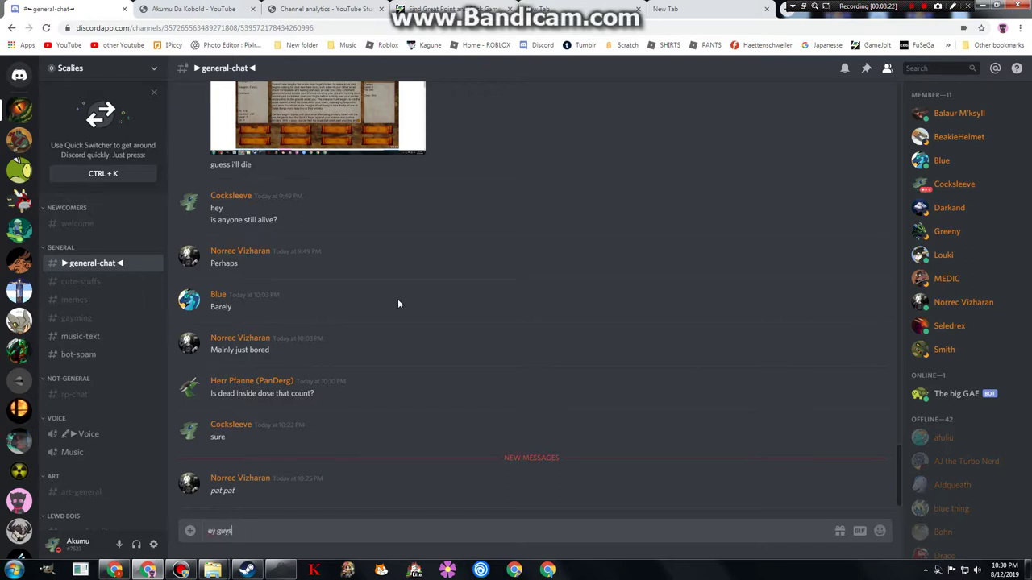
pyautogui.press('Return')
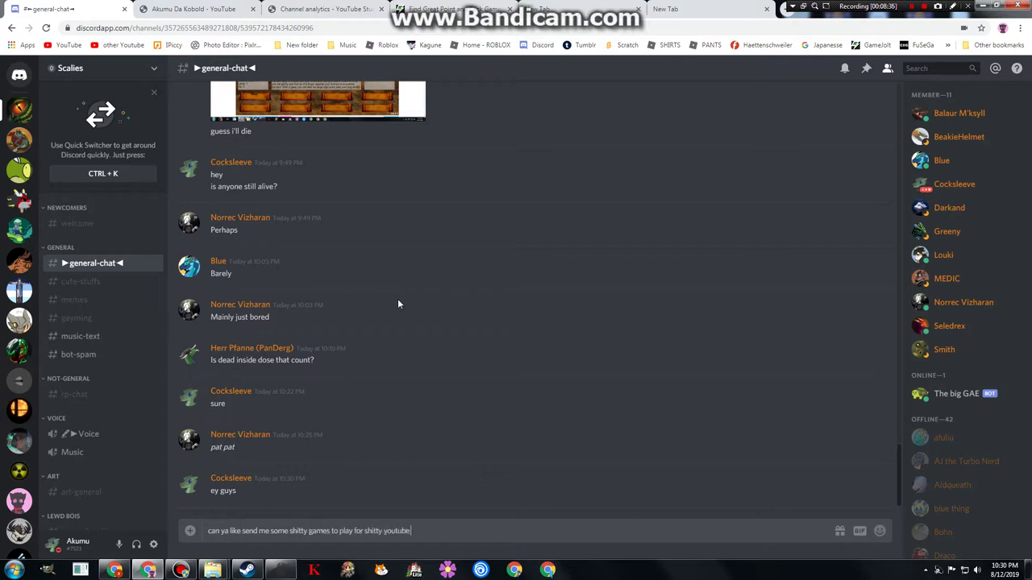
pyautogui.press('Return')
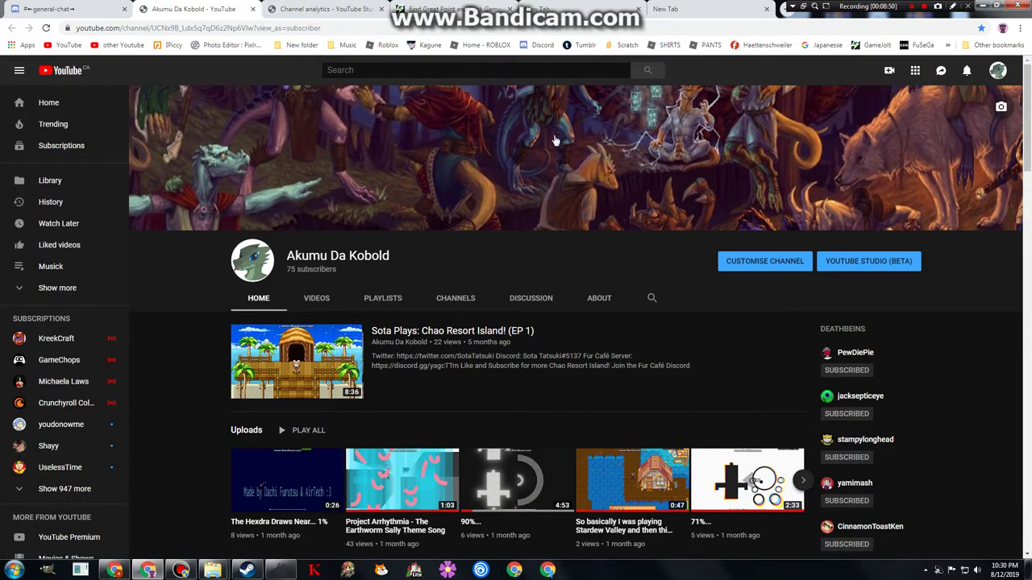
# Switch back to the Game Jolt tab with the point-and-click listing.
pyautogui.click(419, 8)
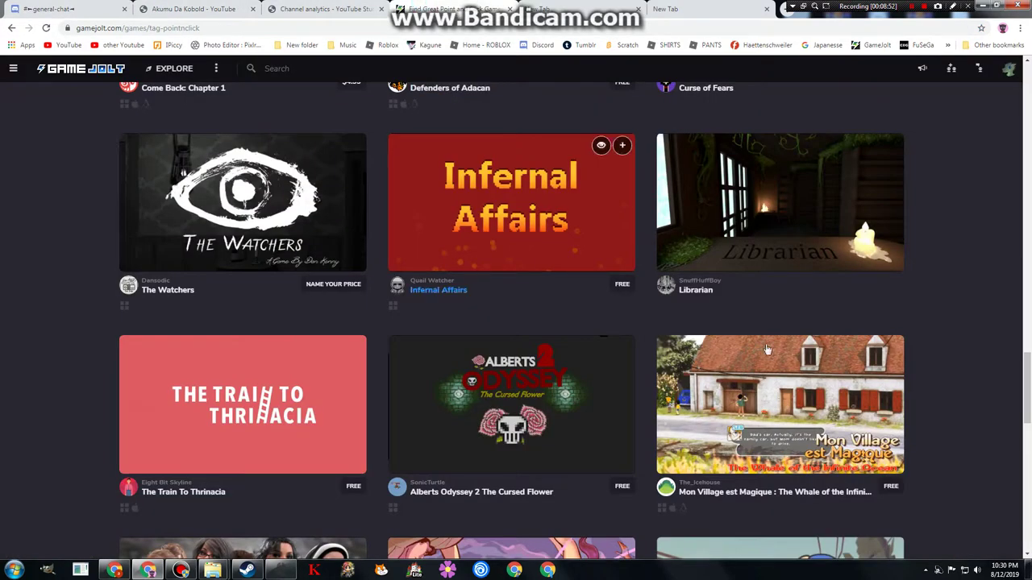
pyautogui.scroll(-1, 605, 262)
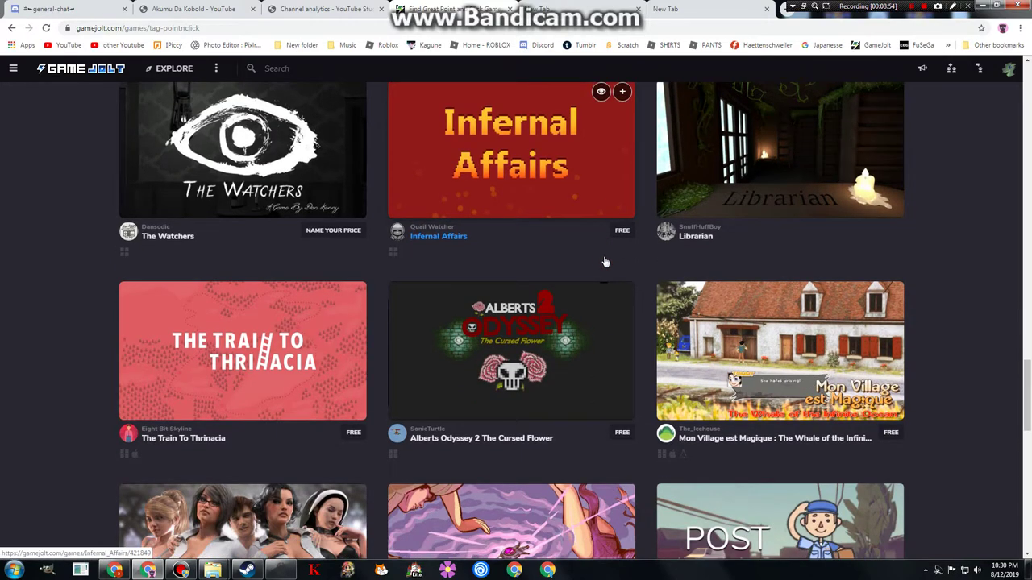
pyautogui.scroll(-2, 576, 206)
pyautogui.scroll(-3, 576, 242)
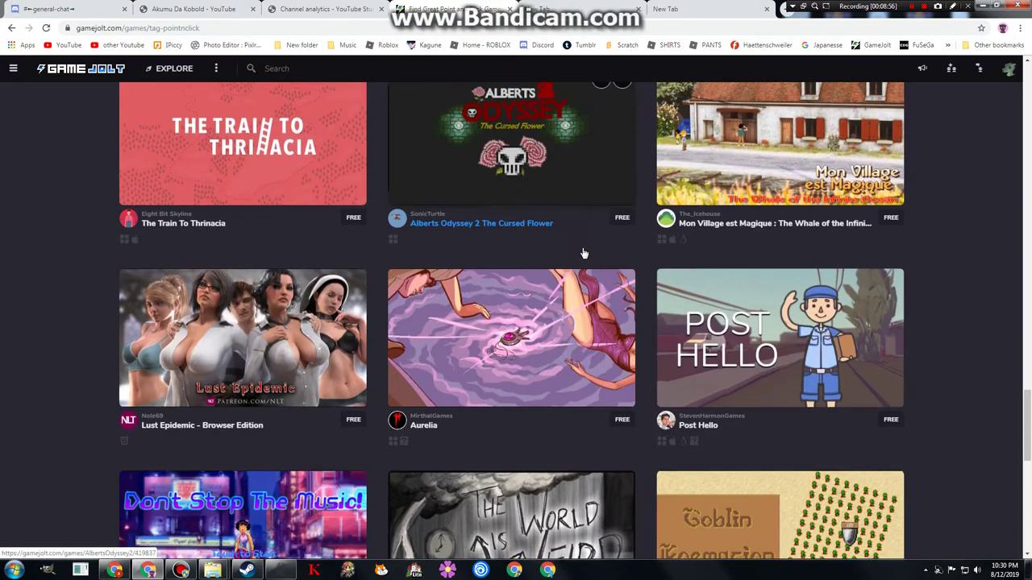
pyautogui.scroll(-2, 569, 297)
pyautogui.scroll(-1, 569, 296)
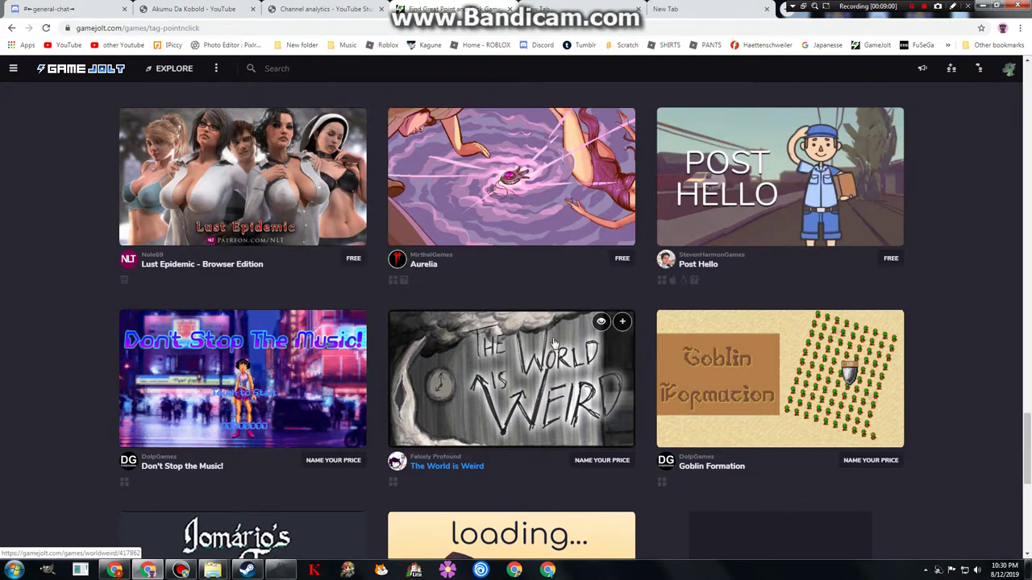
pyautogui.scroll(-2, 554, 344)
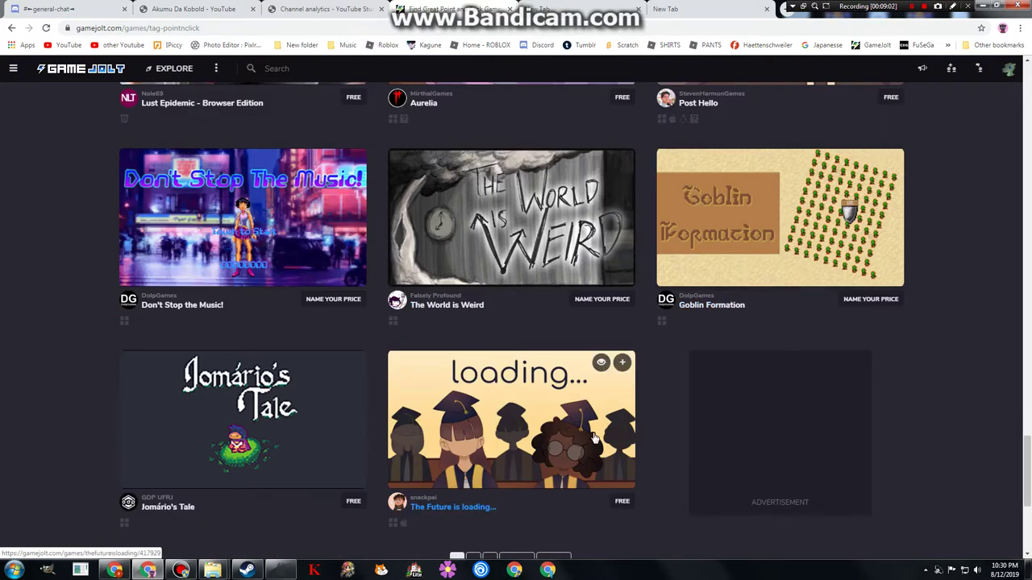
pyautogui.scroll(-2, 567, 451)
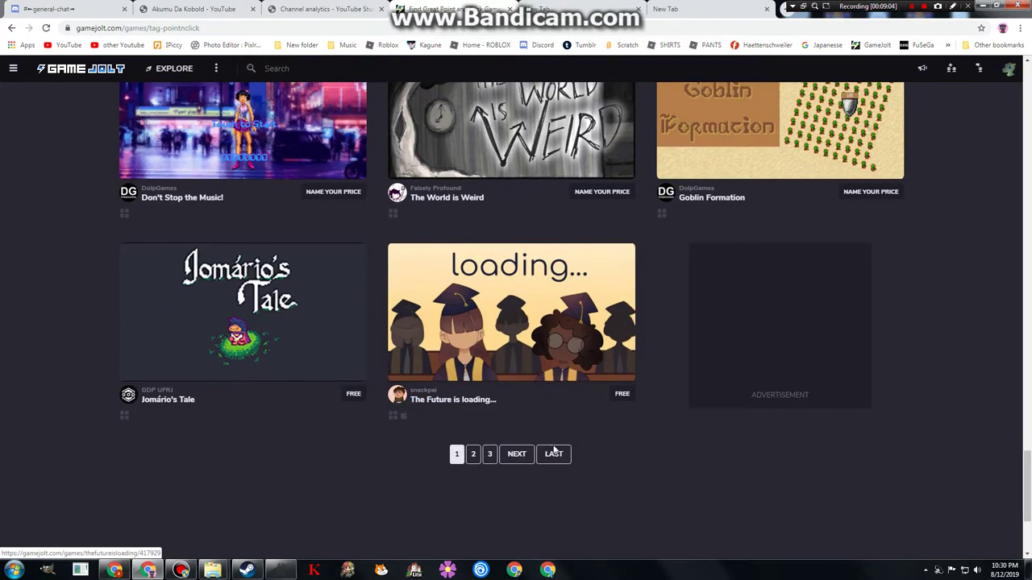
# Move to page two of the point-and-click games listing.
pyautogui.click(524, 450)
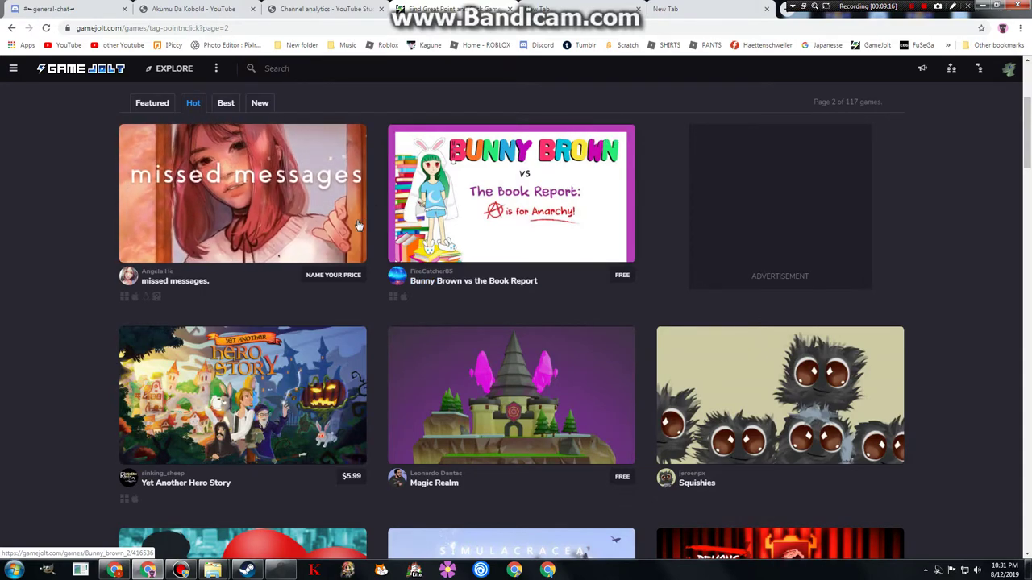
pyautogui.scroll(-2, 617, 207)
pyautogui.scroll(-1, 484, 241)
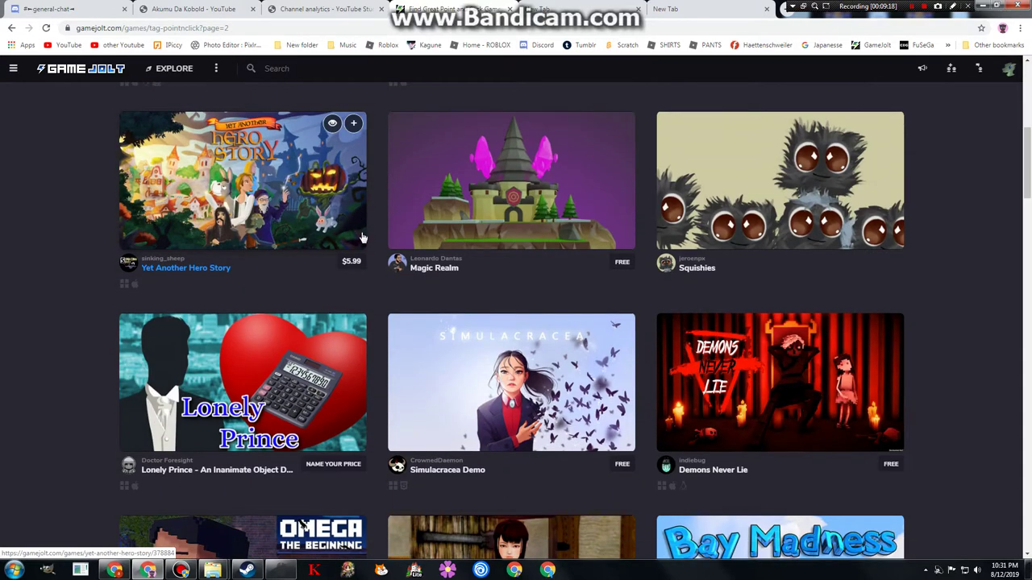
pyautogui.scroll(-2, 399, 294)
pyautogui.scroll(-2, 403, 297)
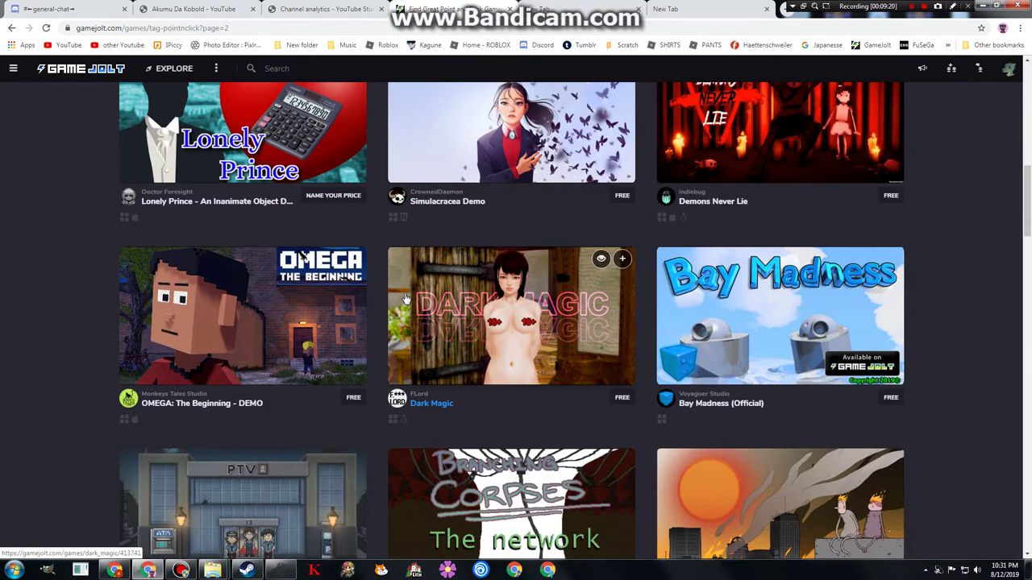
pyautogui.scroll(-1, 430, 297)
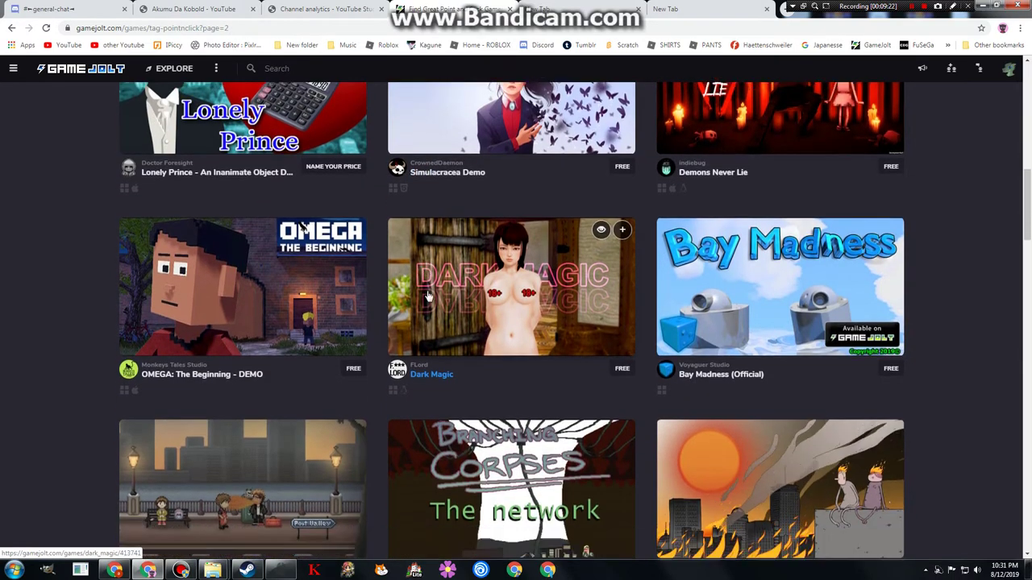
pyautogui.scroll(-1, 430, 297)
pyautogui.scroll(-1, 430, 297)
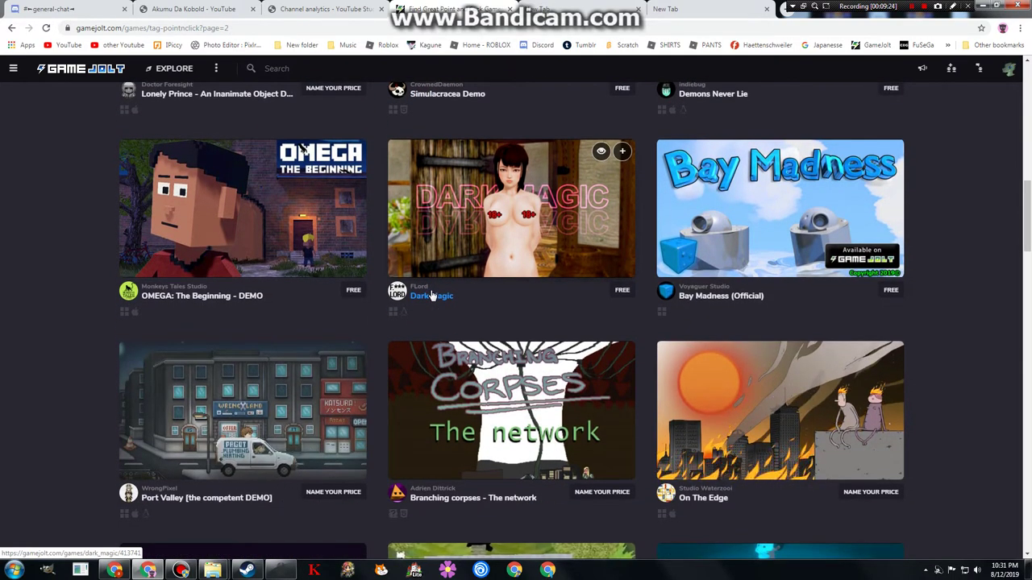
pyautogui.scroll(-2, 433, 297)
pyautogui.scroll(-1, 435, 295)
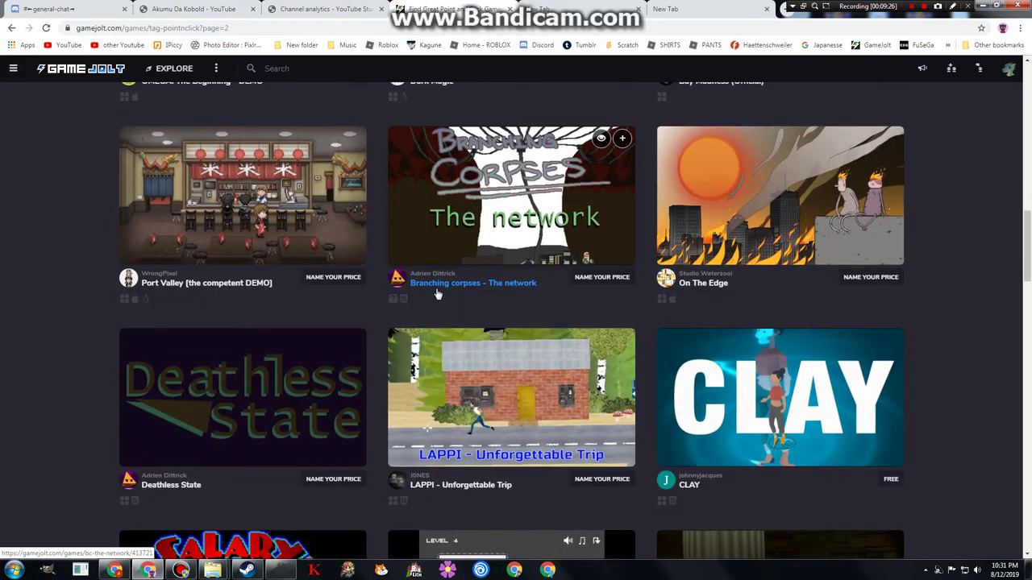
pyautogui.scroll(-1, 438, 294)
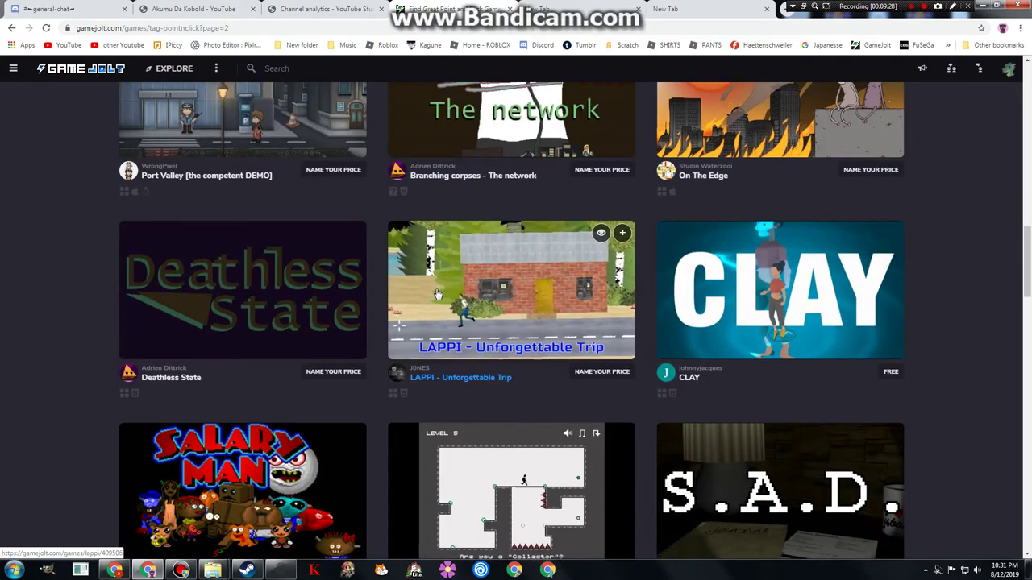
pyautogui.scroll(-1, 438, 294)
pyautogui.scroll(-1, 437, 294)
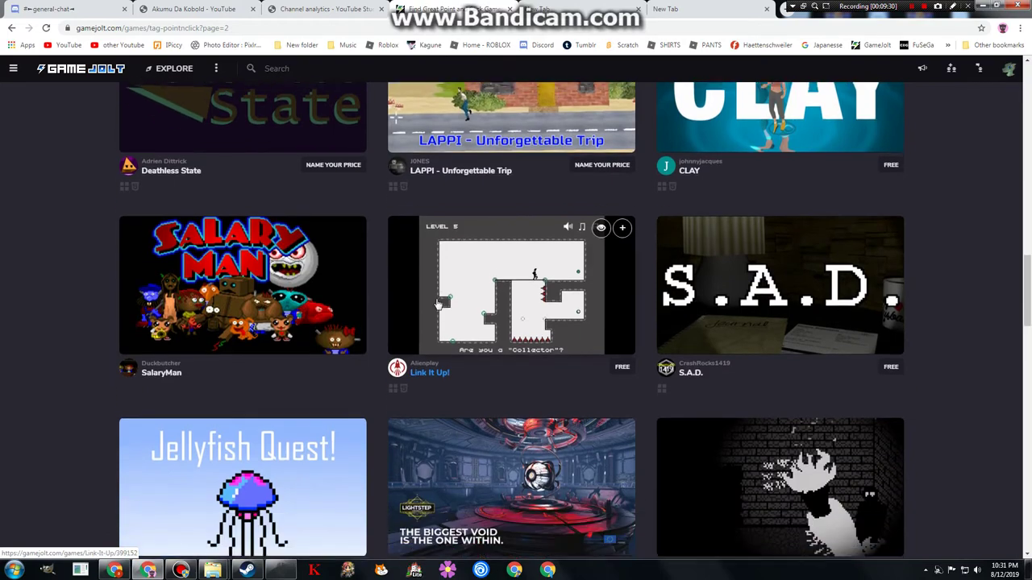
pyautogui.scroll(-1, 438, 295)
pyautogui.scroll(-1, 438, 313)
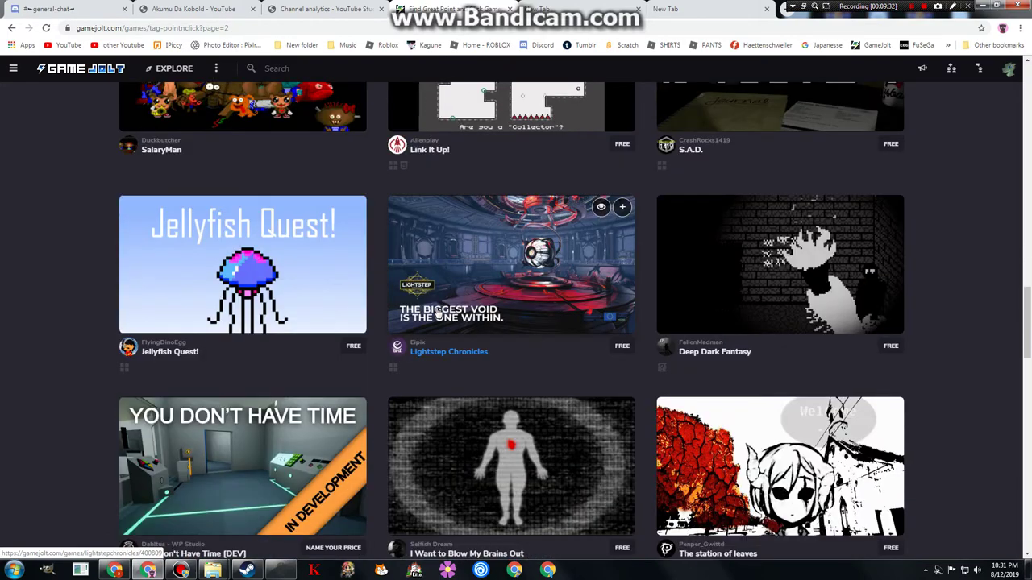
# Open the Deep Dark Fantasy page and follow the game, raising its followers to 42.
pyautogui.click(791, 310)
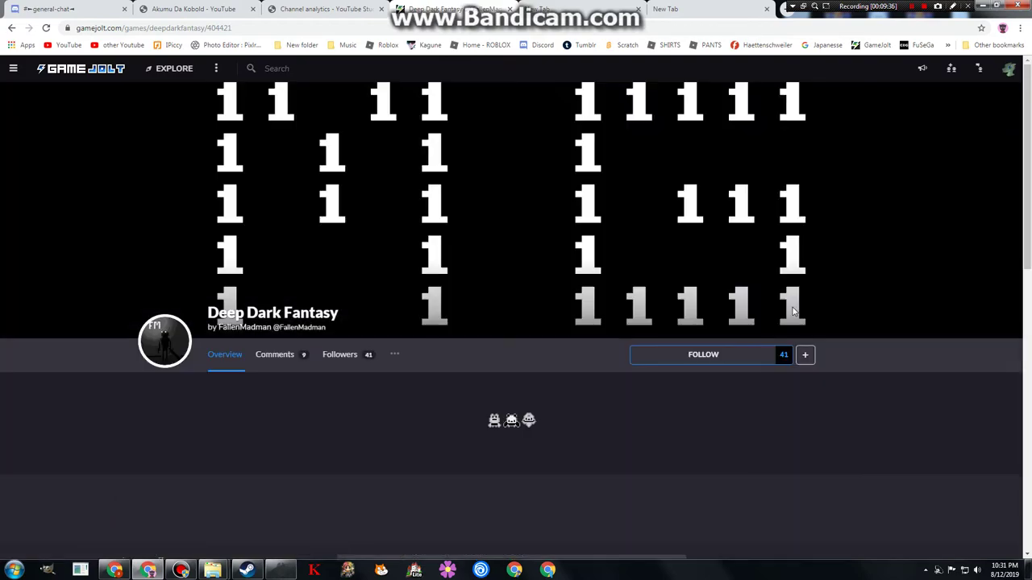
pyautogui.click(732, 355)
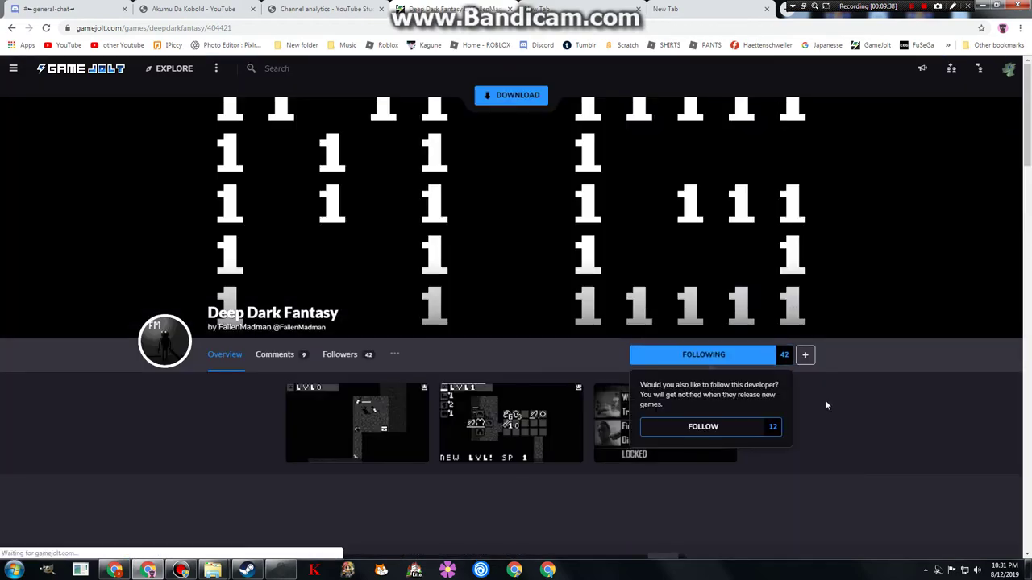
pyautogui.scroll(-1, 825, 400)
pyautogui.scroll(-3, 786, 403)
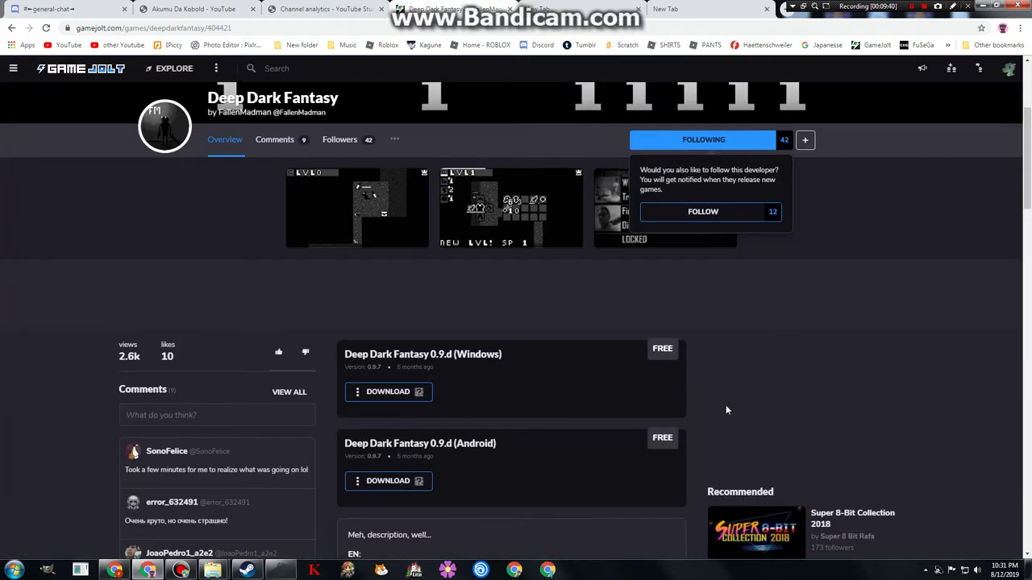
pyautogui.scroll(-3, 725, 403)
pyautogui.scroll(-2, 812, 377)
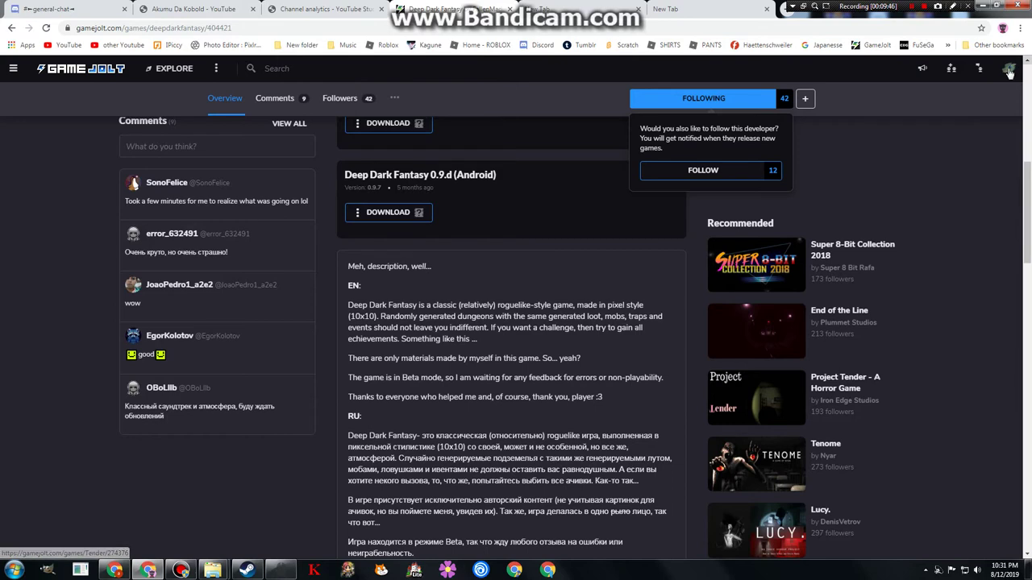
pyautogui.scroll(-3, 921, 133)
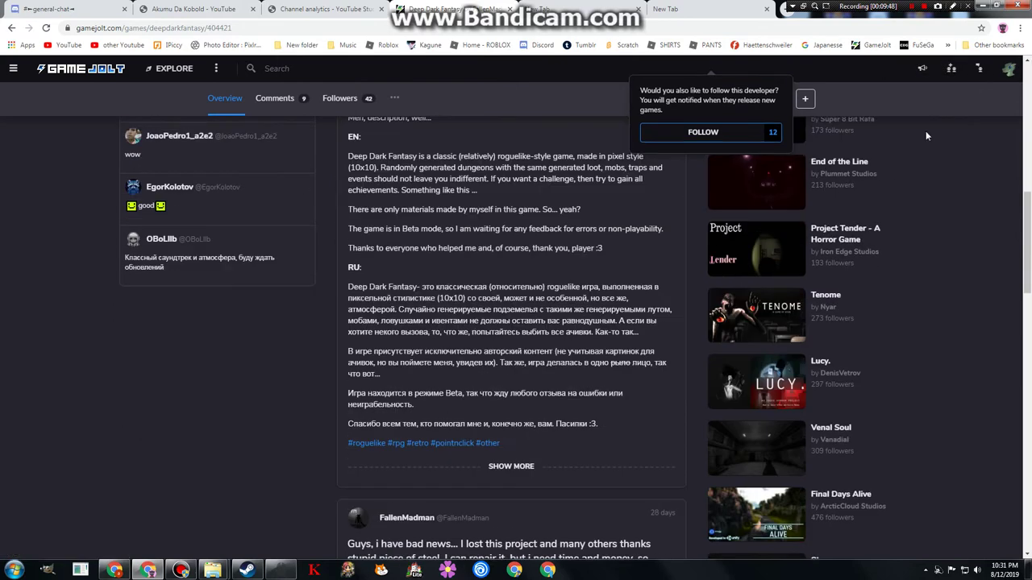
pyautogui.scroll(-1, 723, 291)
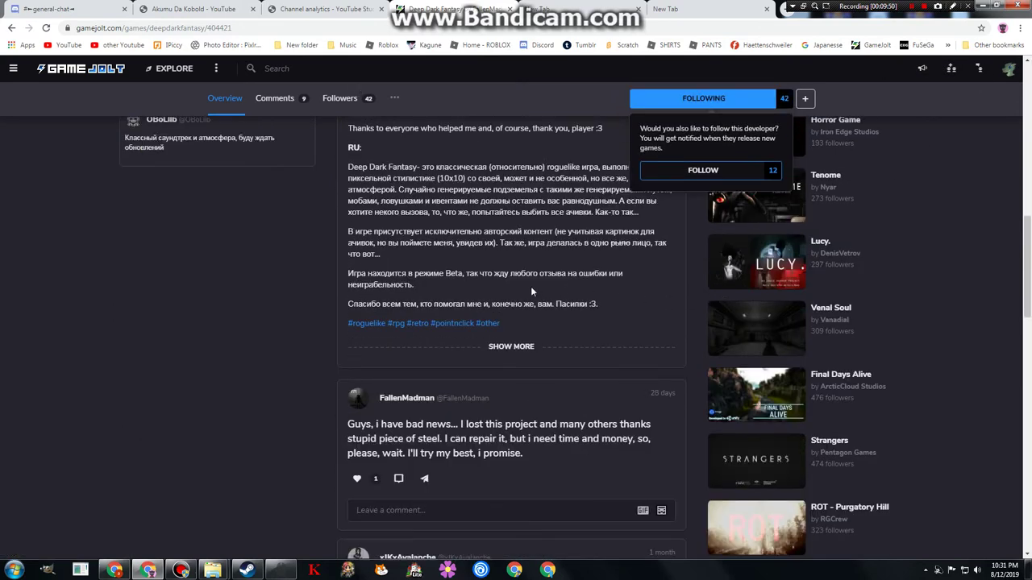